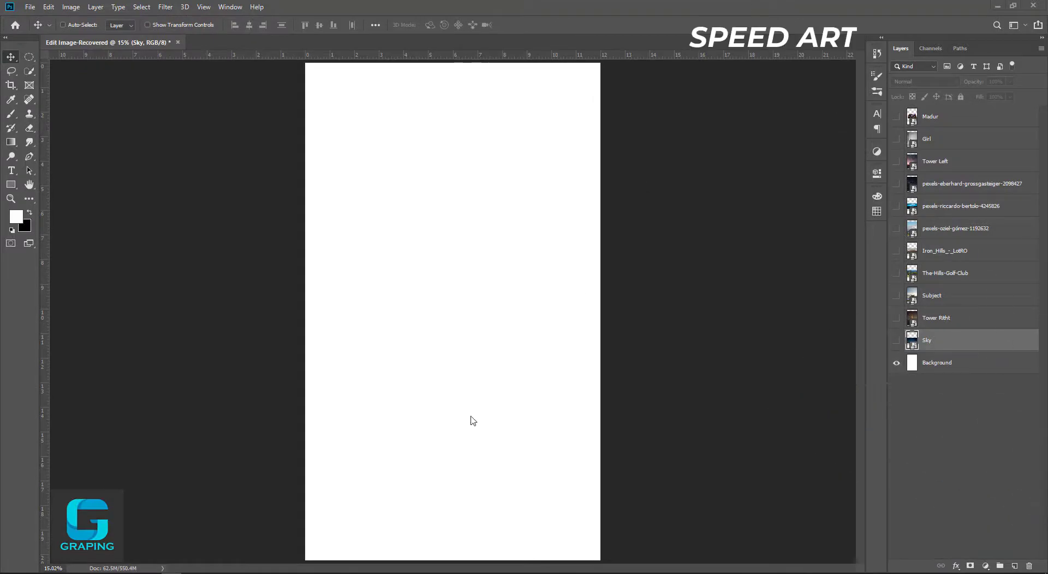
# Show the starry Sky layer and drag it to the top of the canvas.
pyautogui.click(896, 365)
pyautogui.click(897, 342)
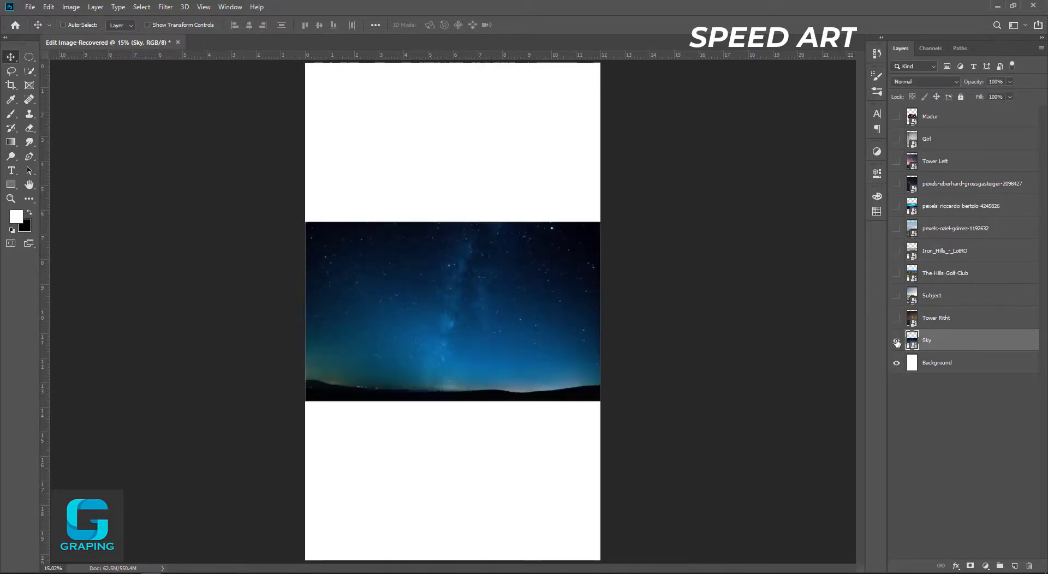
pyautogui.moveTo(515, 315); pyautogui.dragTo(519, 159)
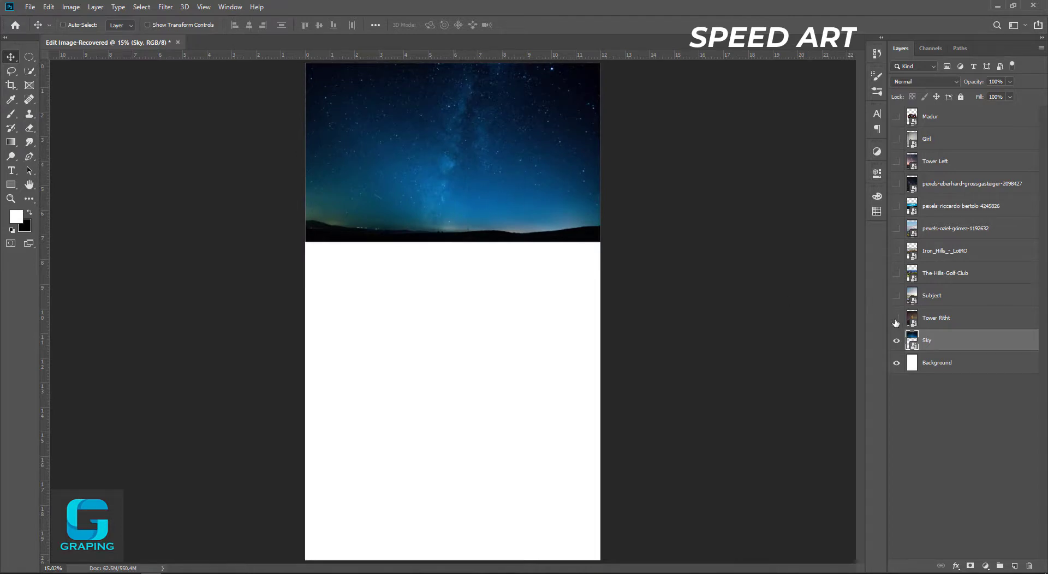
# Move Tower Ritht higher in the layer stack and show the cat-on-dock Subject photo.
pyautogui.click(896, 320)
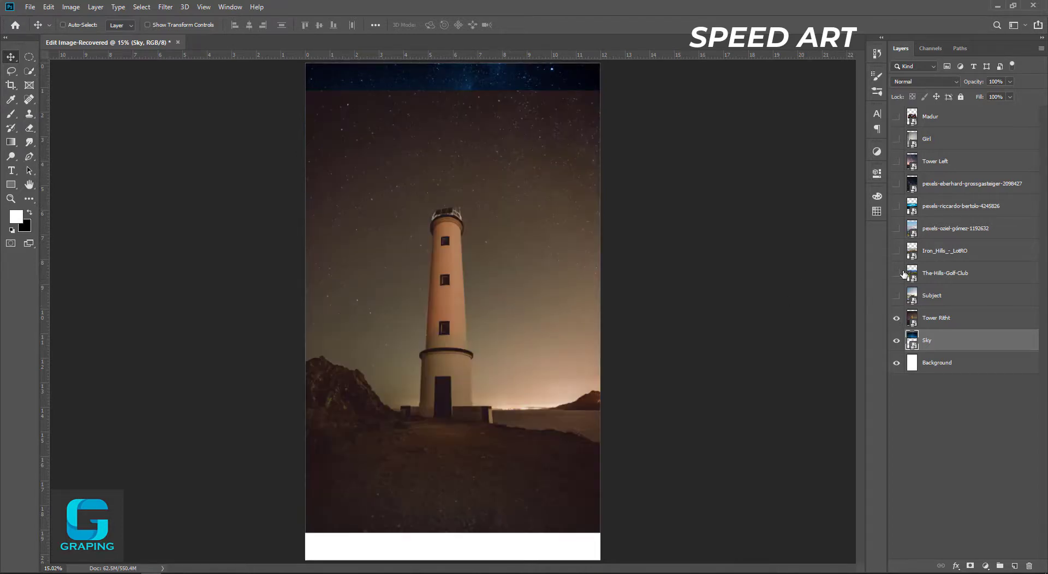
pyautogui.click(896, 320)
pyautogui.moveTo(937, 321); pyautogui.dragTo(931, 176)
pyautogui.click(895, 319)
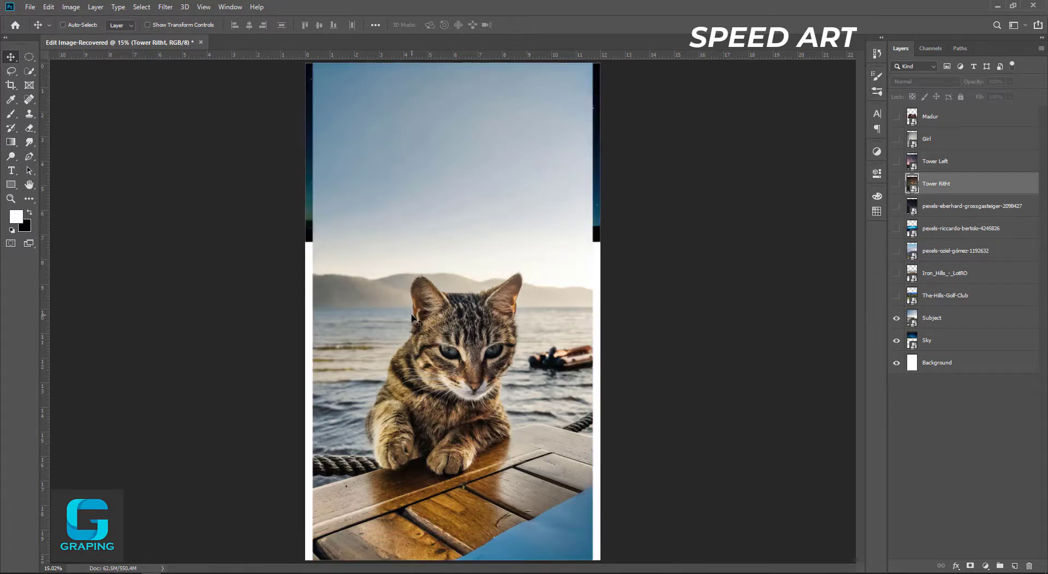
# Stretch the Subject cat photo horizontally to the canvas's left and right edges.
pyautogui.click(946, 277)
pyautogui.click(940, 320)
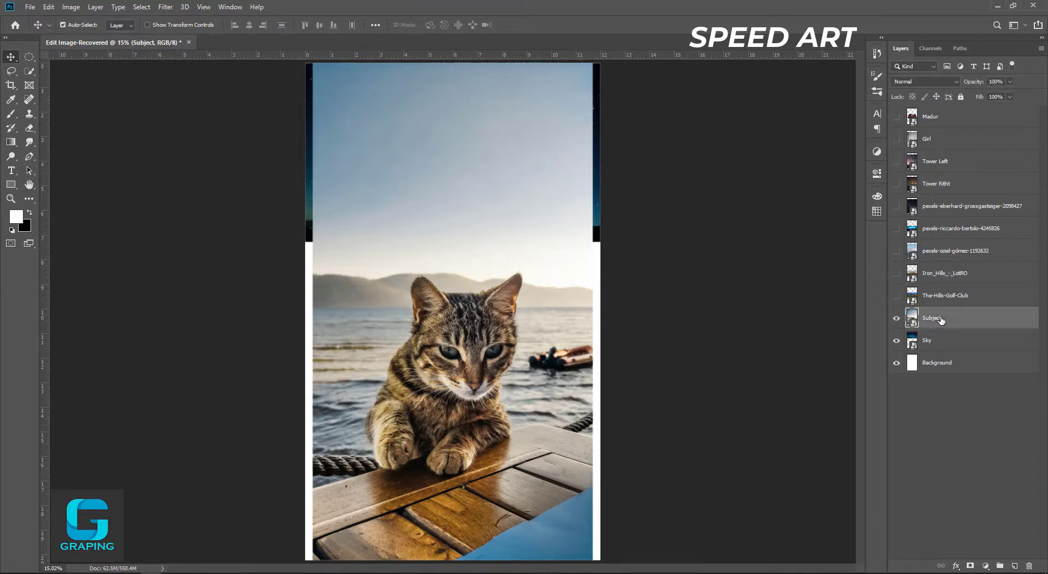
pyautogui.hotkey('ctrl', 't')
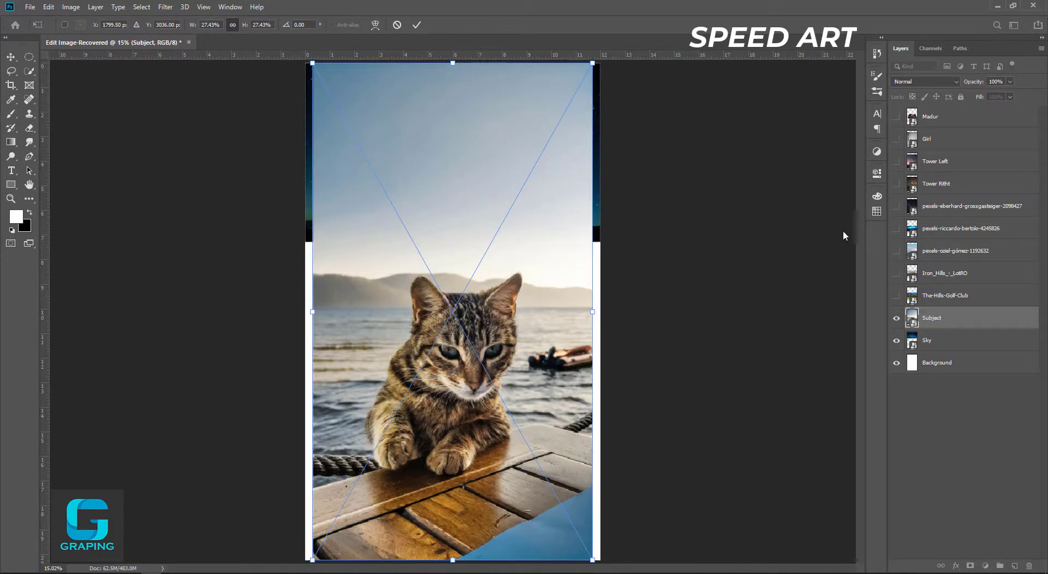
pyautogui.moveTo(591, 312); pyautogui.dragTo(600, 312)
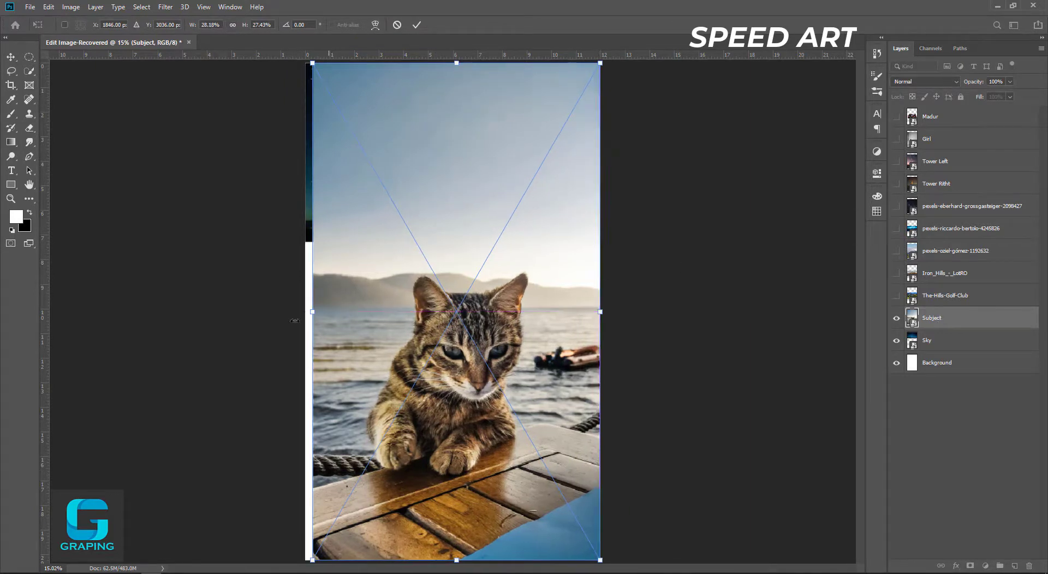
pyautogui.moveTo(313, 311); pyautogui.dragTo(305, 312)
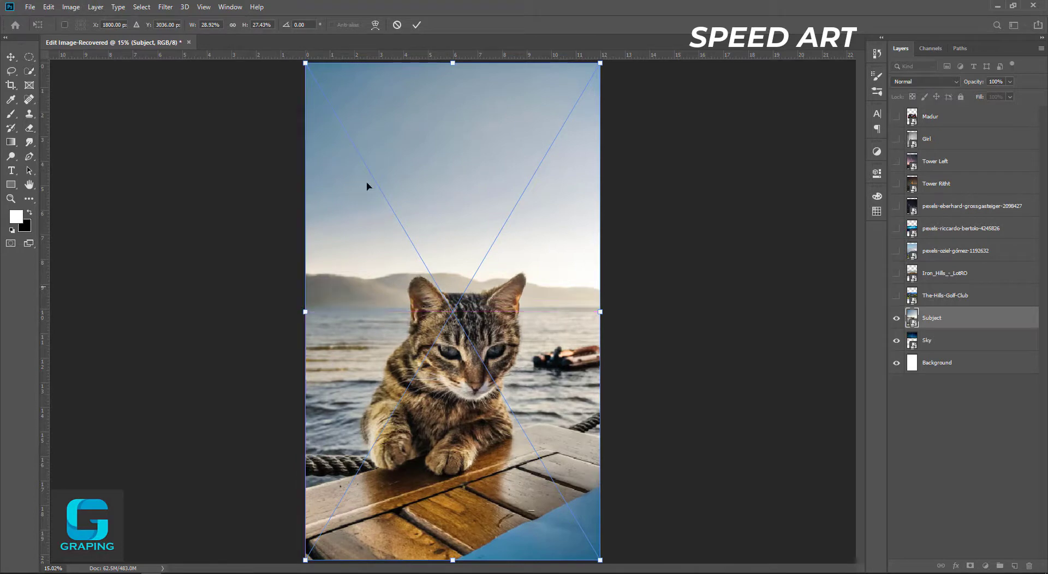
pyautogui.press('Return')
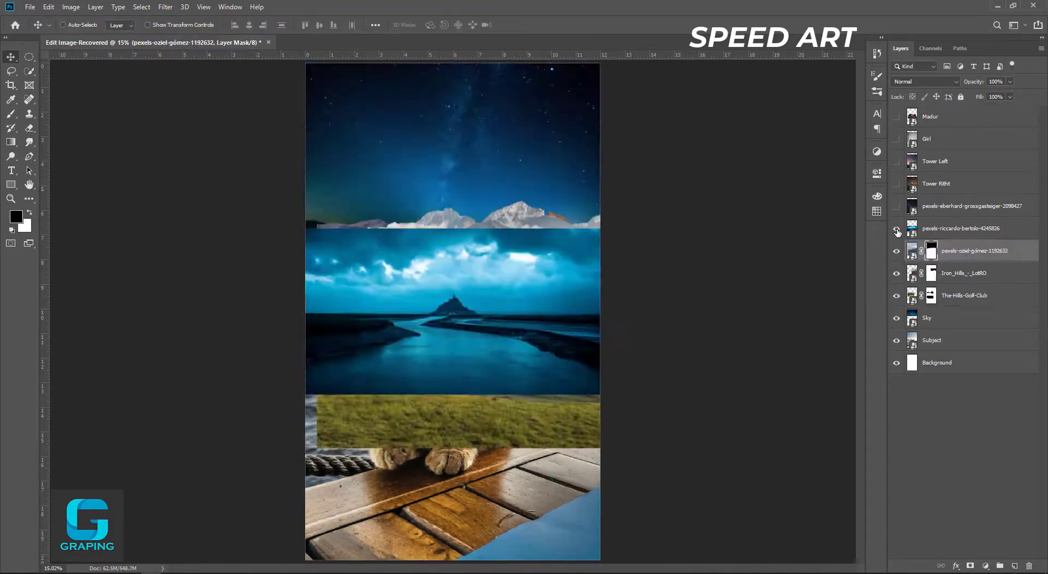
# Move the mountain image up to fill the top and raise the river photo.
pyautogui.moveTo(473, 304); pyautogui.dragTo(479, 168)
pyautogui.click(929, 229)
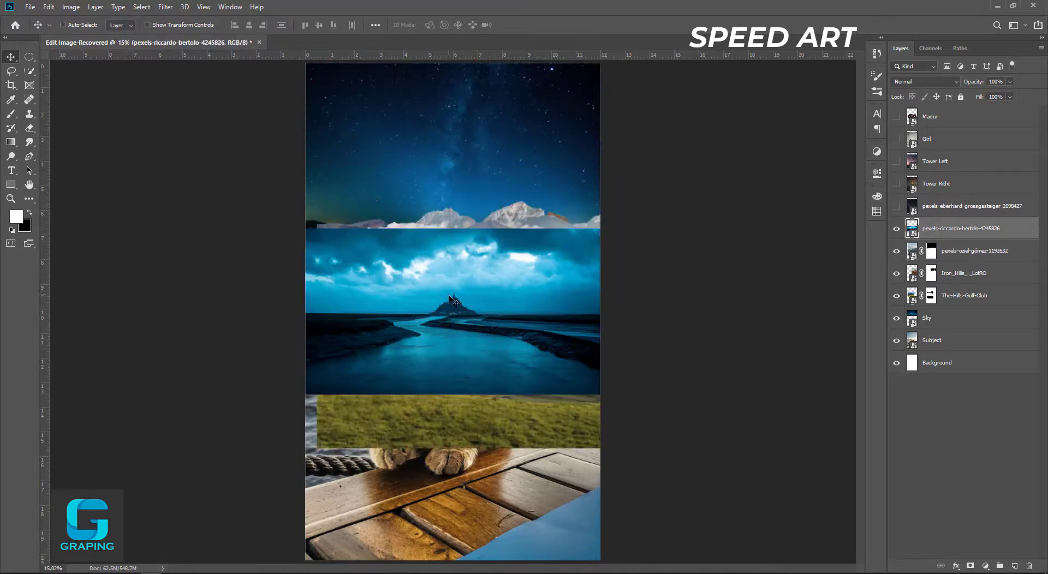
pyautogui.moveTo(450, 304); pyautogui.dragTo(453, 199)
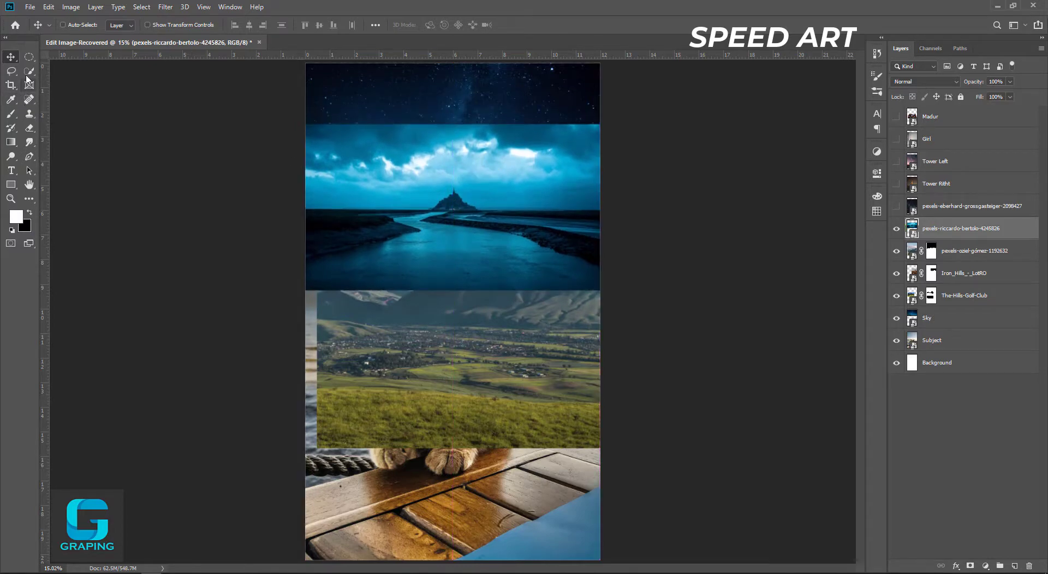
# Select the river water without the shores and turn it into a layer mask.
pyautogui.click(27, 74)
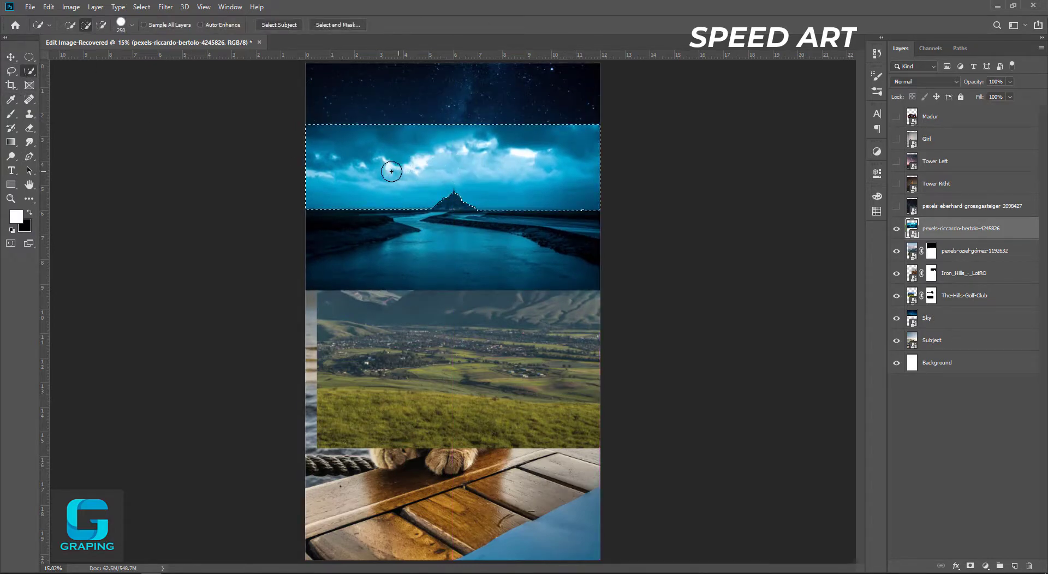
pyautogui.moveTo(382, 169); pyautogui.dragTo(464, 199)
pyautogui.click(447, 265)
pyautogui.moveTo(347, 233); pyautogui.dragTo(321, 229)
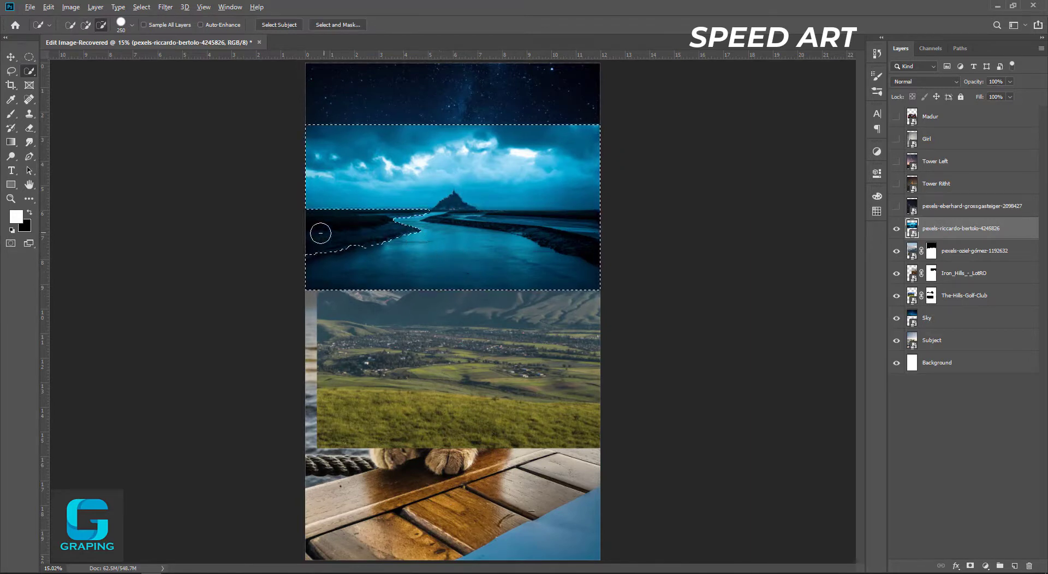
pyautogui.moveTo(544, 222); pyautogui.dragTo(577, 237)
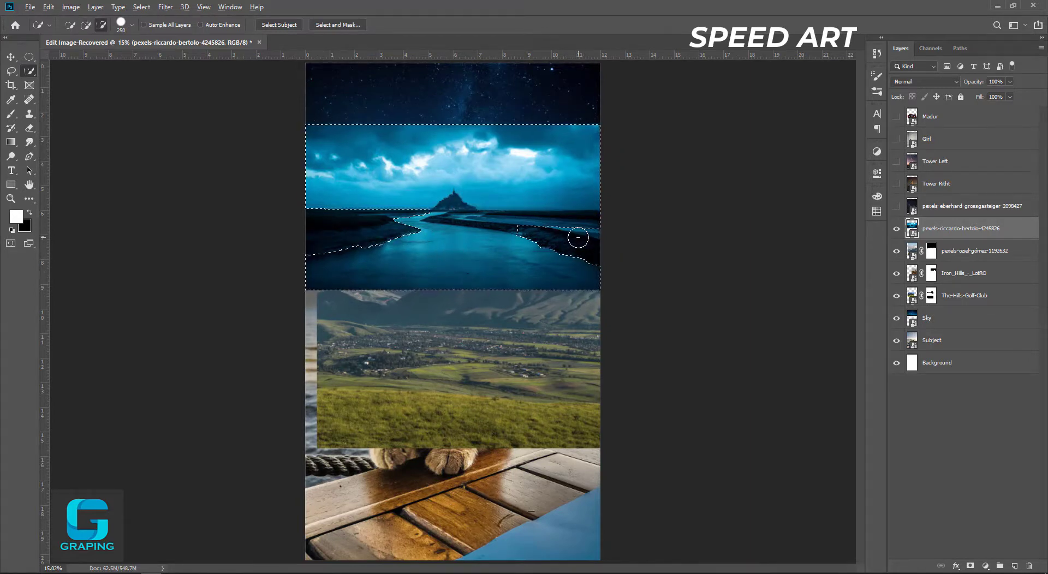
pyautogui.press('[')
pyautogui.press('[')
pyautogui.press('[')
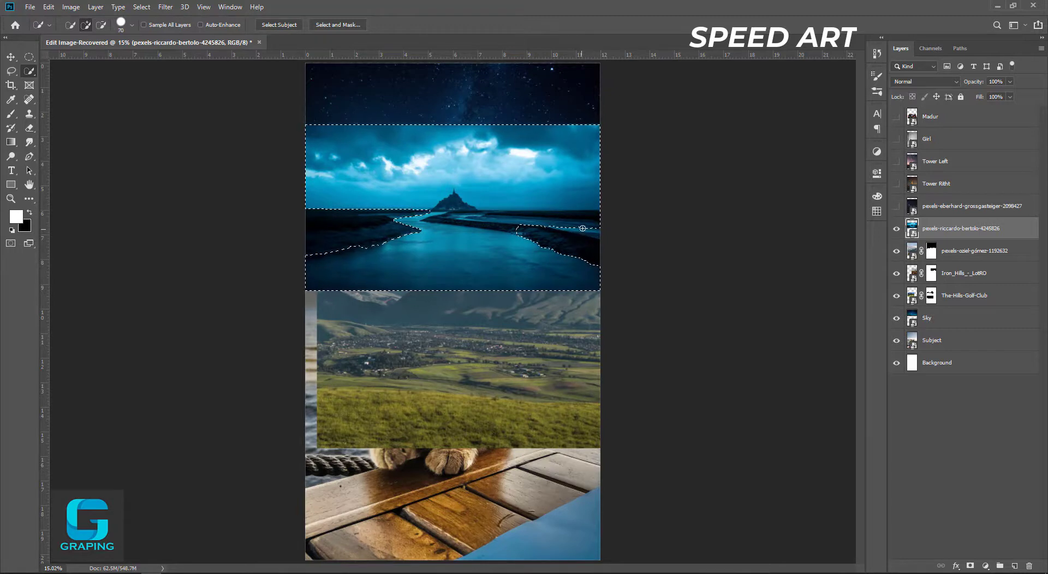
pyautogui.keyDown('alt'); pyautogui.click(583, 225); pyautogui.keyUp('alt')
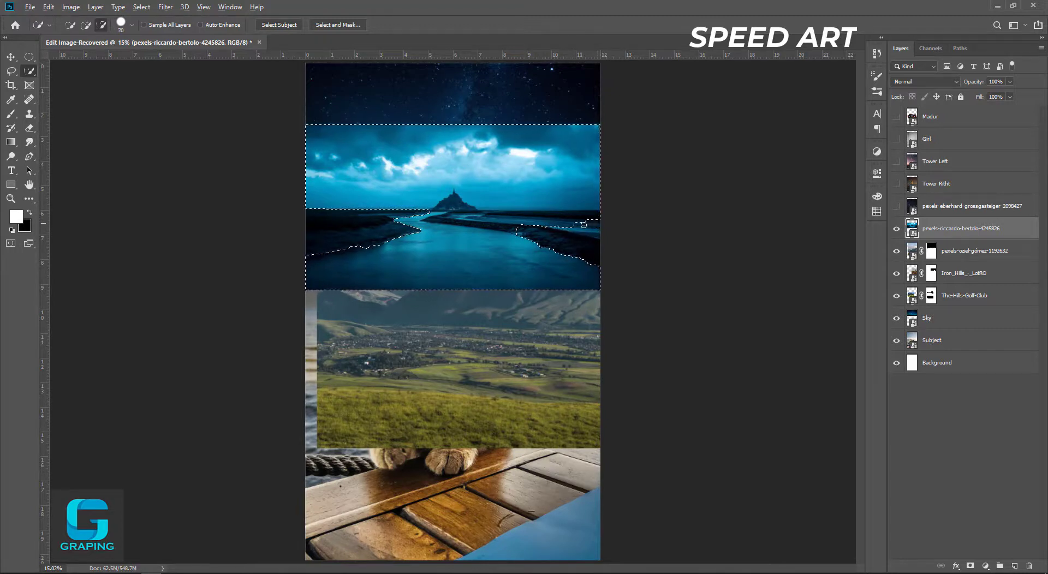
pyautogui.moveTo(552, 224); pyautogui.dragTo(538, 222)
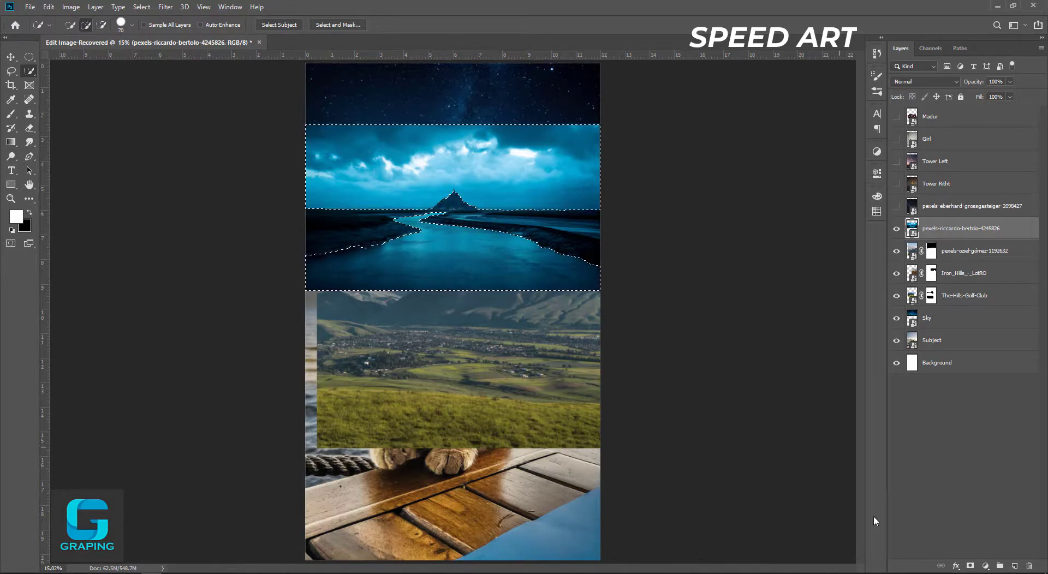
pyautogui.click(970, 566)
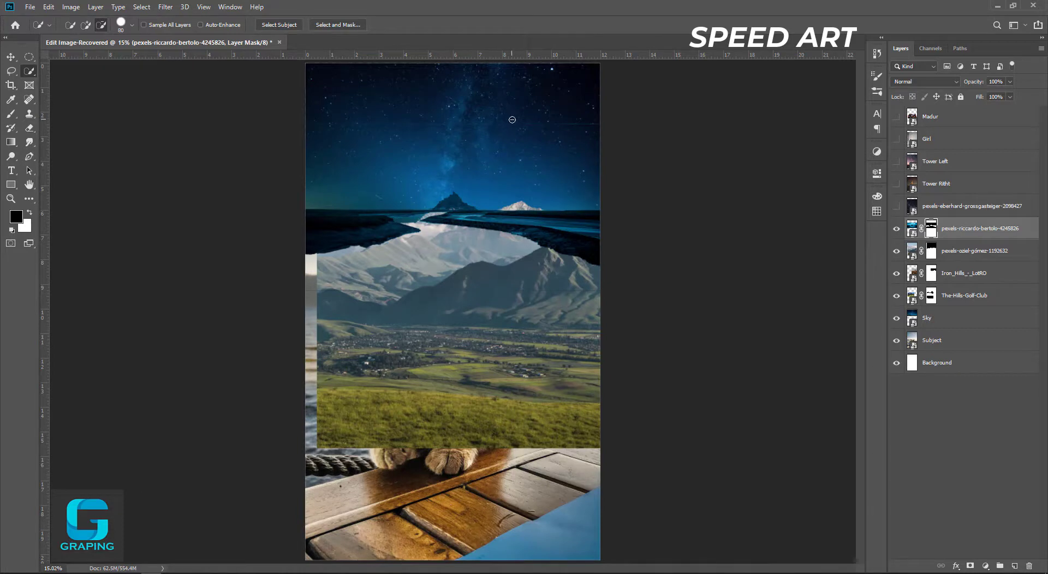
# Scale the river mask to 86.12% and move the strip down into the valley.
pyautogui.press(']')
pyautogui.press(']')
pyautogui.press(']')
pyautogui.click(10, 114)
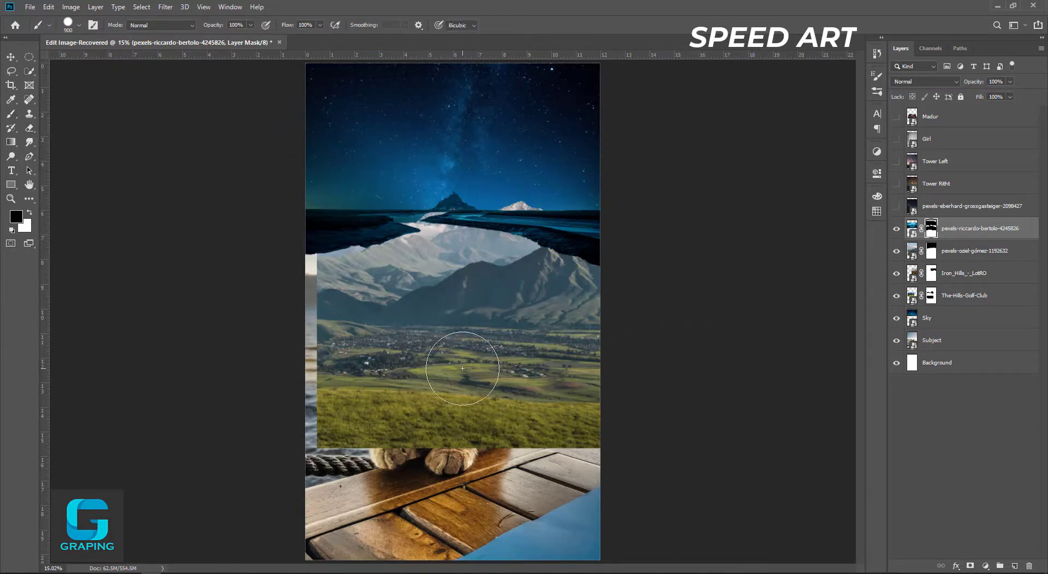
pyautogui.hotkey('ctrl', 't')
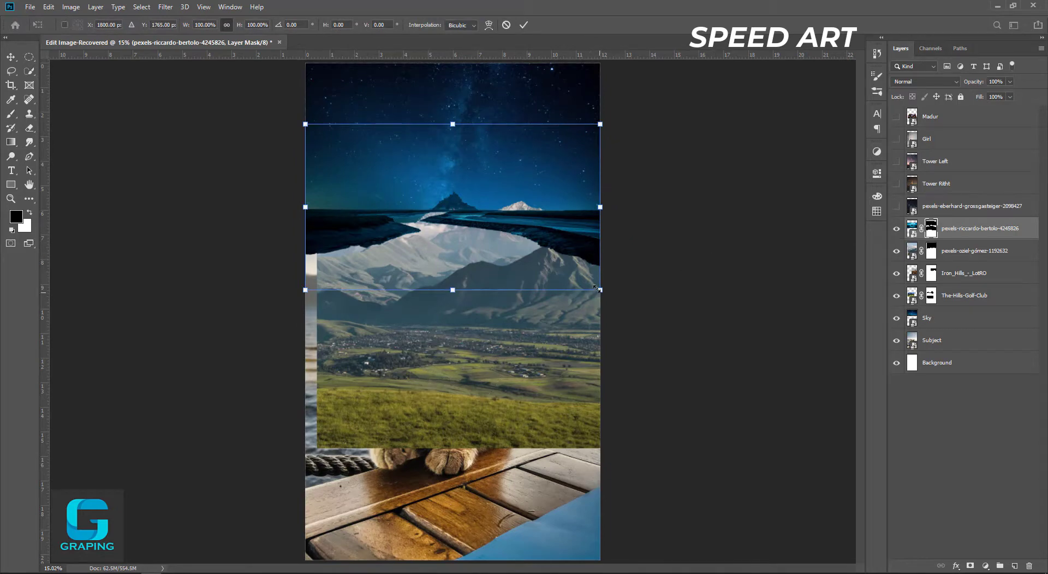
pyautogui.moveTo(598, 289); pyautogui.dragTo(578, 277)
pyautogui.press('Return')
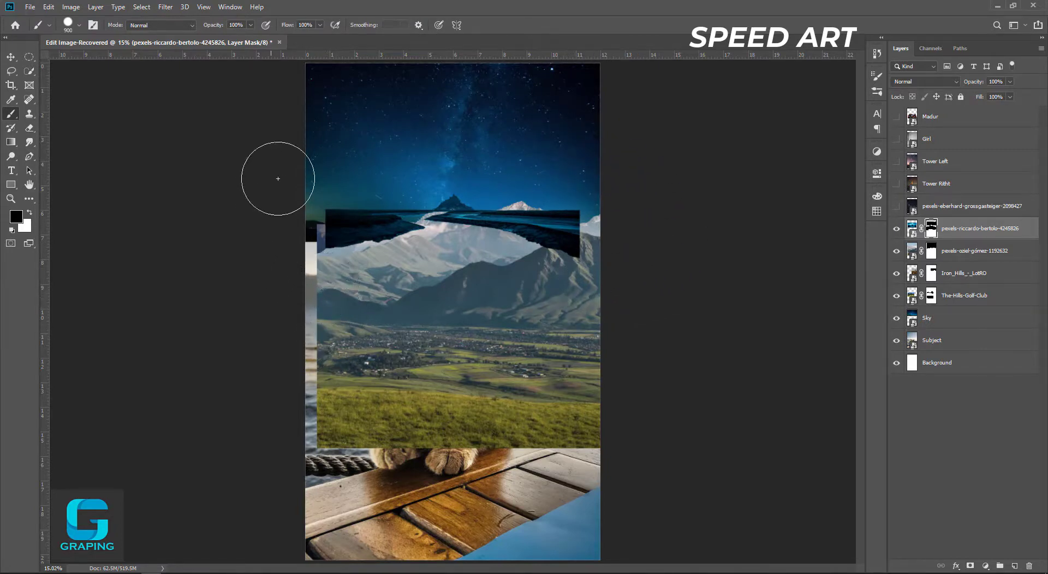
pyautogui.click(11, 58)
pyautogui.moveTo(523, 222); pyautogui.dragTo(536, 303)
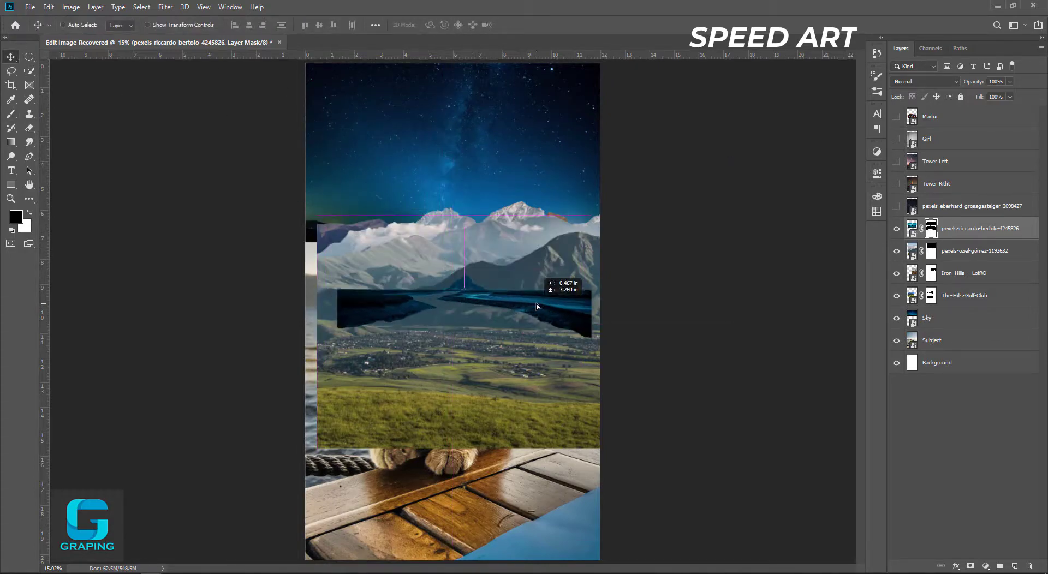
# Show the pexels-eberhard-grossgasteiger starry-mountain layer and nudge it up and left.
pyautogui.click(896, 207)
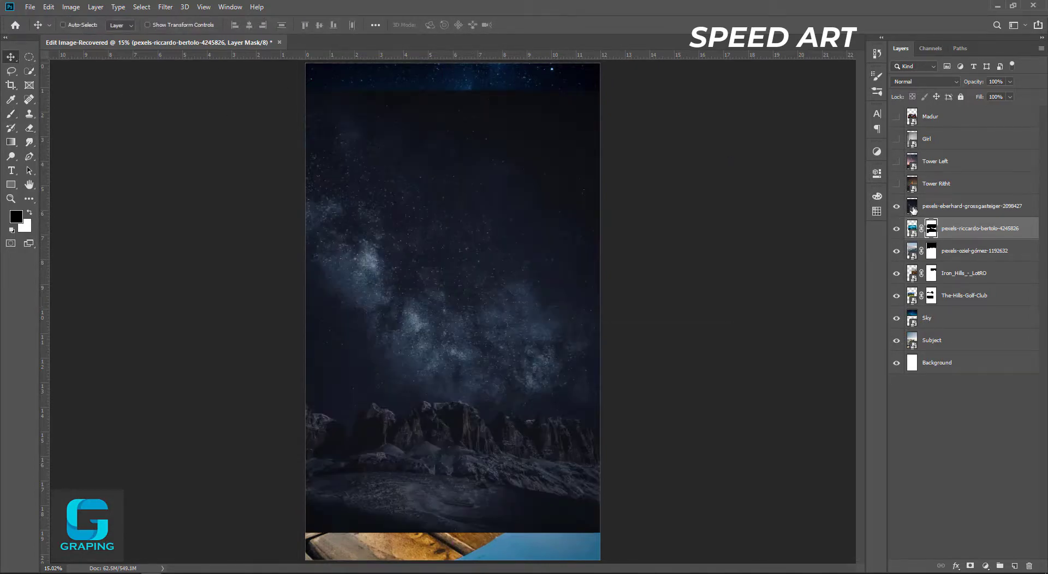
pyautogui.click(943, 209)
pyautogui.moveTo(522, 327); pyautogui.dragTo(513, 291)
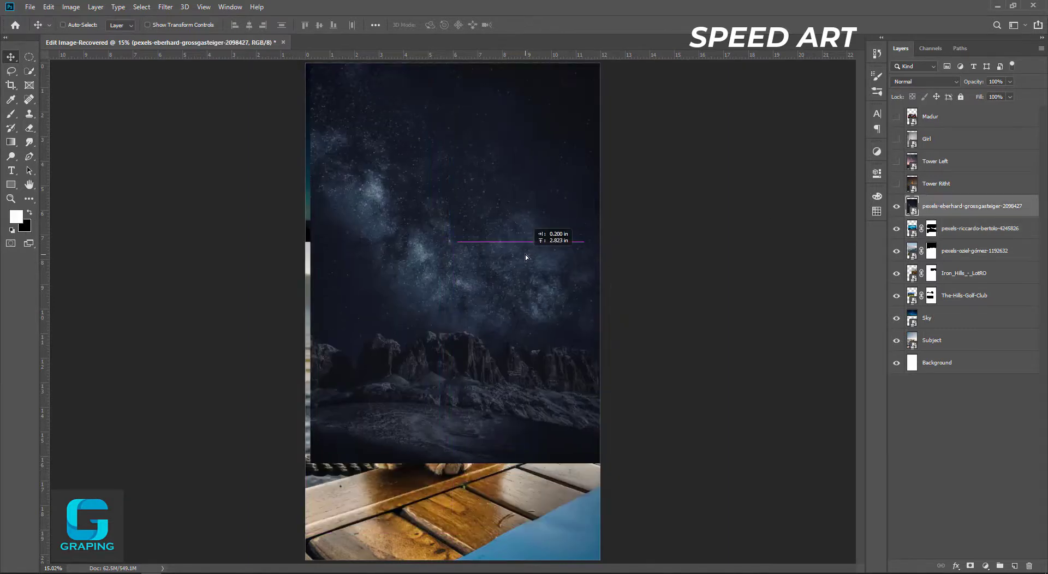
# Quick-select the photo's night sky, trimming the ground below both ridges.
pyautogui.click(29, 70)
pyautogui.moveTo(468, 204); pyautogui.dragTo(394, 292)
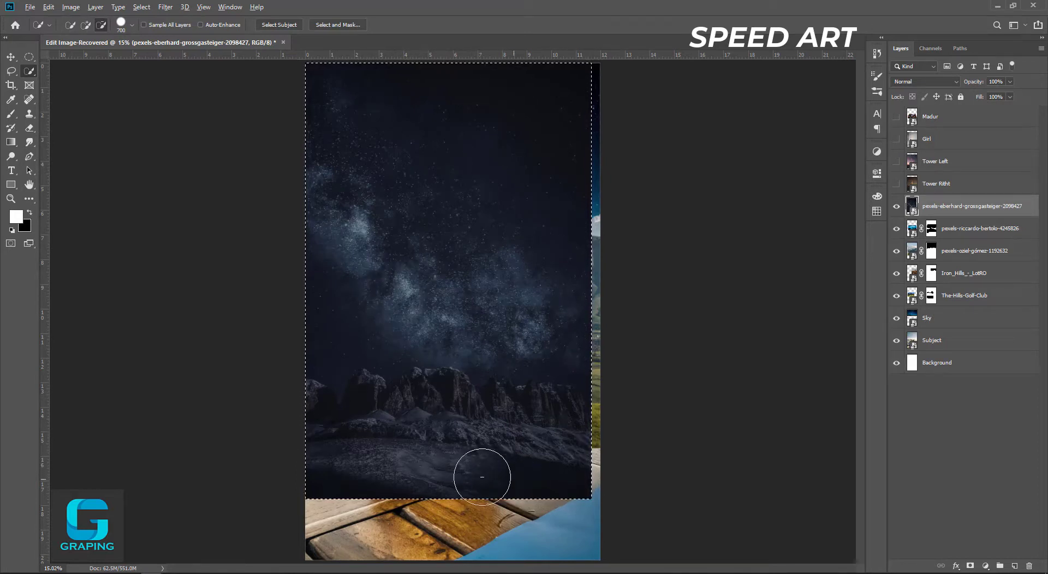
pyautogui.moveTo(482, 477)
pyautogui.mouseDown()
pyautogui.moveTo(398, 439)
pyautogui.moveTo(440, 426)
pyautogui.moveTo(422, 409)
pyautogui.moveTo(402, 416)
pyautogui.moveTo(421, 402)
pyautogui.mouseUp()
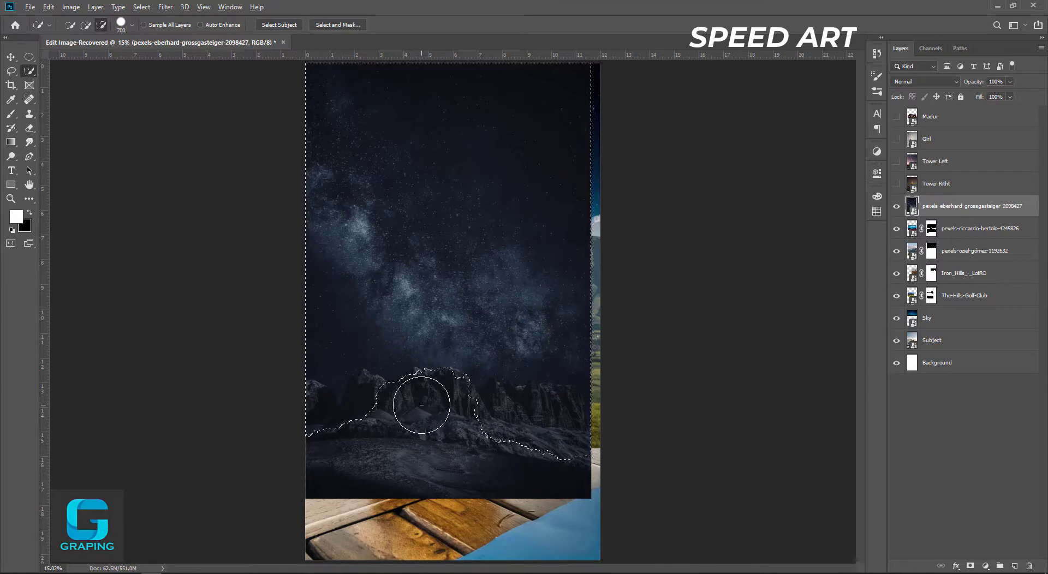
pyautogui.press('[')
pyautogui.press('[')
pyautogui.press('[')
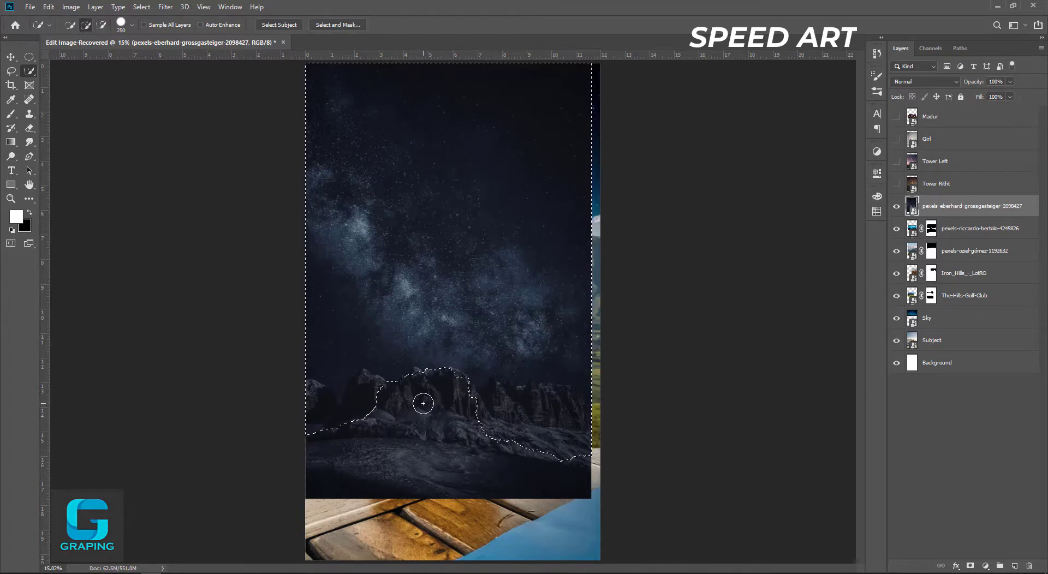
pyautogui.moveTo(456, 407)
pyautogui.mouseDown()
pyautogui.moveTo(496, 412)
pyautogui.moveTo(505, 402)
pyautogui.moveTo(496, 400)
pyautogui.moveTo(566, 413)
pyautogui.moveTo(534, 400)
pyautogui.mouseUp()
pyautogui.moveTo(350, 418); pyautogui.dragTo(368, 402)
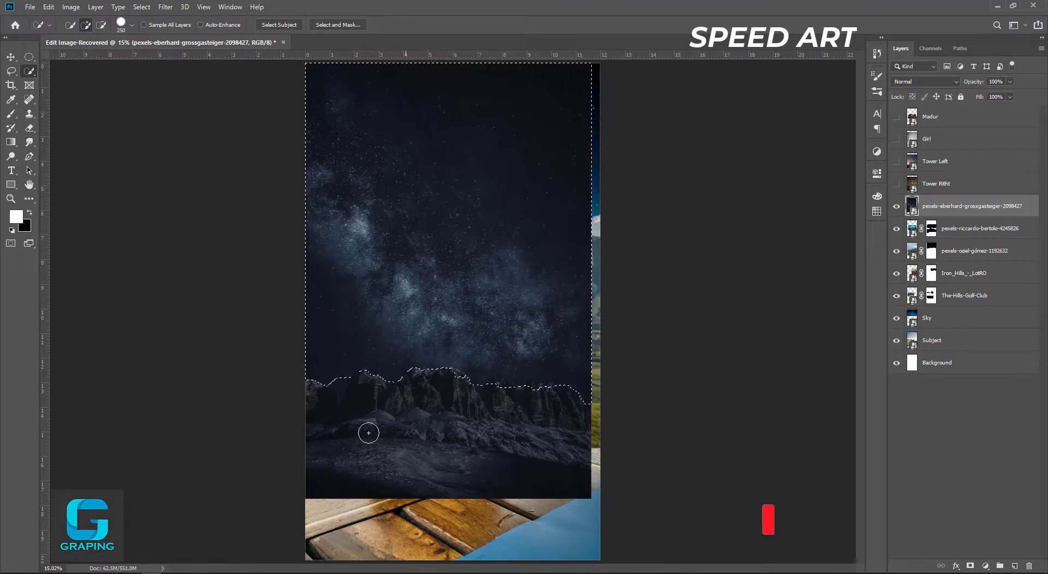
# Mask the starry-mountain layer to its sky and scale it to about 56%.
pyautogui.click(969, 565)
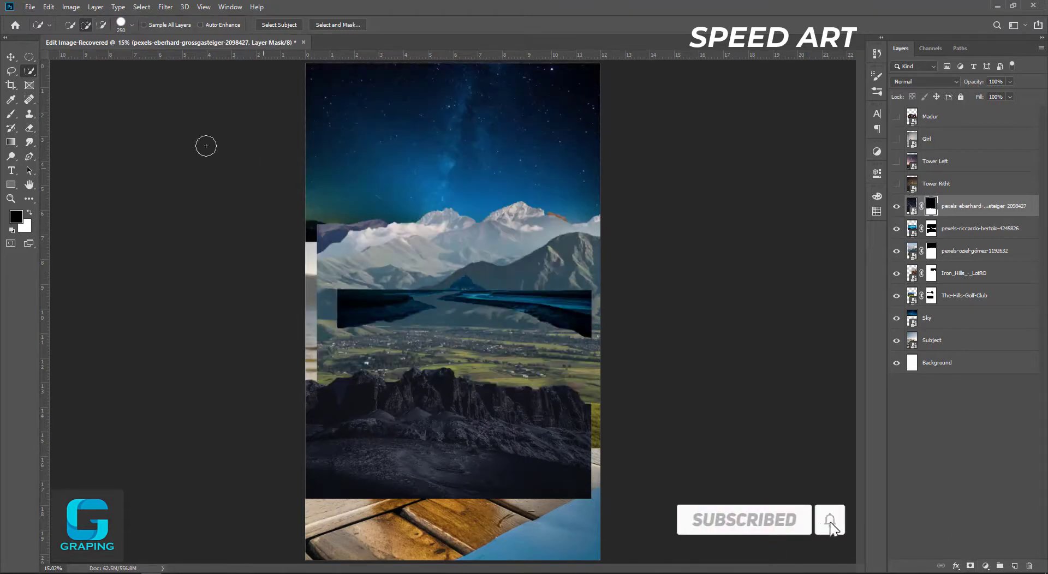
pyautogui.hotkey('ctrl', 't')
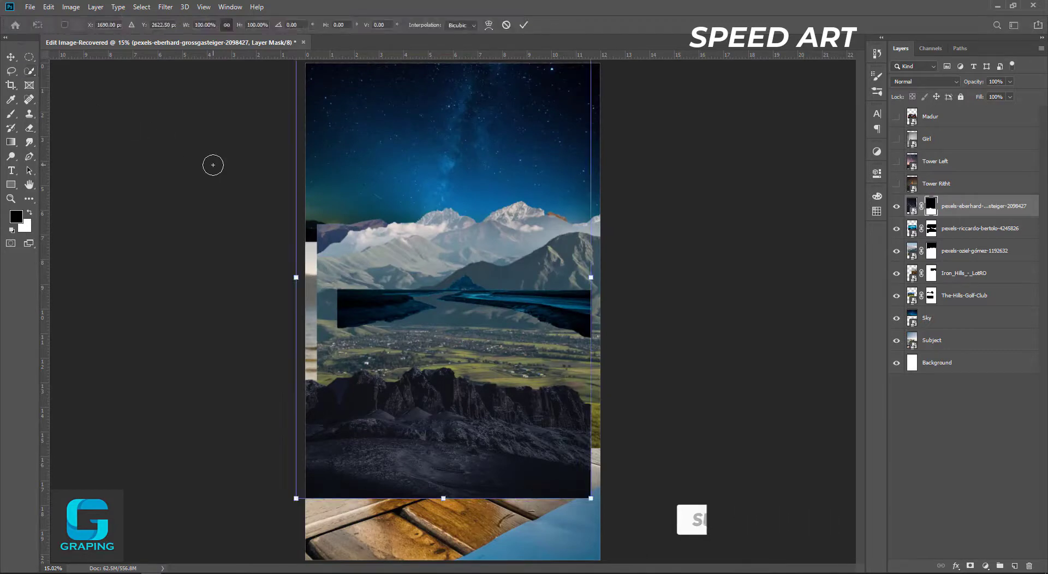
pyautogui.moveTo(590, 498); pyautogui.dragTo(525, 399)
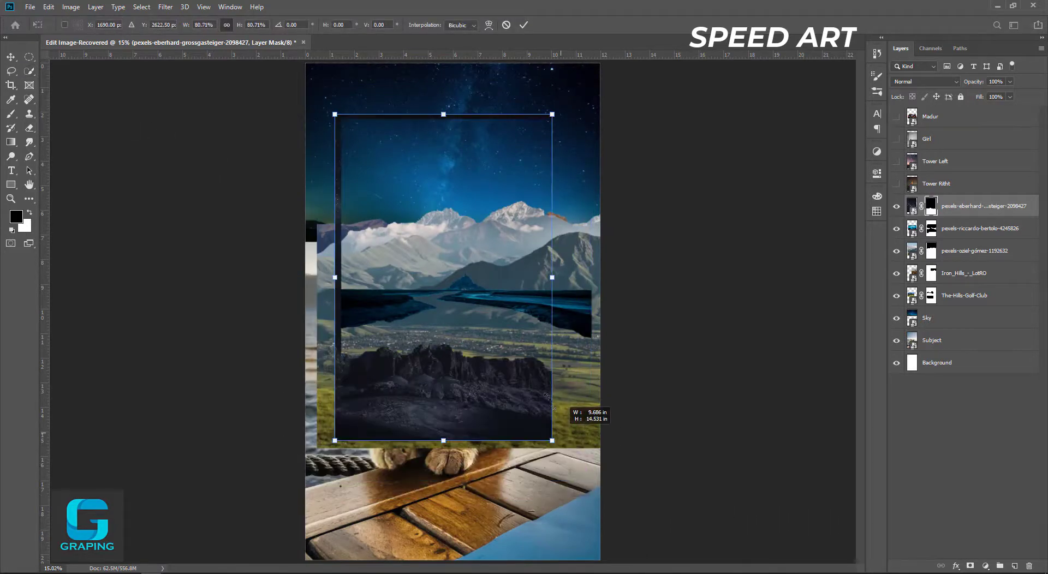
pyautogui.press('Return')
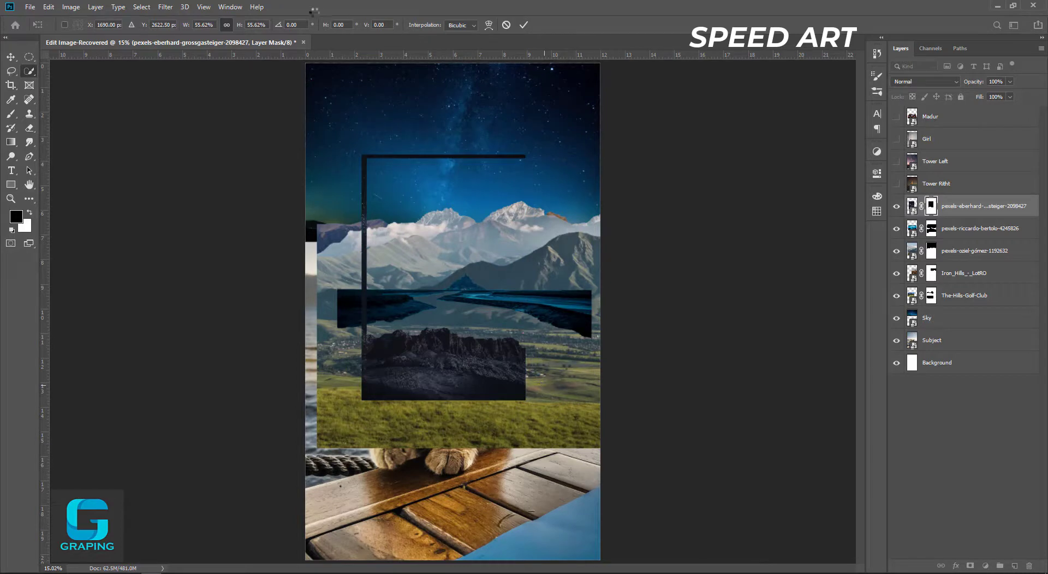
# Brush out the dark frame edges on the mask and show the Tower Ritht layer.
pyautogui.press('w')
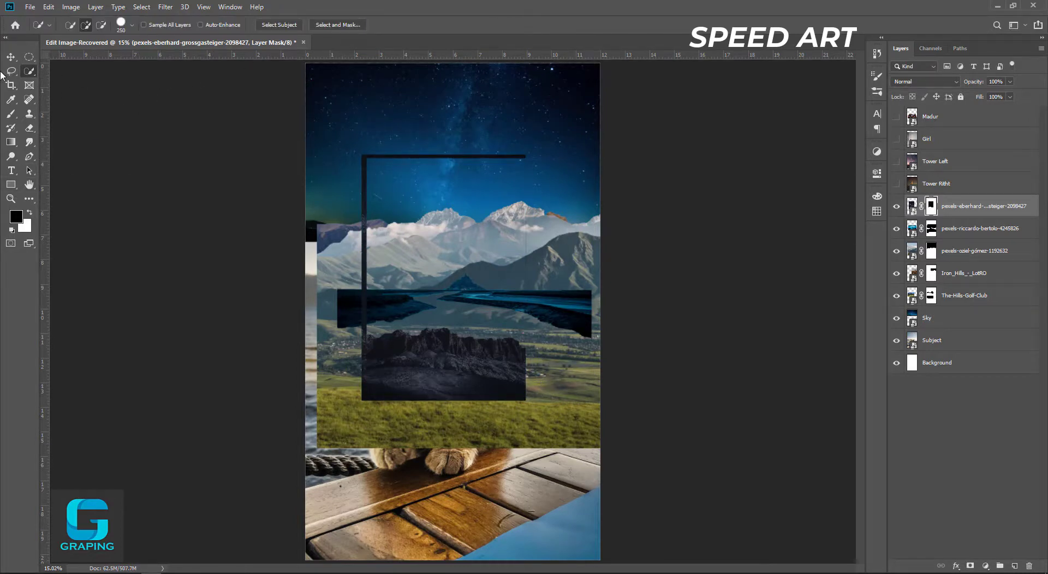
pyautogui.press('b')
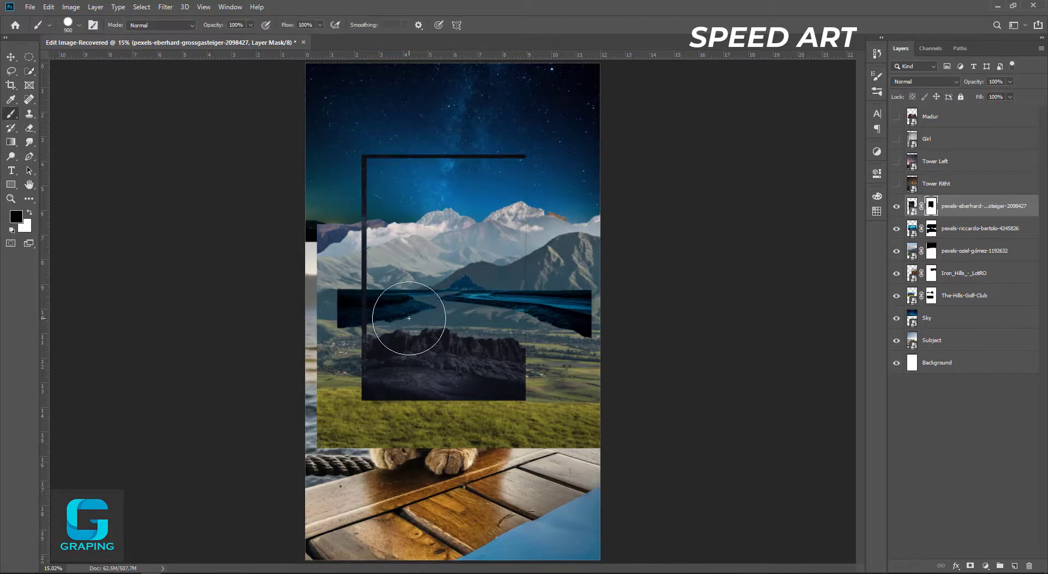
pyautogui.moveTo(496, 172)
pyautogui.mouseDown()
pyautogui.moveTo(329, 169)
pyautogui.moveTo(346, 227)
pyautogui.moveTo(337, 293)
pyautogui.mouseUp()
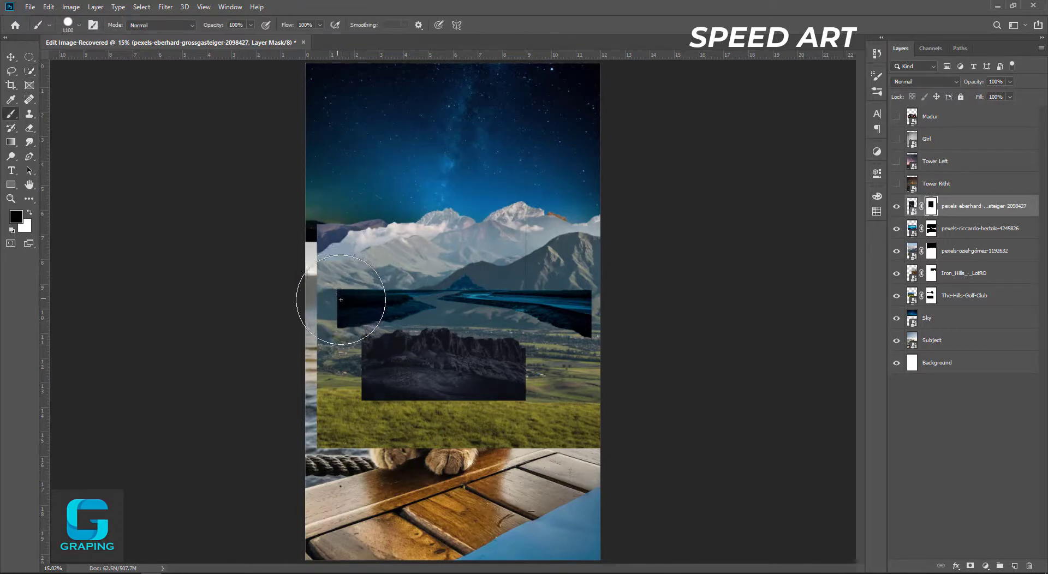
pyautogui.moveTo(482, 188)
pyautogui.mouseDown()
pyautogui.moveTo(507, 240)
pyautogui.moveTo(542, 273)
pyautogui.moveTo(548, 303)
pyautogui.moveTo(593, 339)
pyautogui.mouseUp()
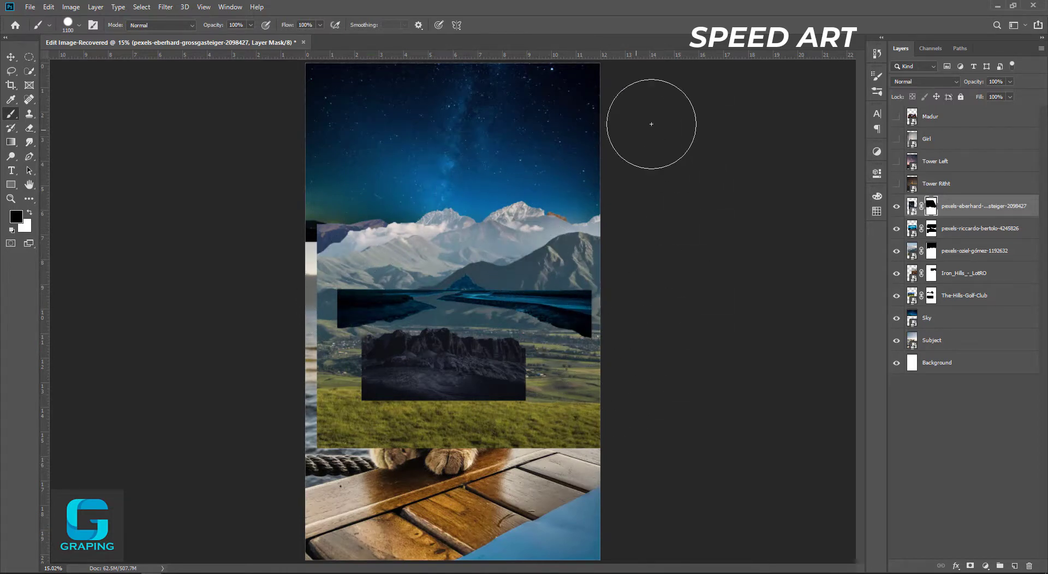
pyautogui.click(896, 186)
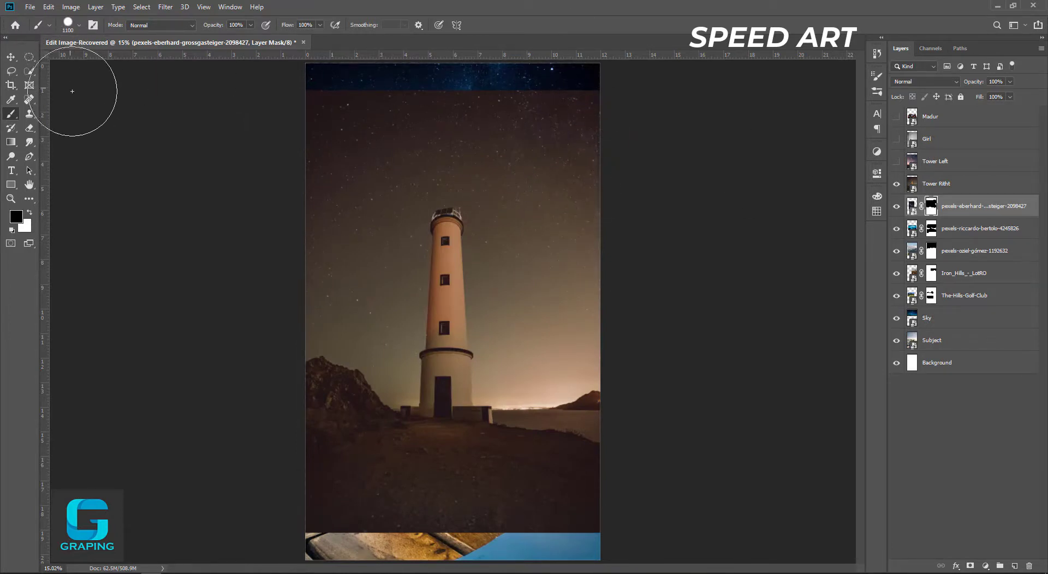
# Quick-select the whole sky above the horizon on the Tower Ritht layer.
pyautogui.click(936, 185)
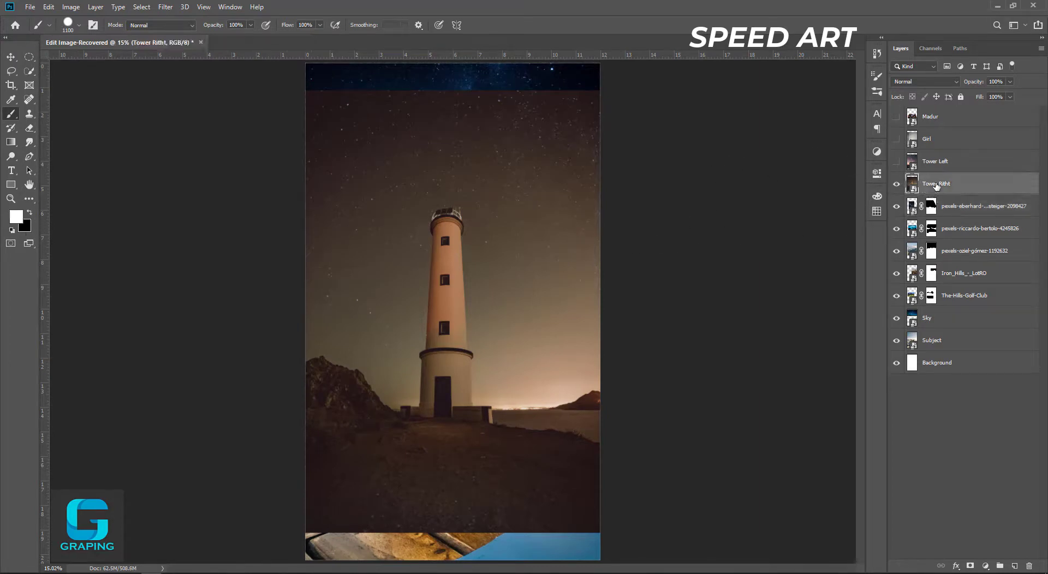
pyautogui.click(30, 72)
pyautogui.moveTo(546, 190); pyautogui.dragTo(380, 111)
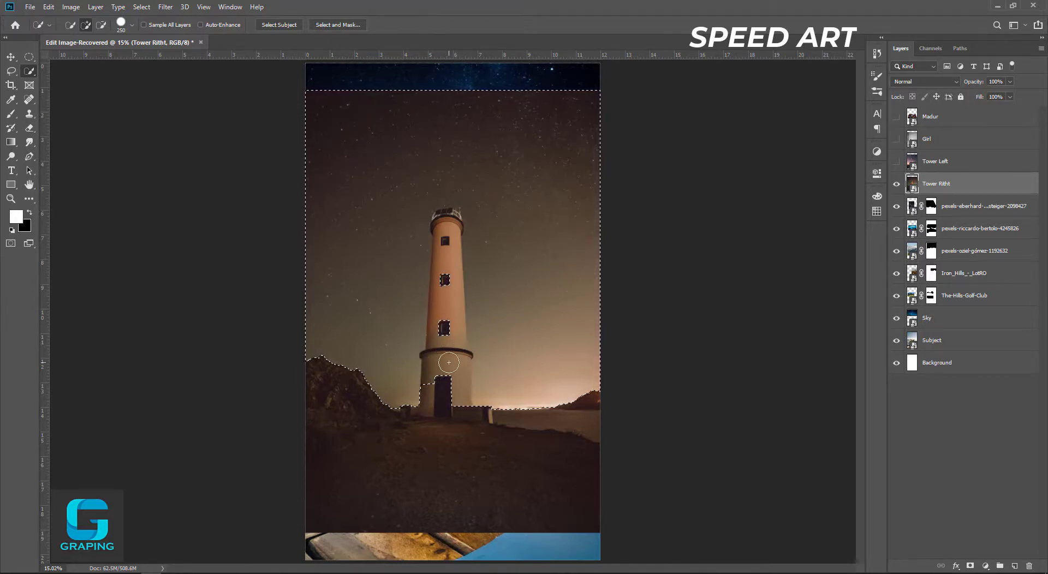
pyautogui.scroll(3, 449, 363)
# Subtract the lighthouse lantern, body and door from the sky selection with a smaller brush.
pyautogui.press('[')
pyautogui.press('[')
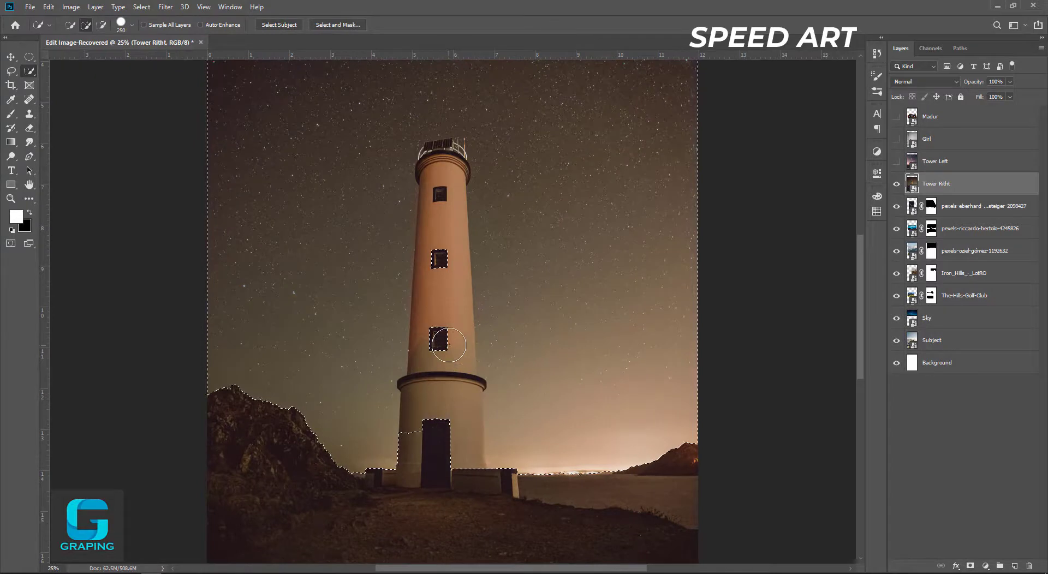
pyautogui.press('[')
pyautogui.press('[')
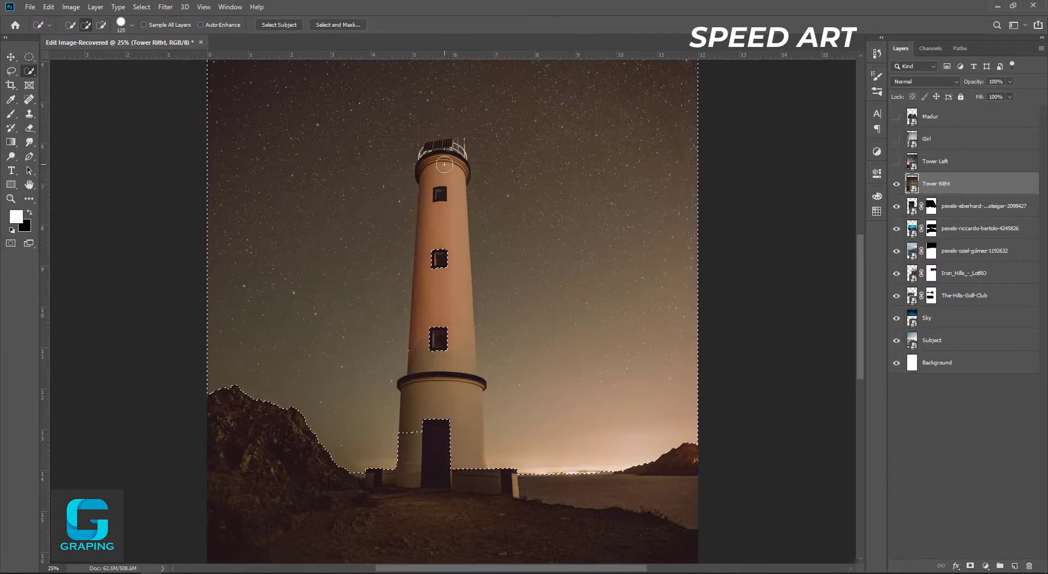
pyautogui.keyDown('alt'); pyautogui.click(442, 175); pyautogui.keyUp('alt')
pyautogui.moveTo(440, 223); pyautogui.dragTo(438, 286)
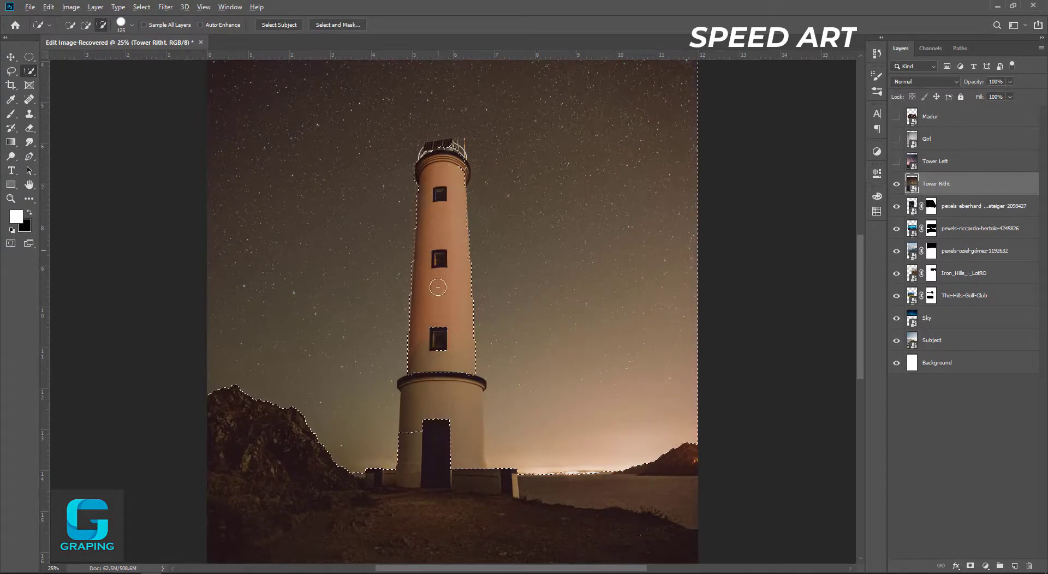
pyautogui.moveTo(424, 464); pyautogui.dragTo(452, 434)
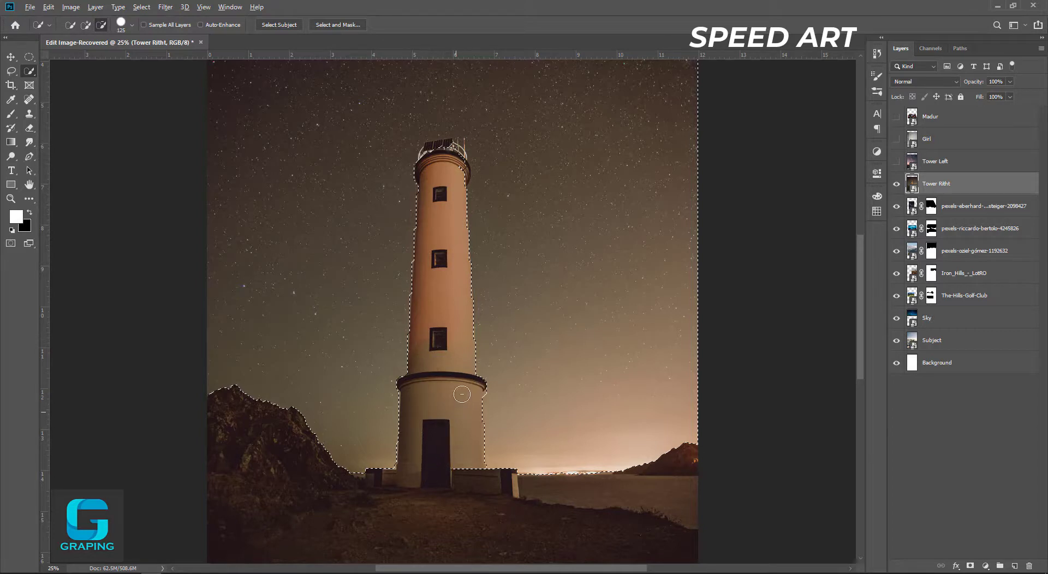
pyautogui.press('alt')
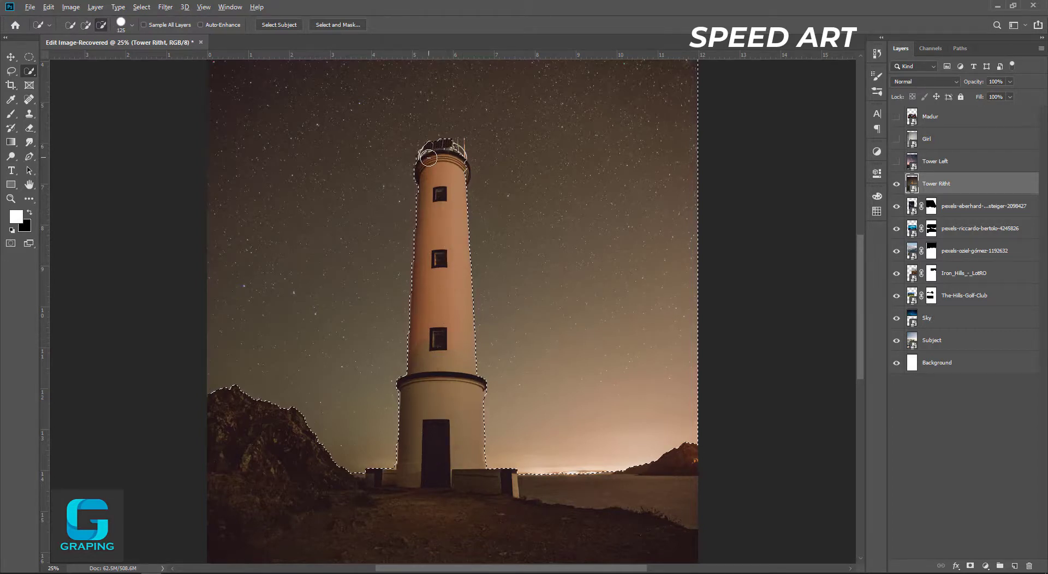
pyautogui.moveTo(428, 157); pyautogui.dragTo(453, 156)
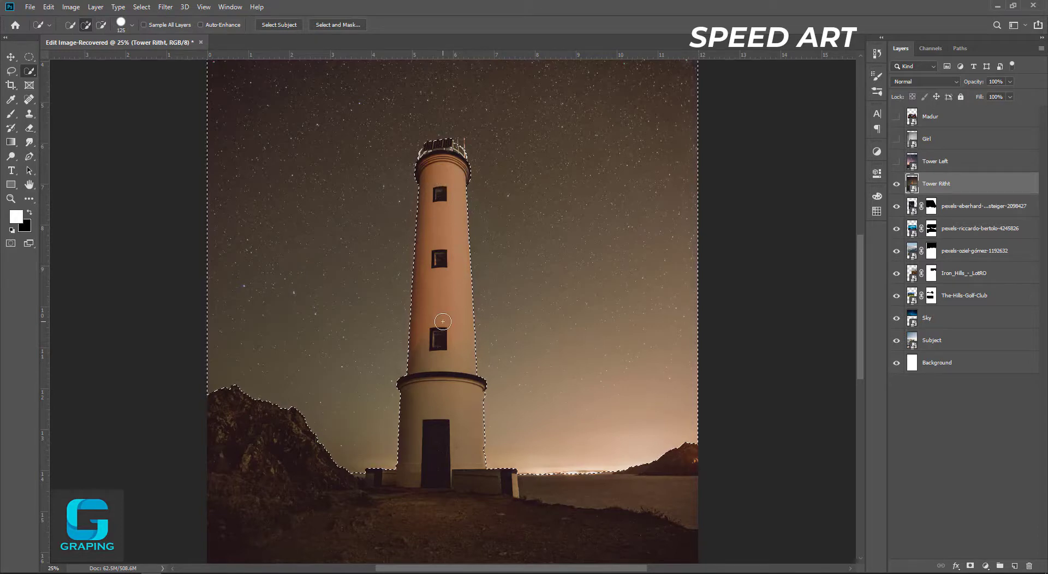
pyautogui.keyDown('alt'); pyautogui.scroll(-1, 443, 321); pyautogui.keyUp('alt')
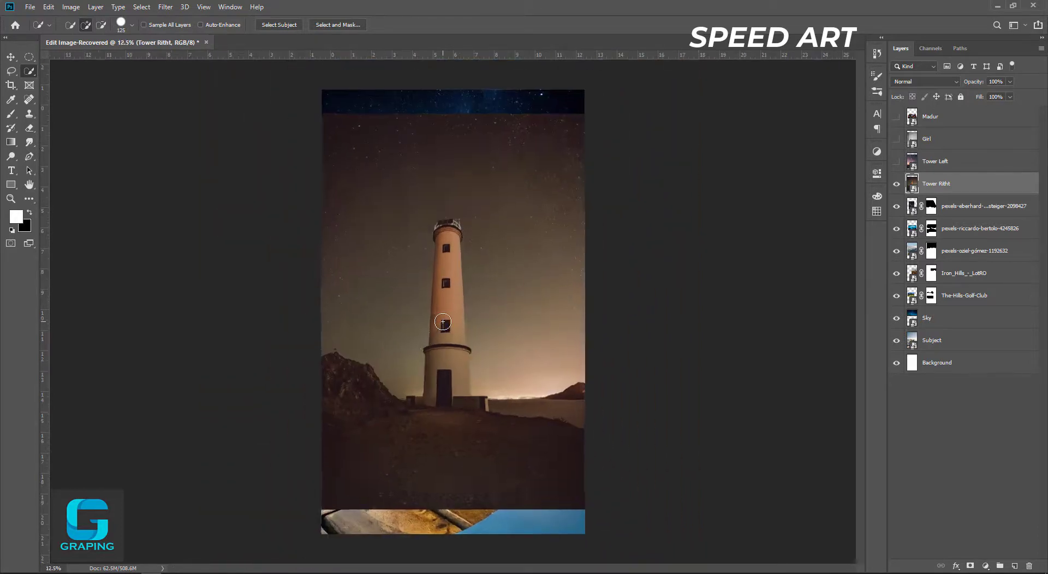
pyautogui.keyDown('alt'); pyautogui.scroll(1, 443, 322); pyautogui.keyUp('alt')
pyautogui.keyDown('alt'); pyautogui.scroll(1, 442, 193); pyautogui.keyUp('alt')
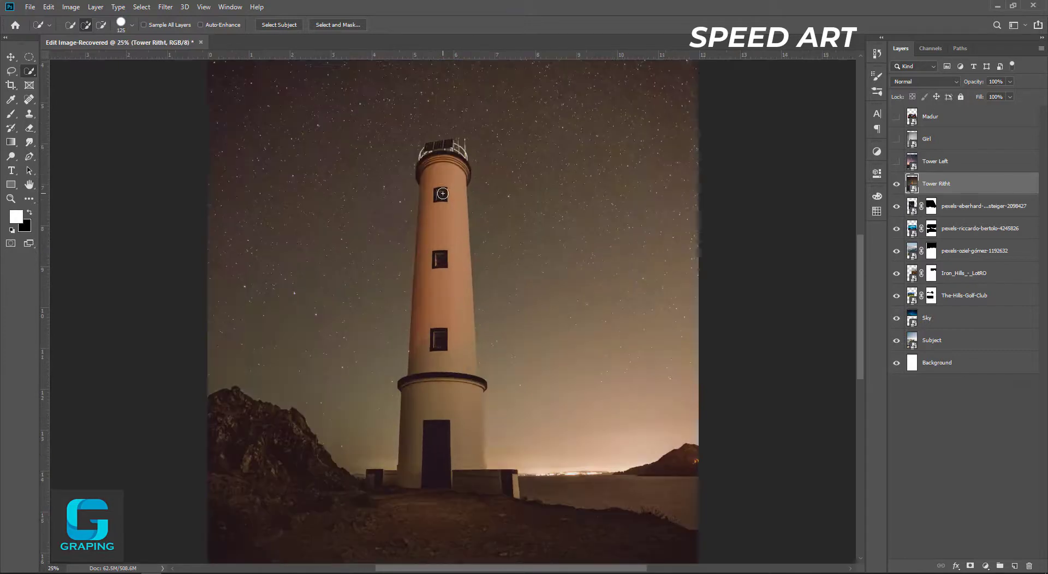
pyautogui.keyDown('alt'); pyautogui.scroll(1, 442, 193); pyautogui.keyUp('alt')
pyautogui.moveTo(437, 155); pyautogui.dragTo(456, 453)
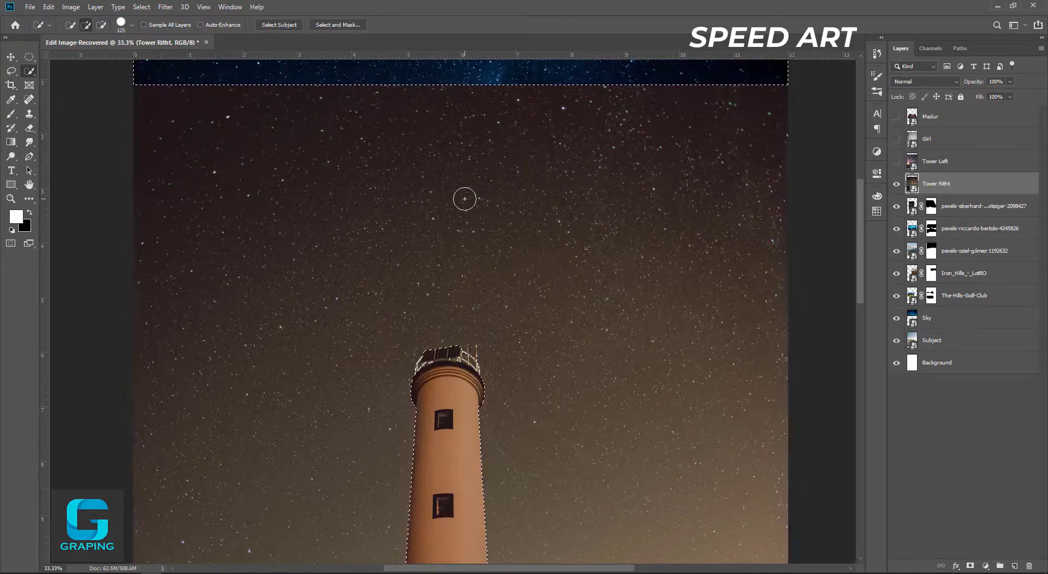
# Invert to the lighthouse and refine its antennas and railings in Select and Mask.
pyautogui.hotkey('ctrl', 'shift', 'i')
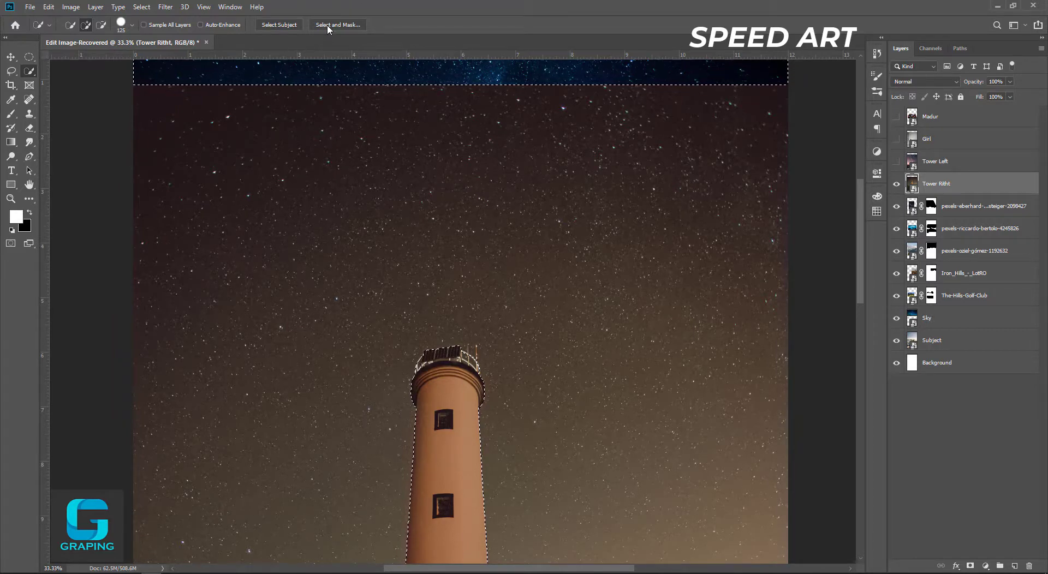
pyautogui.click(338, 24)
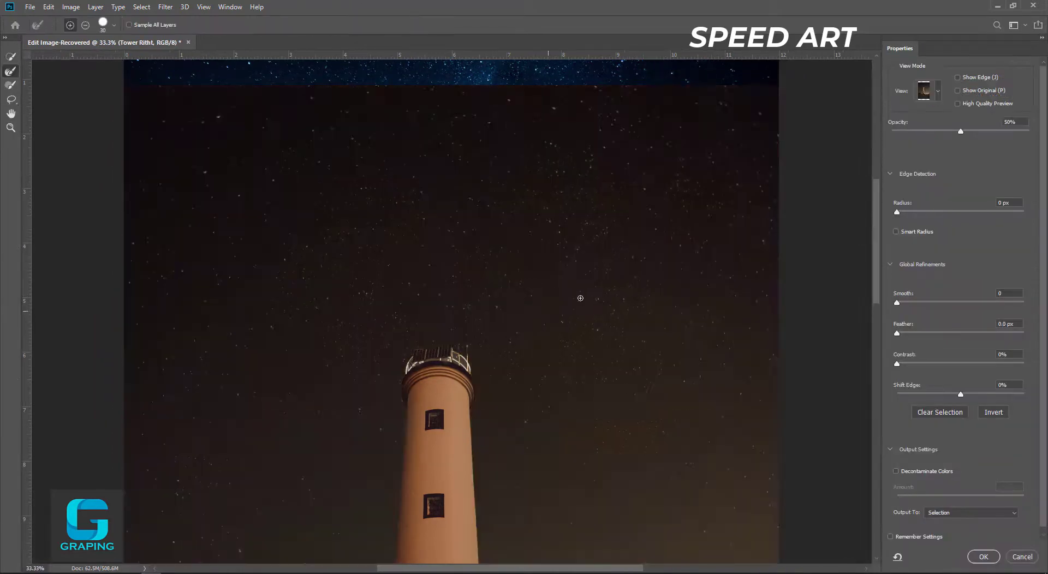
pyautogui.scroll(1, 581, 296)
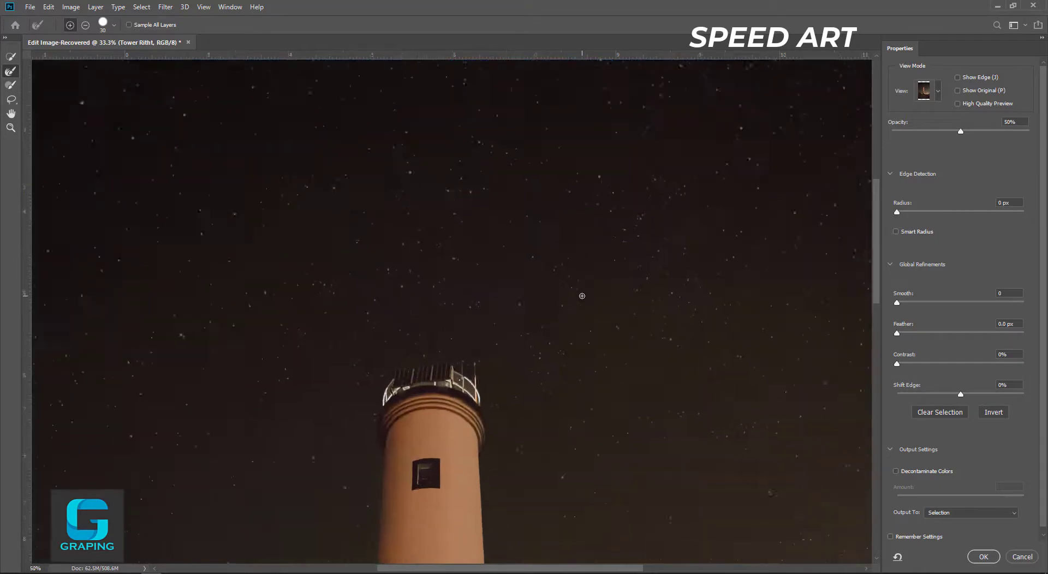
pyautogui.scroll(2, 579, 272)
pyautogui.scroll(1, 570, 218)
pyautogui.moveTo(498, 415); pyautogui.dragTo(525, 3)
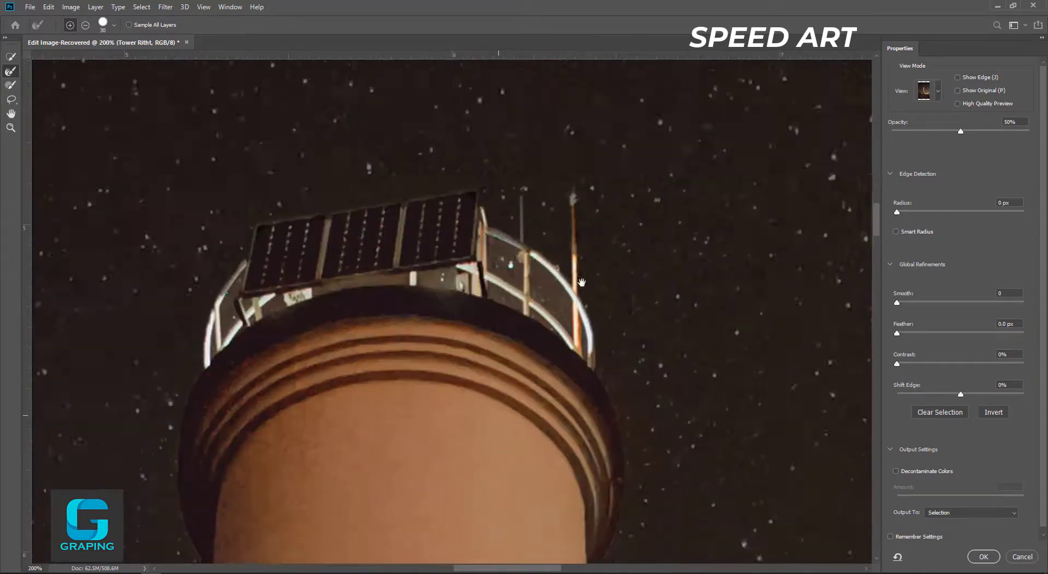
pyautogui.click(9, 86)
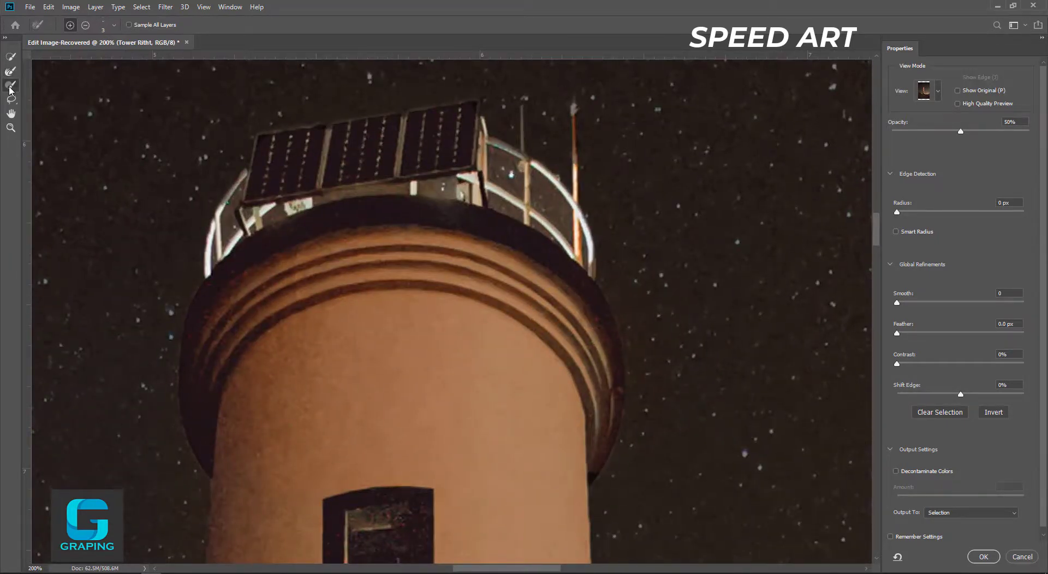
pyautogui.moveTo(574, 114)
pyautogui.mouseDown()
pyautogui.moveTo(472, 103)
pyautogui.moveTo(466, 161)
pyautogui.mouseUp()
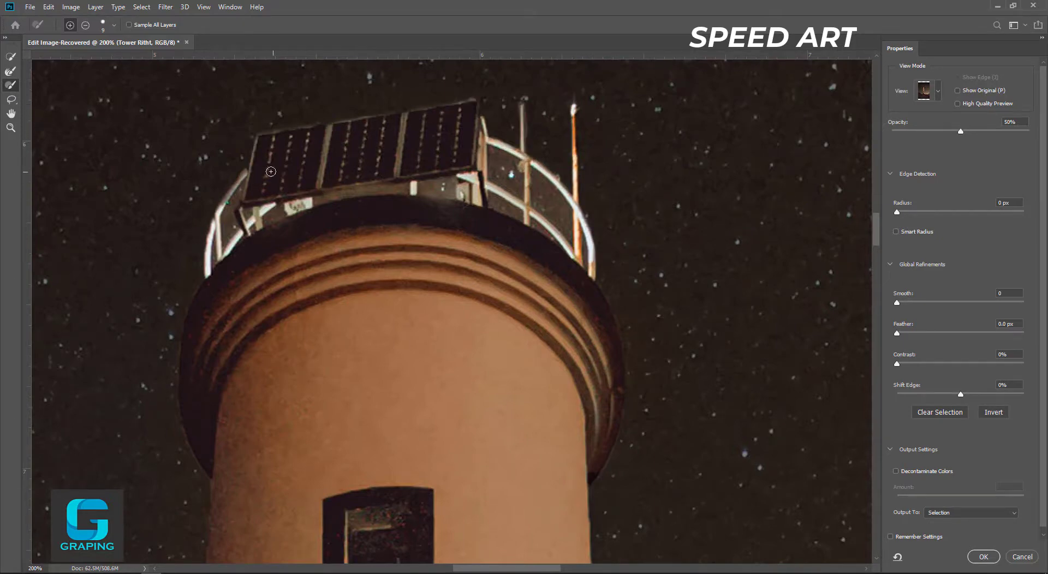
pyautogui.moveTo(270, 171); pyautogui.dragTo(238, 258)
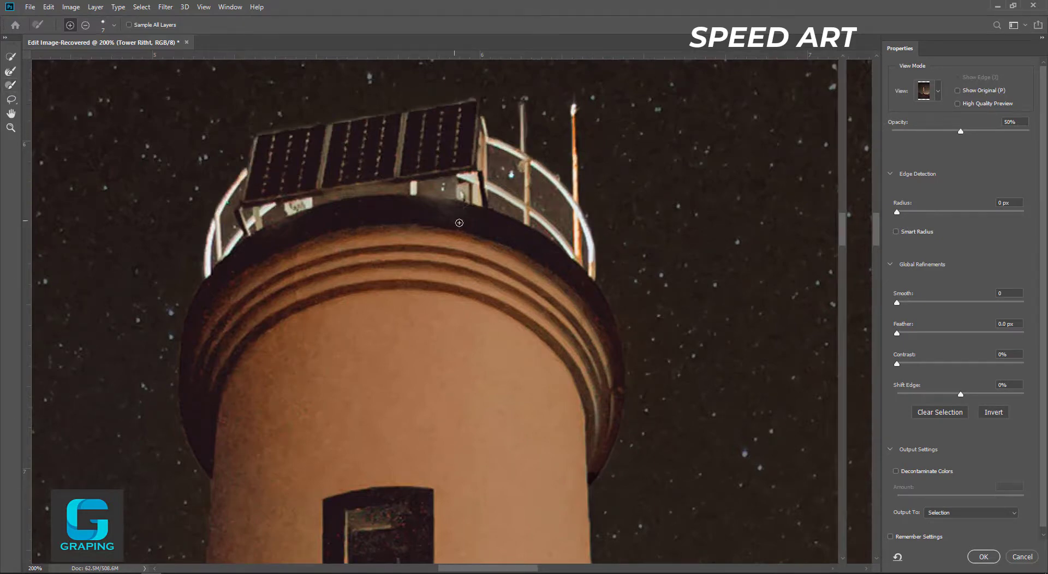
pyautogui.press('Return')
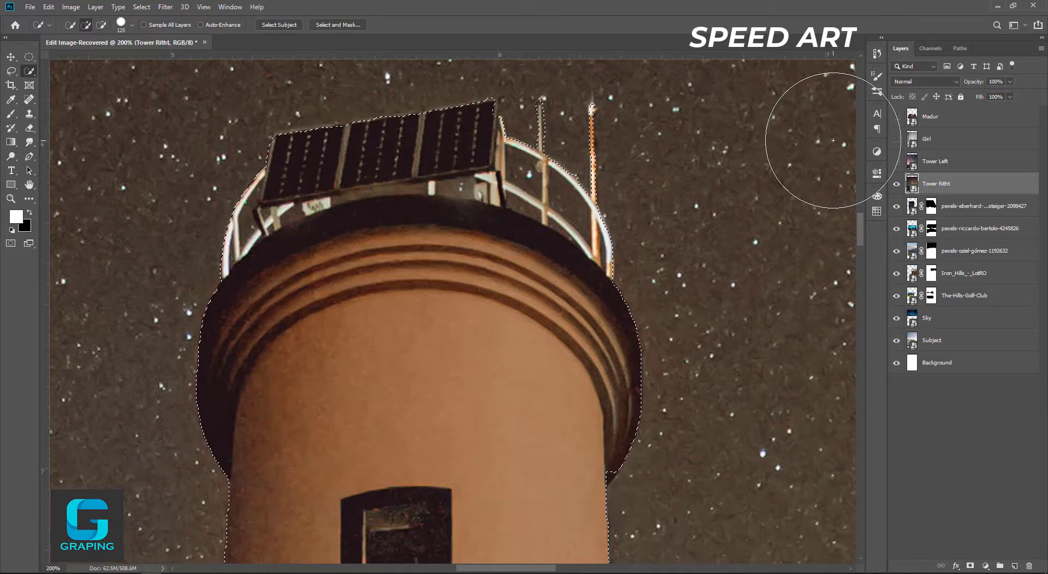
# Add an inverted layer mask to Tower Ritht so only the lighthouse shows.
pyautogui.hotkey('ctrl', 'd')
pyautogui.hotkey('ctrl', '-')
pyautogui.hotkey('ctrl', '-')
pyautogui.hotkey('ctrl', '-')
pyautogui.hotkey('ctrl', '-')
pyautogui.hotkey('ctrl', '-')
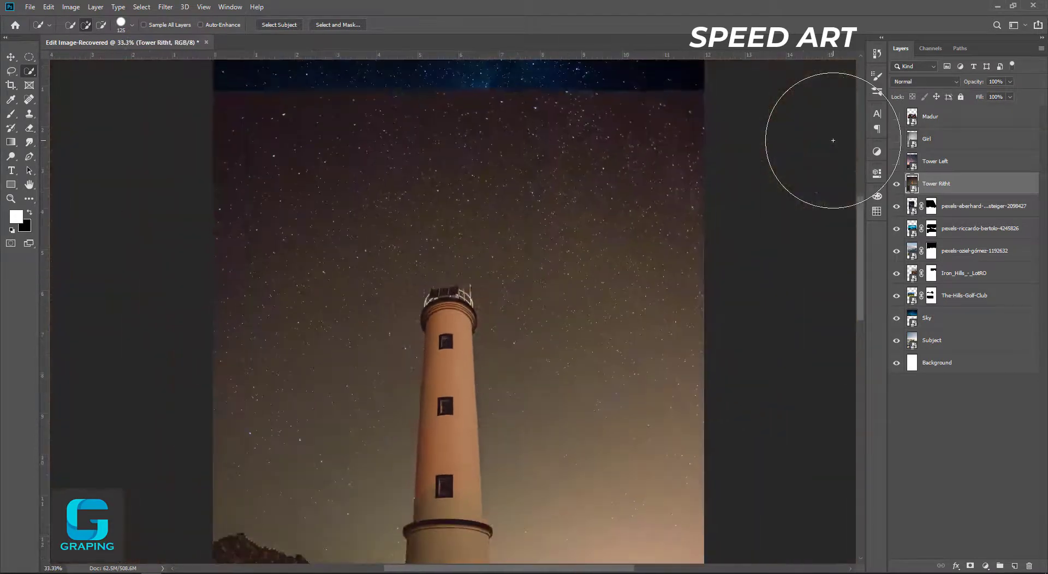
pyautogui.hotkey('ctrl', '-')
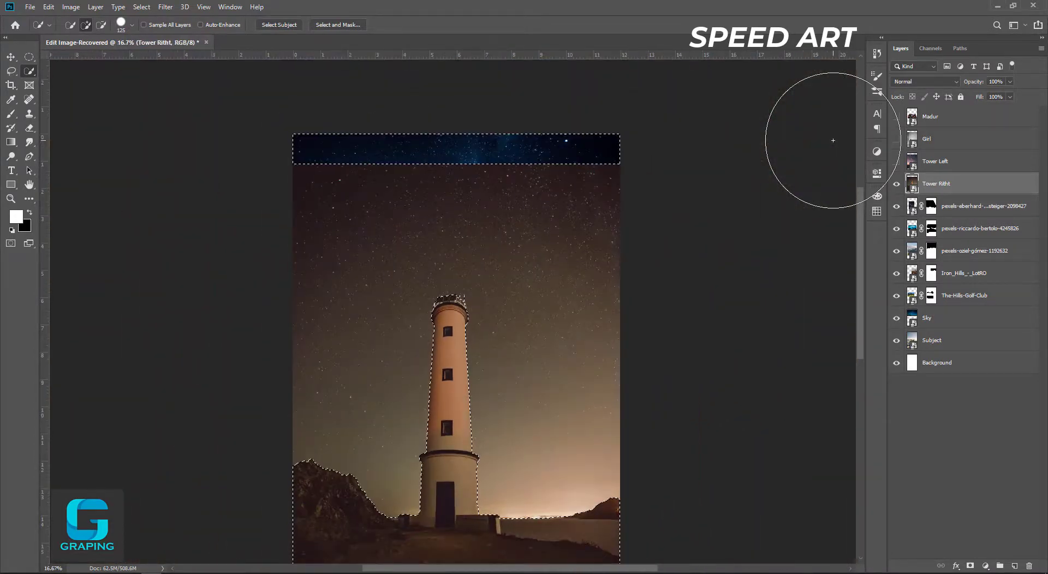
pyautogui.keyDown('alt'); pyautogui.click(969, 566); pyautogui.keyUp('alt')
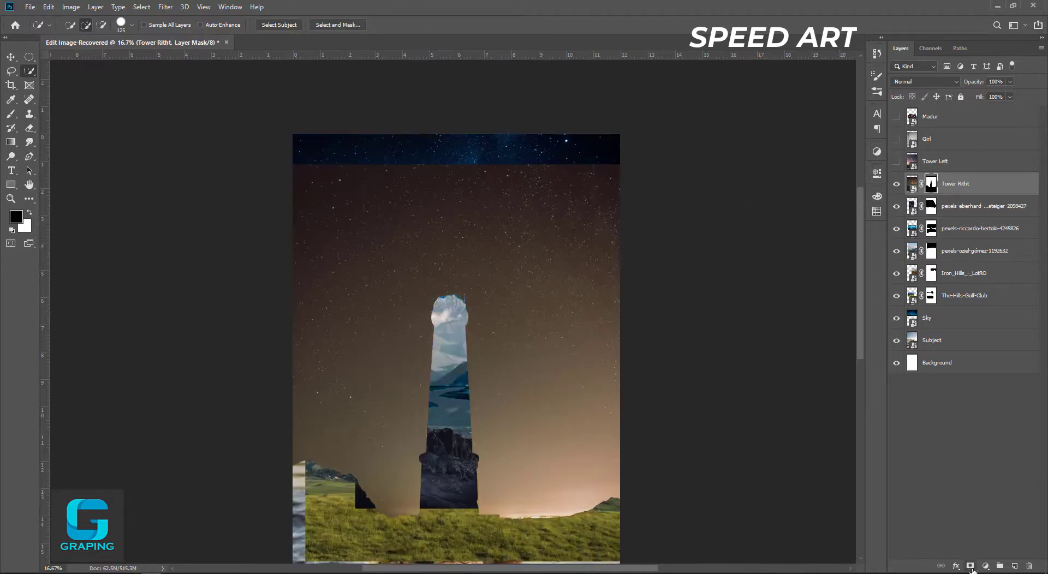
pyautogui.hotkey('ctrl', 'i')
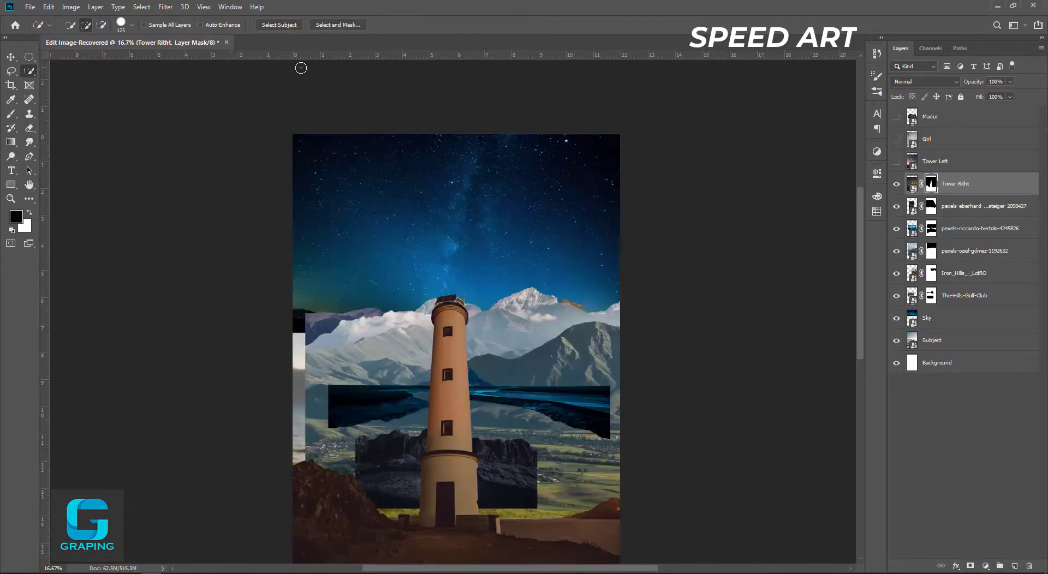
# Zoom in and pan to the top of the lighthouse.
pyautogui.hotkey('ctrl', '+')
pyautogui.hotkey('ctrl', '+')
pyautogui.hotkey('ctrl', '+')
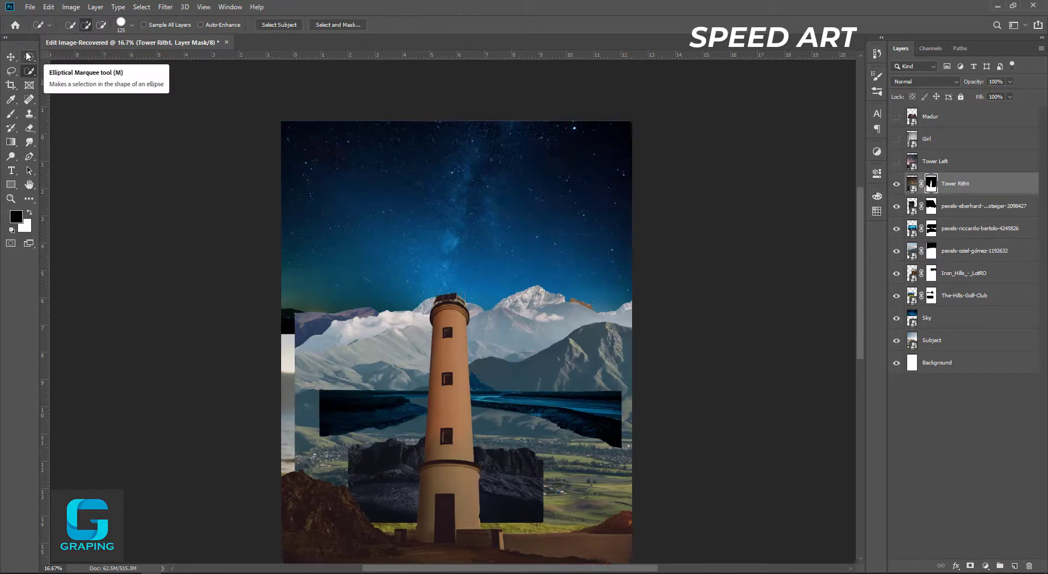
pyautogui.hotkey('ctrl', '+')
pyautogui.hotkey('ctrl', '+')
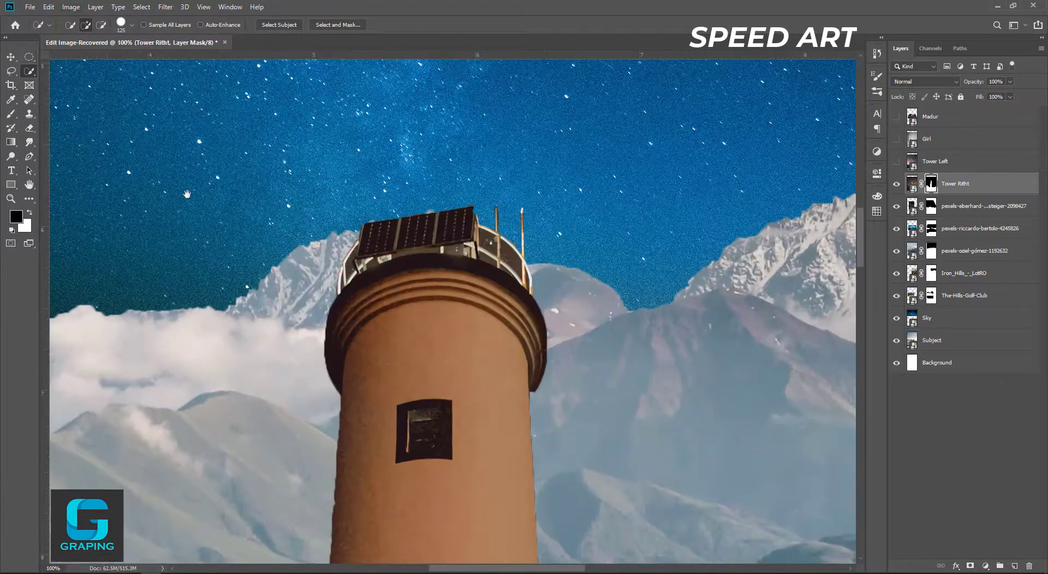
pyautogui.moveTo(627, 486); pyautogui.dragTo(598, 236)
# In Select and Mask, refine the tower's left and right edges down to the base.
pyautogui.hotkey('alt', 'ctrl', 'r')
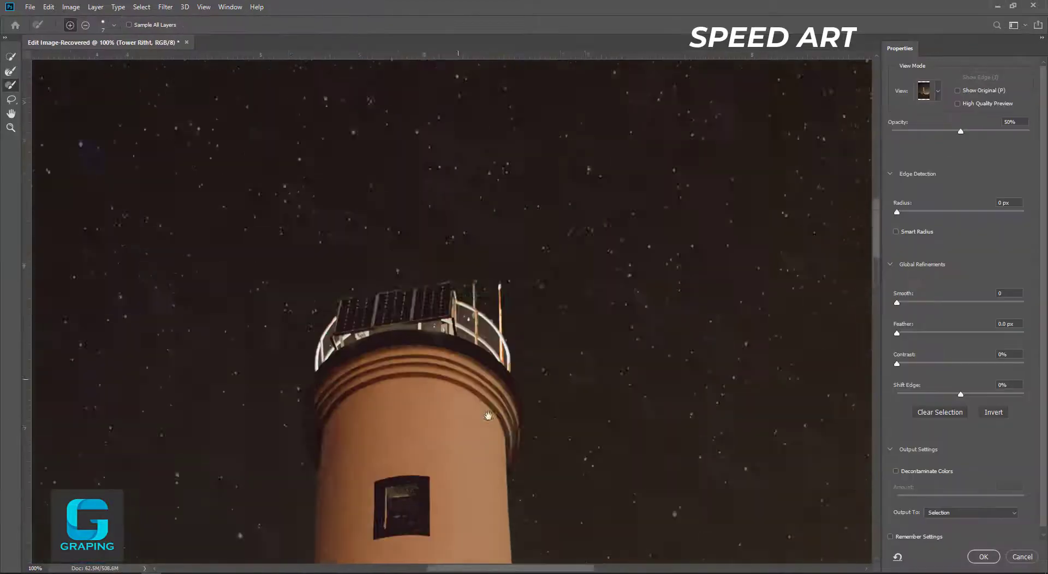
pyautogui.press('r')
pyautogui.scroll(-5, 526, 285)
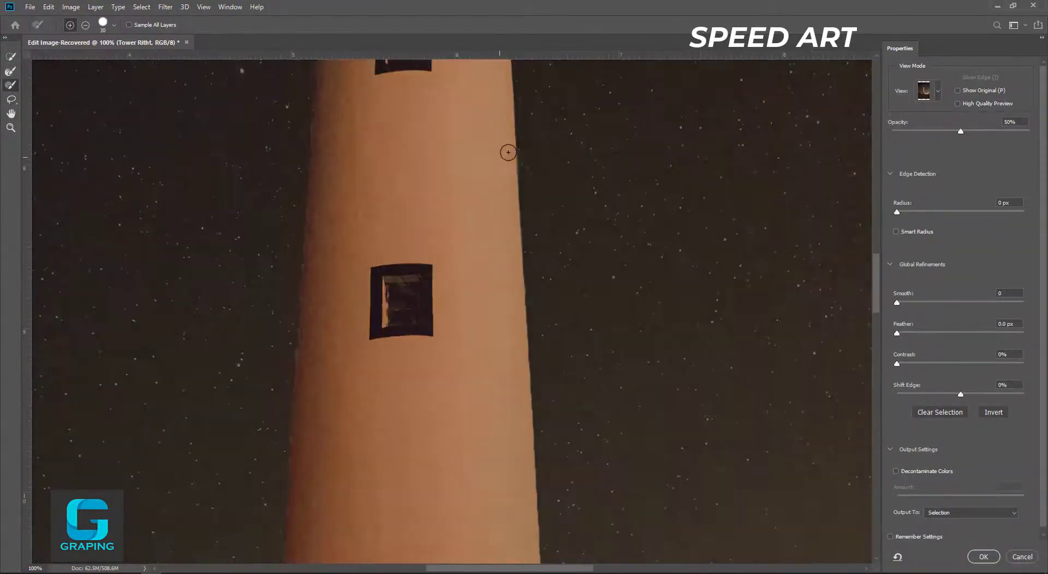
pyautogui.scroll(-5, 500, 288)
pyautogui.moveTo(520, 90)
pyautogui.mouseDown()
pyautogui.moveTo(554, 159)
pyautogui.moveTo(543, 535)
pyautogui.mouseUp()
pyautogui.moveTo(323, 179); pyautogui.dragTo(279, 195)
pyautogui.scroll(-5, 544, 124)
pyautogui.scroll(-1, 519, 234)
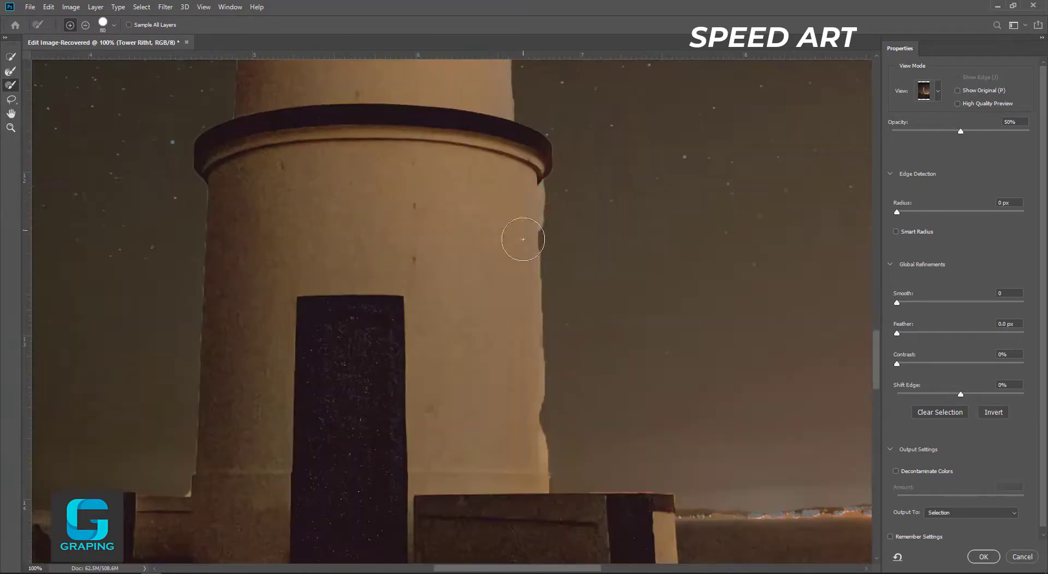
pyautogui.moveTo(519, 234)
pyautogui.mouseDown()
pyautogui.moveTo(519, 484)
pyautogui.moveTo(531, 469)
pyautogui.mouseUp()
pyautogui.moveTo(545, 191)
pyautogui.mouseDown()
pyautogui.moveTo(561, 217)
pyautogui.moveTo(564, 293)
pyautogui.moveTo(551, 491)
pyautogui.mouseUp()
pyautogui.press('[')
pyautogui.press('[')
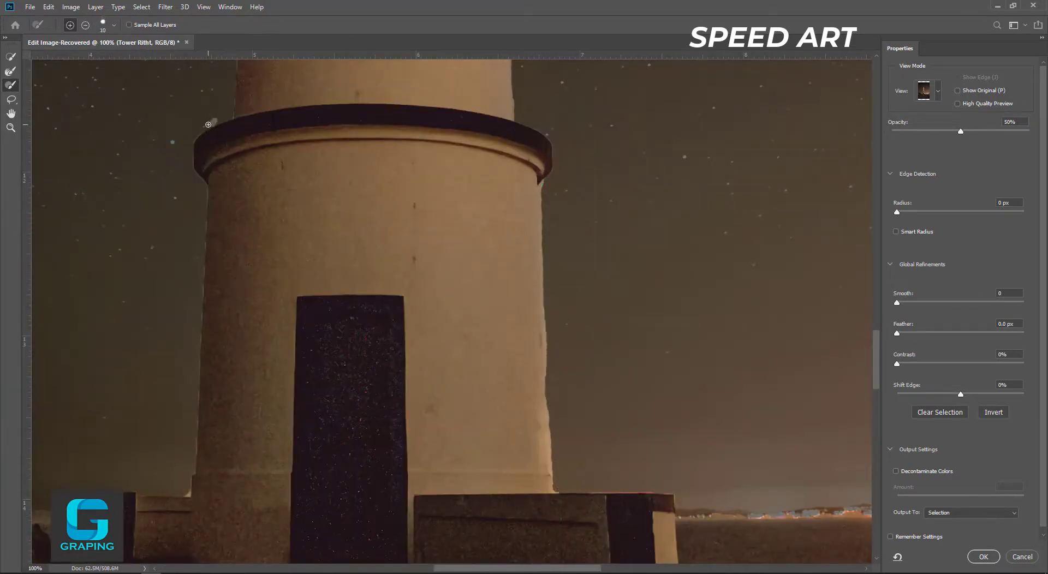
pyautogui.hotkey('ctrl', '0')
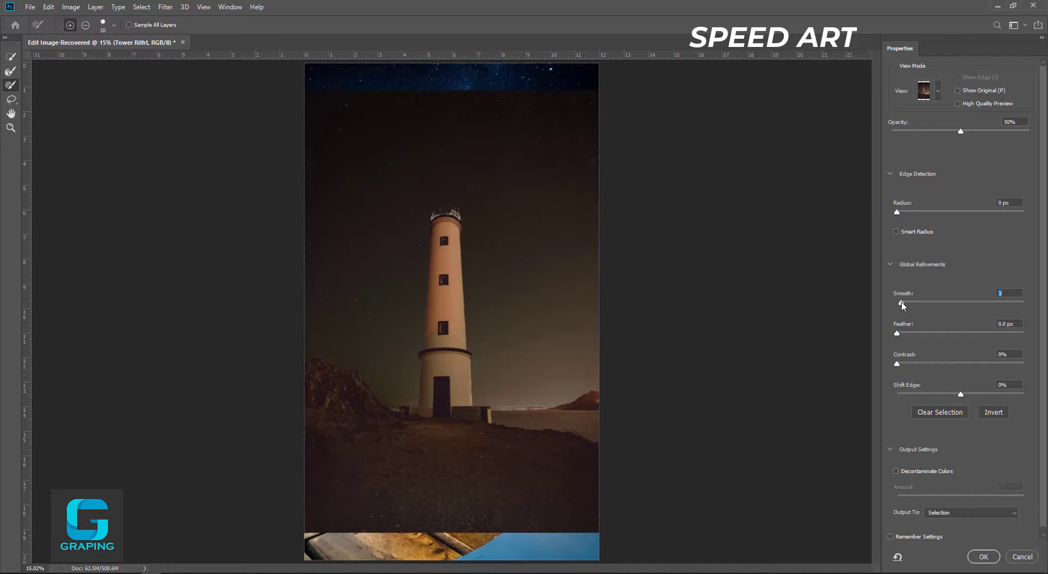
# Set feather 0.4 px and contrast 3%, output as a new layer with layer mask.
pyautogui.moveTo(897, 334); pyautogui.dragTo(900, 334)
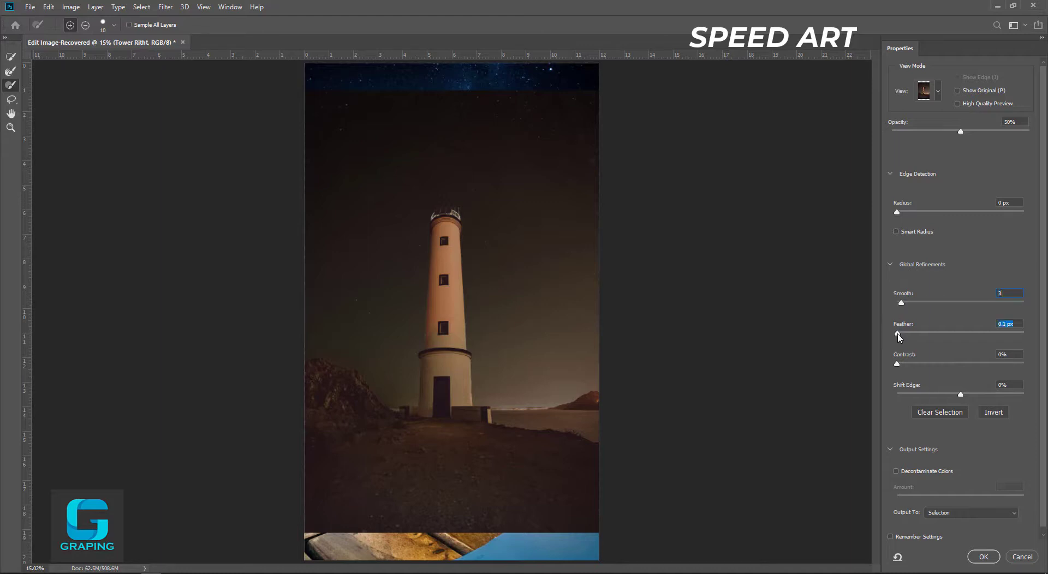
pyautogui.click(896, 363)
pyautogui.click(957, 512)
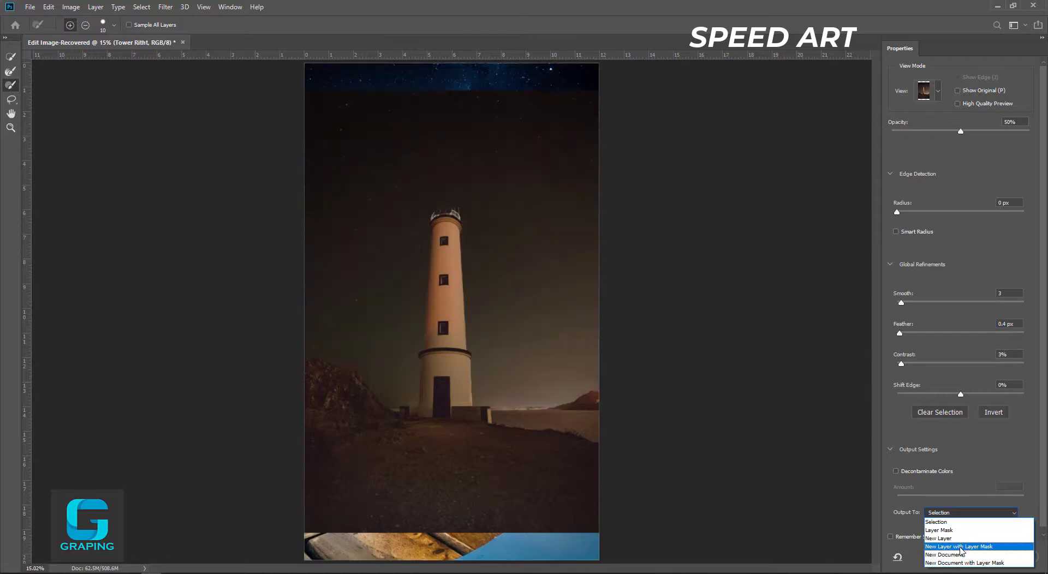
pyautogui.click(960, 547)
pyautogui.click(983, 556)
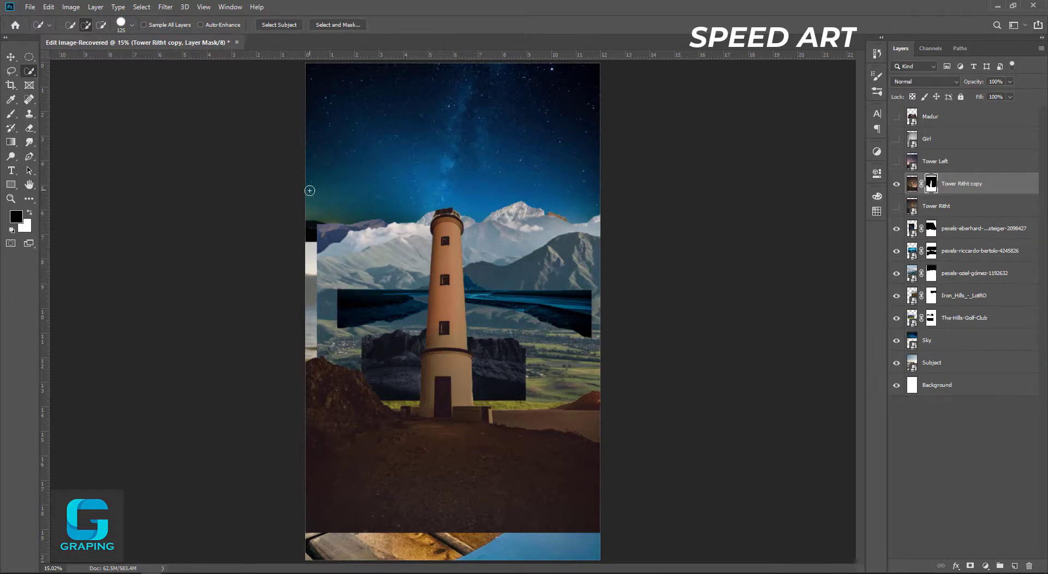
# Scale the Tower Ritht copy lighthouse down to about 41%.
pyautogui.hotkey('ctrl', 't')
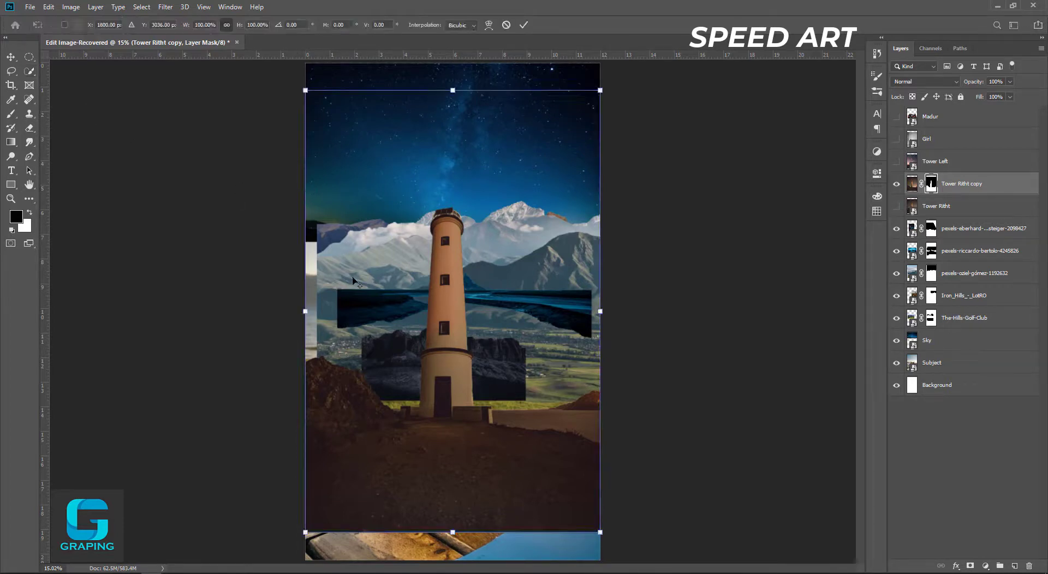
pyautogui.moveTo(592, 515); pyautogui.dragTo(528, 392)
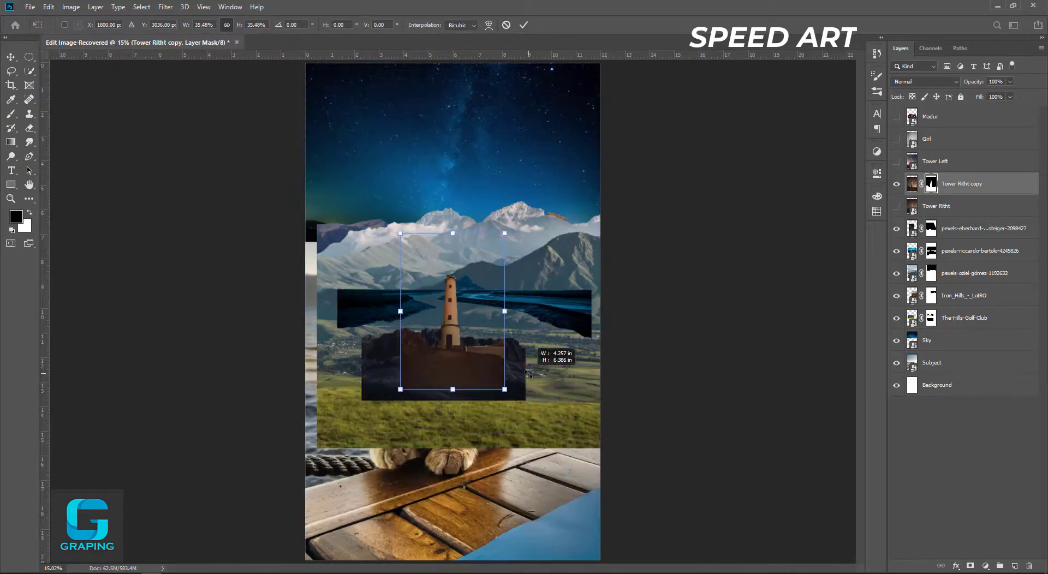
pyautogui.press('Return')
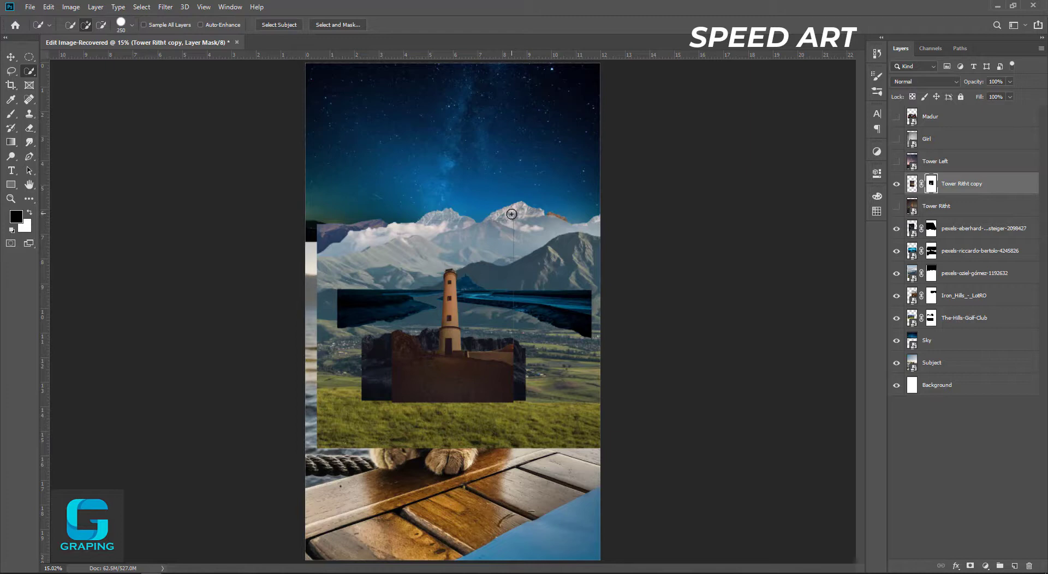
# Pick the Brush tool and adjust it to a smaller size.
pyautogui.press('b')
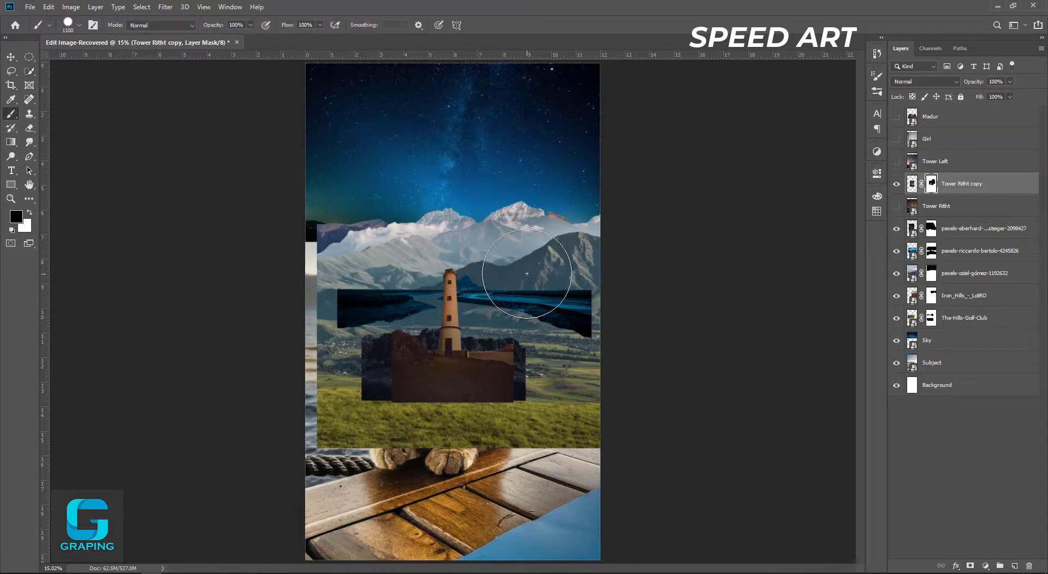
pyautogui.press('[')
pyautogui.press('[')
pyautogui.press('[')
pyautogui.press(']')
pyautogui.press(']')
pyautogui.press(']')
# Show the Tower Left lighthouse photo and Quick Select its starry sky.
pyautogui.click(934, 163)
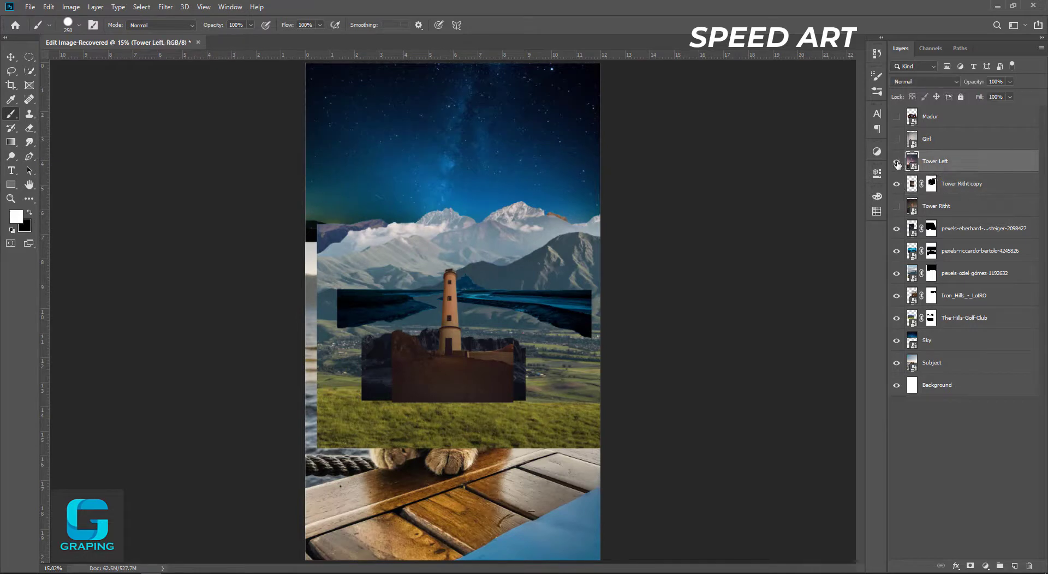
pyautogui.click(896, 163)
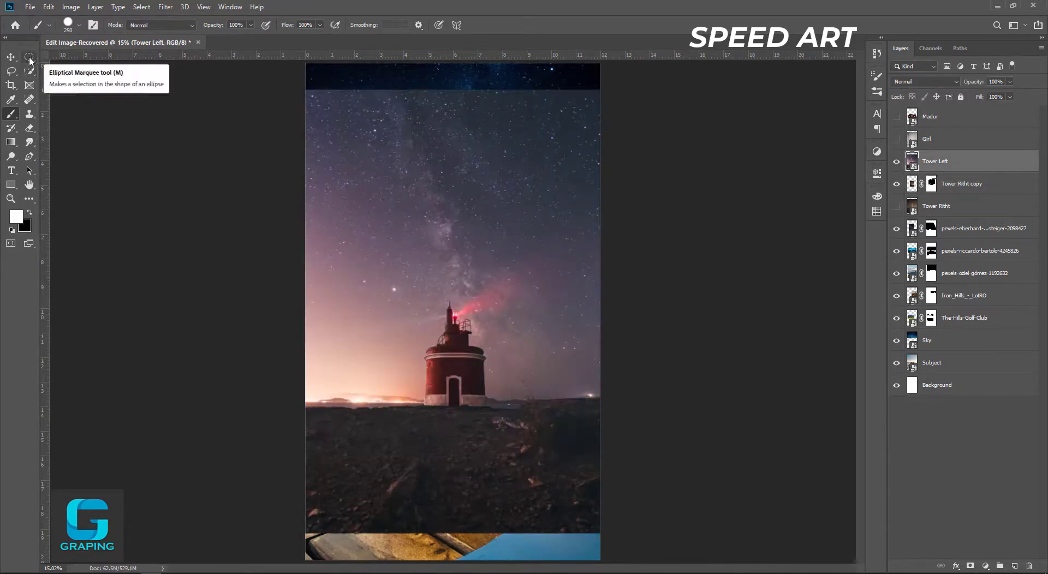
pyautogui.click(29, 71)
pyautogui.moveTo(452, 149); pyautogui.dragTo(445, 167)
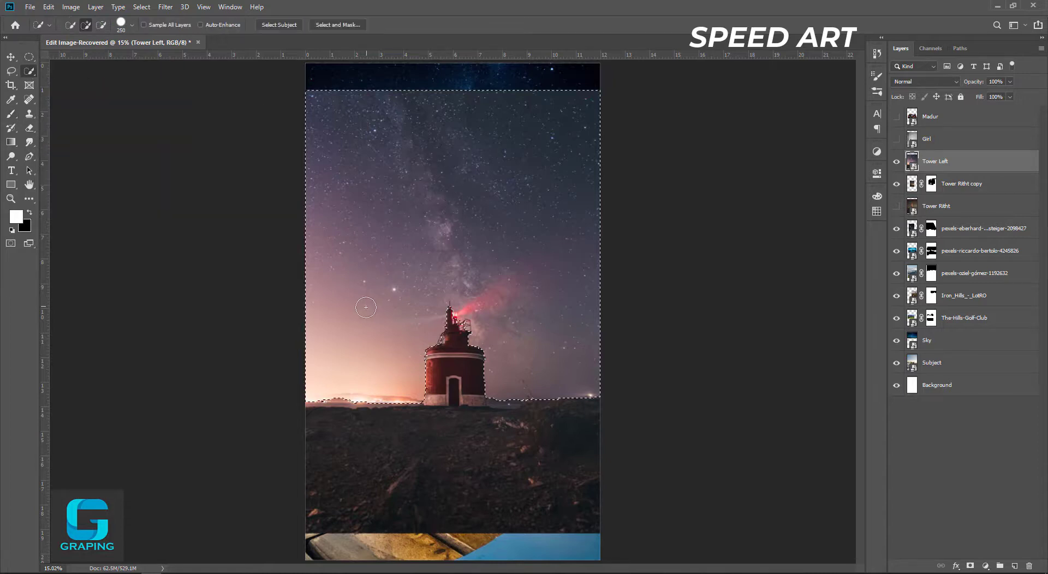
pyautogui.moveTo(385, 273); pyautogui.dragTo(360, 339)
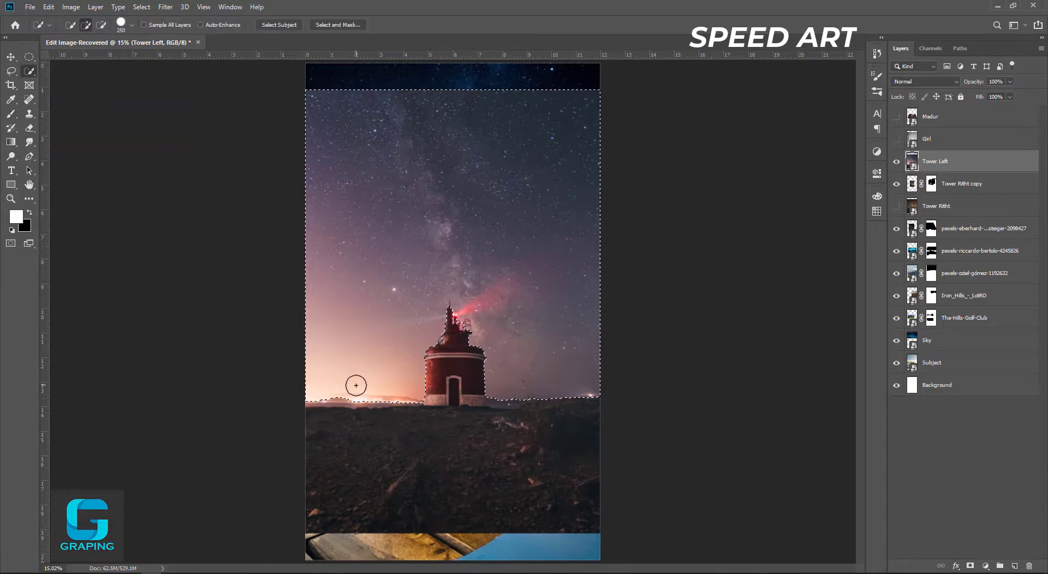
# Subtract stray areas from the sky selection and invert it to everything but the sky.
pyautogui.press('alt')
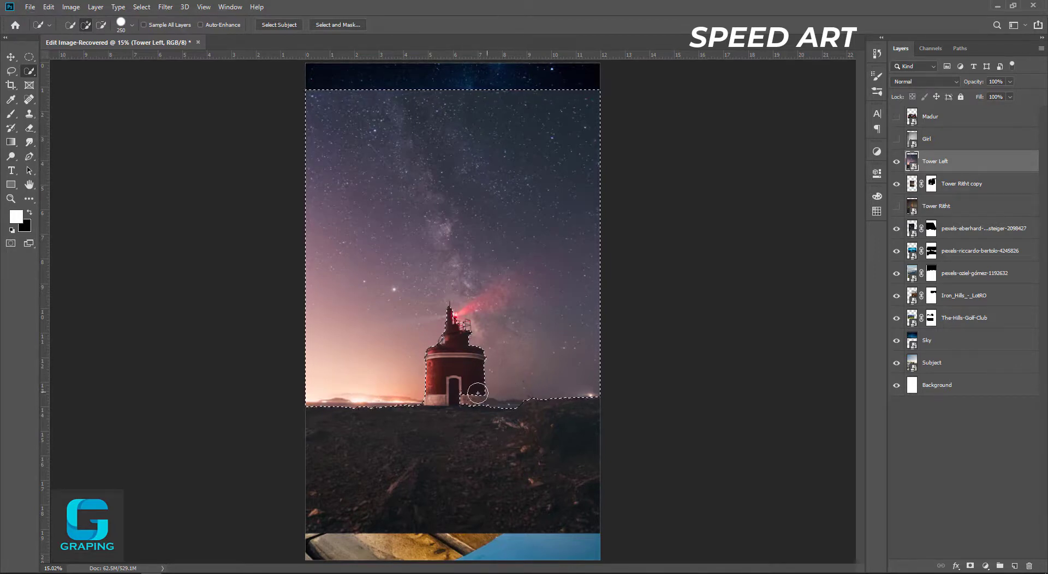
pyautogui.press('alt')
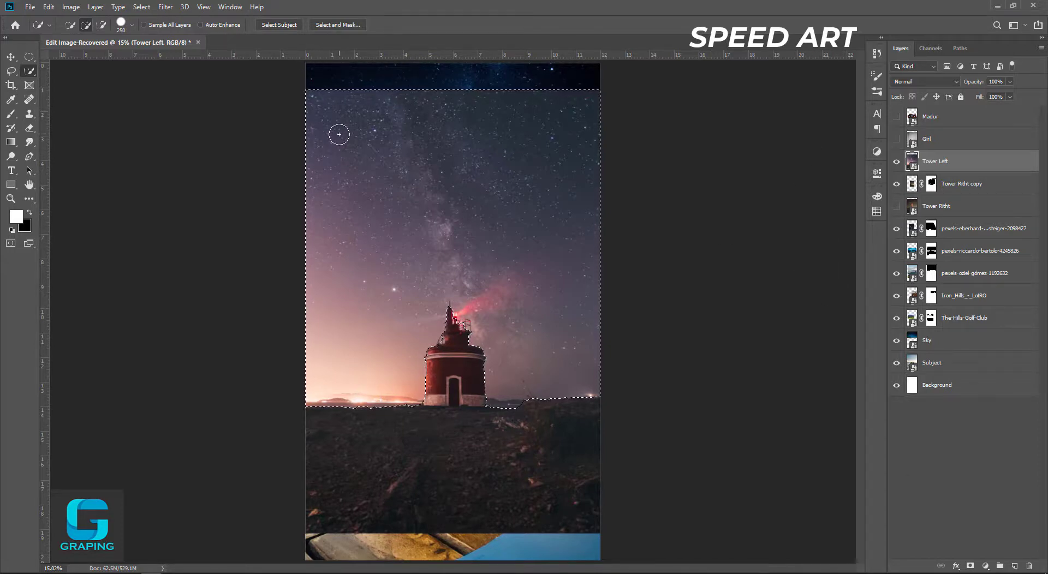
pyautogui.hotkey('ctrl', 'shift', 'i')
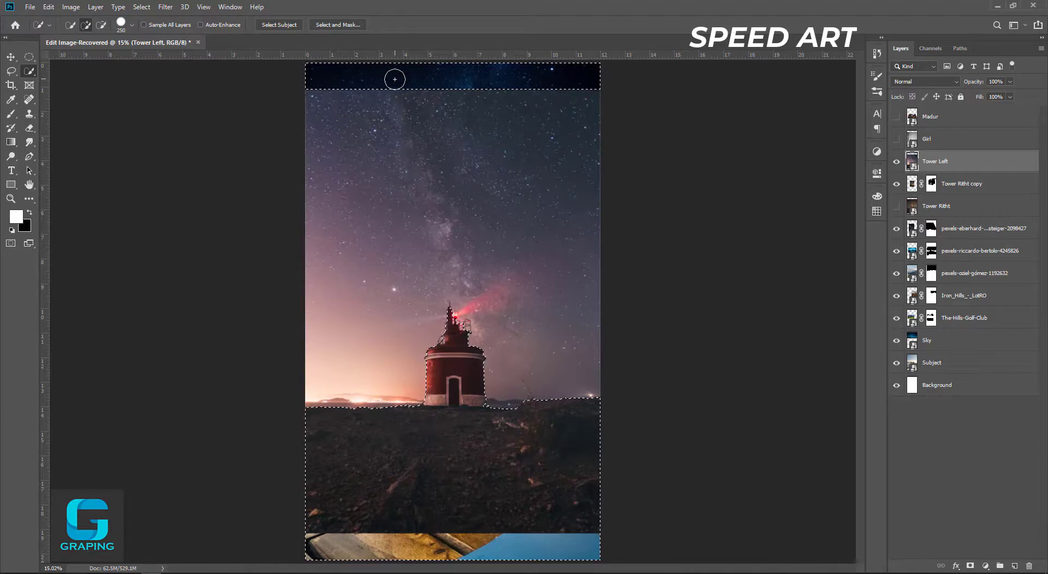
# In Select and Mask, refine the lighthouse spire and tower edges with the Refine Edge brush.
pyautogui.click(326, 25)
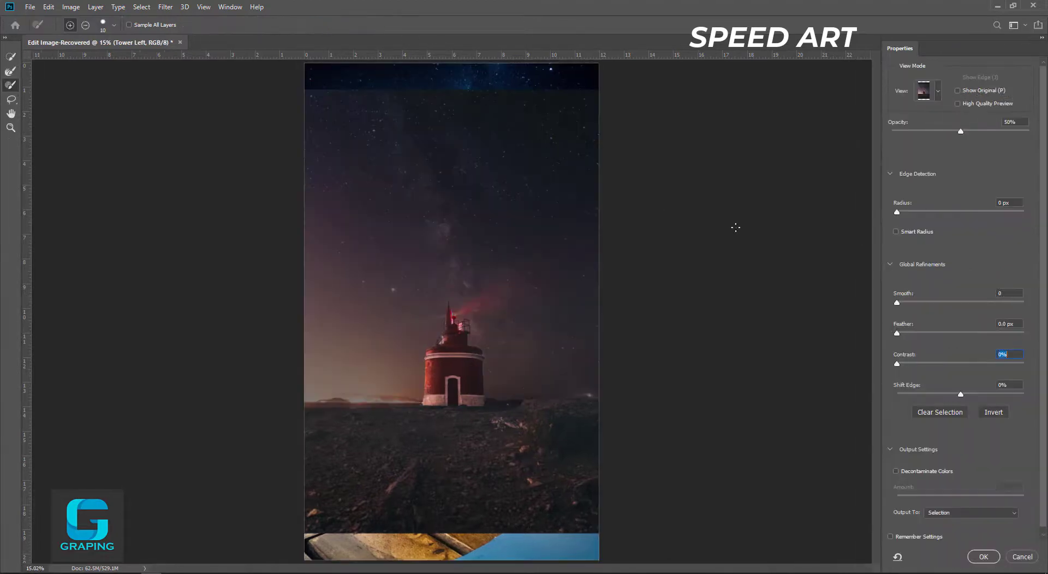
pyautogui.hotkey('ctrl', '+')
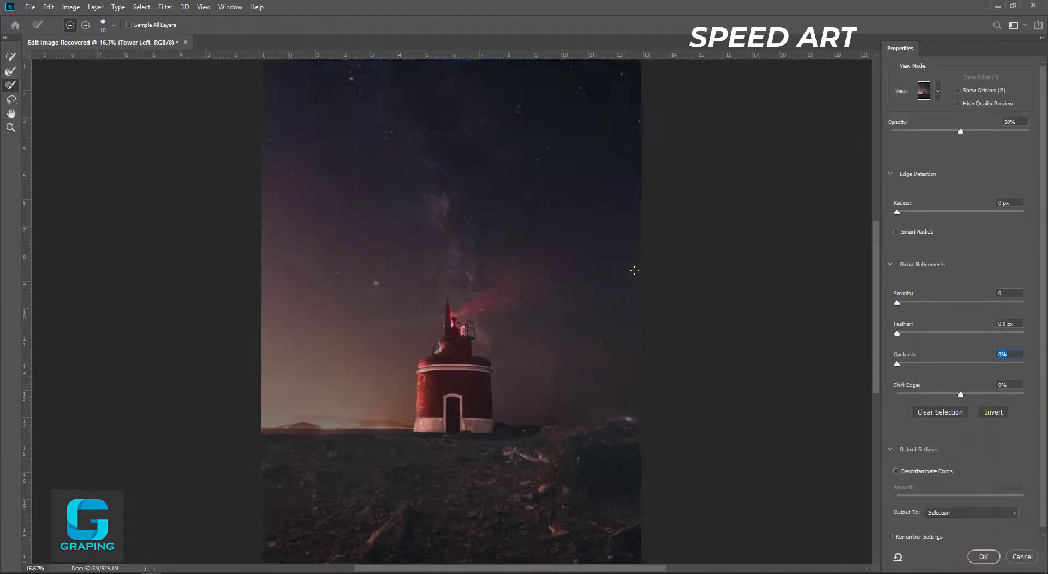
pyautogui.hotkey('ctrl', '+')
pyautogui.hotkey('ctrl', '+')
pyautogui.hotkey('ctrl', '+')
pyautogui.hotkey('ctrl', '+')
pyautogui.hotkey('ctrl', '+')
pyautogui.hotkey('ctrl', '+')
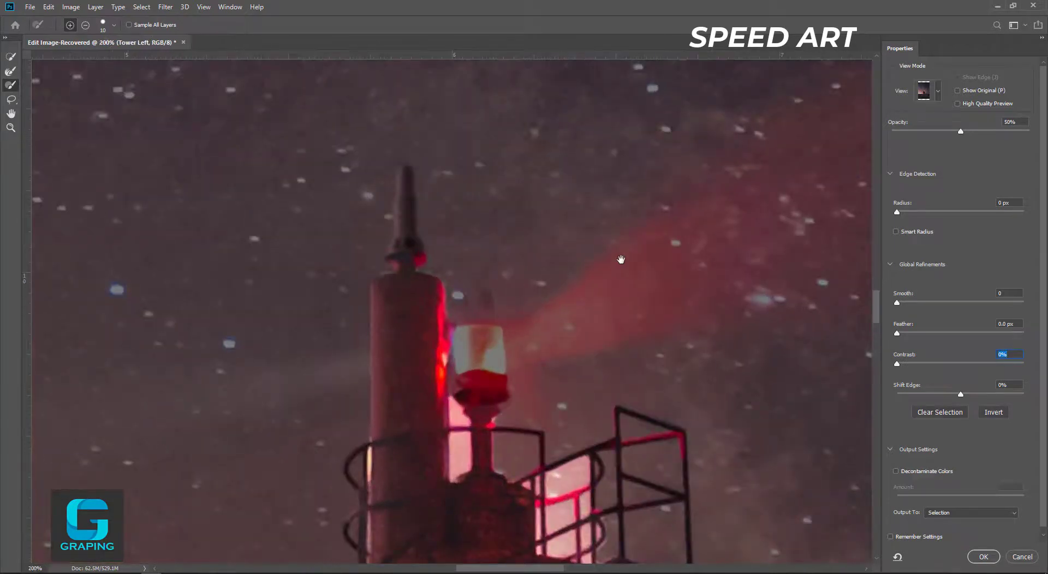
pyautogui.moveTo(592, 277); pyautogui.dragTo(560, 67)
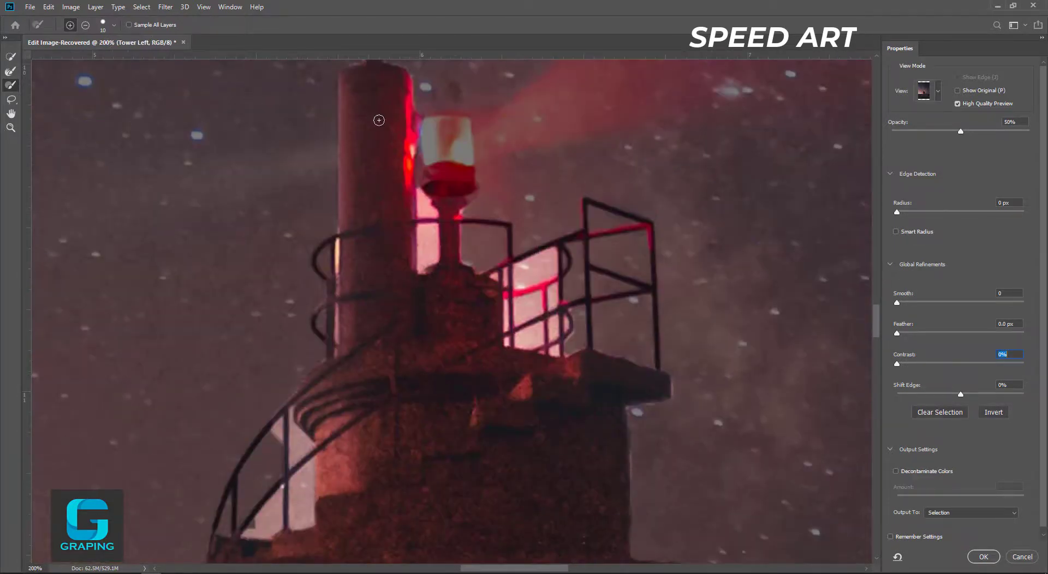
pyautogui.moveTo(379, 120); pyautogui.dragTo(416, 301)
pyautogui.press(']')
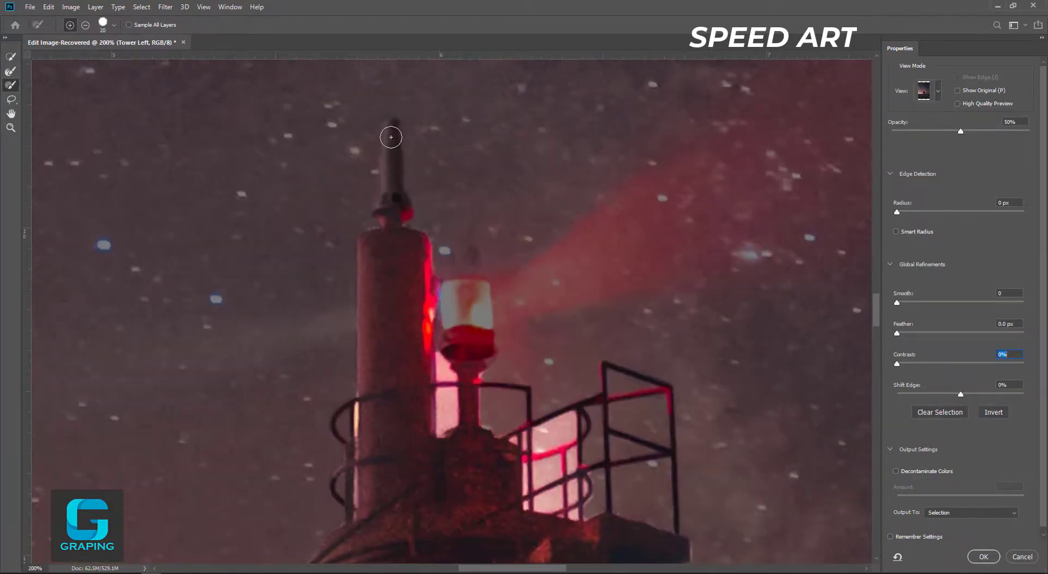
pyautogui.press('[')
pyautogui.moveTo(392, 133); pyautogui.dragTo(392, 166)
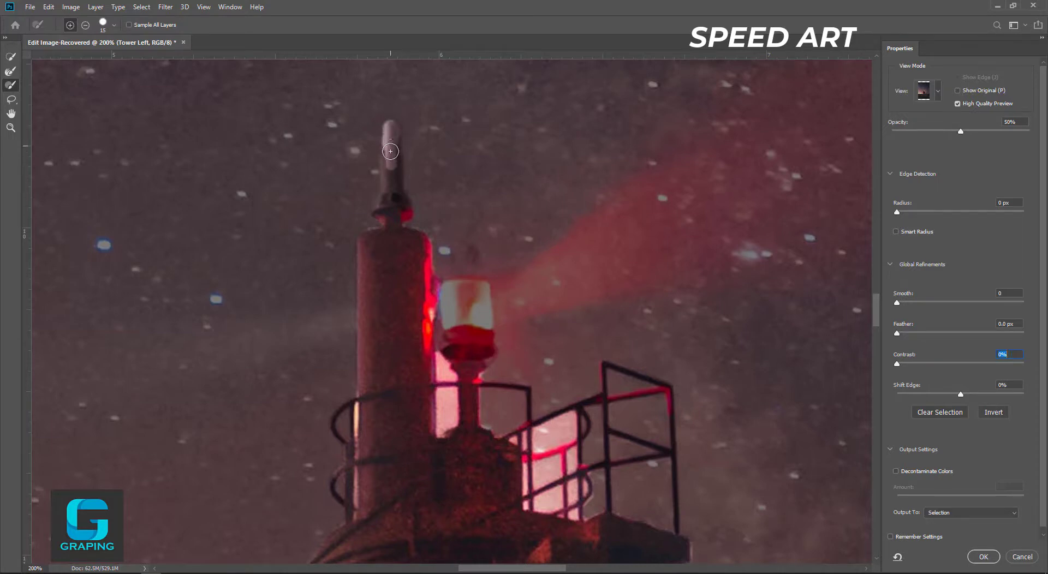
pyautogui.moveTo(390, 168)
pyautogui.mouseDown()
pyautogui.moveTo(407, 196)
pyautogui.moveTo(367, 272)
pyautogui.moveTo(445, 405)
pyautogui.moveTo(440, 417)
pyautogui.mouseUp()
# Refine the lamp glass and right railing posts, removing the pink patch inside the railing.
pyautogui.press('[')
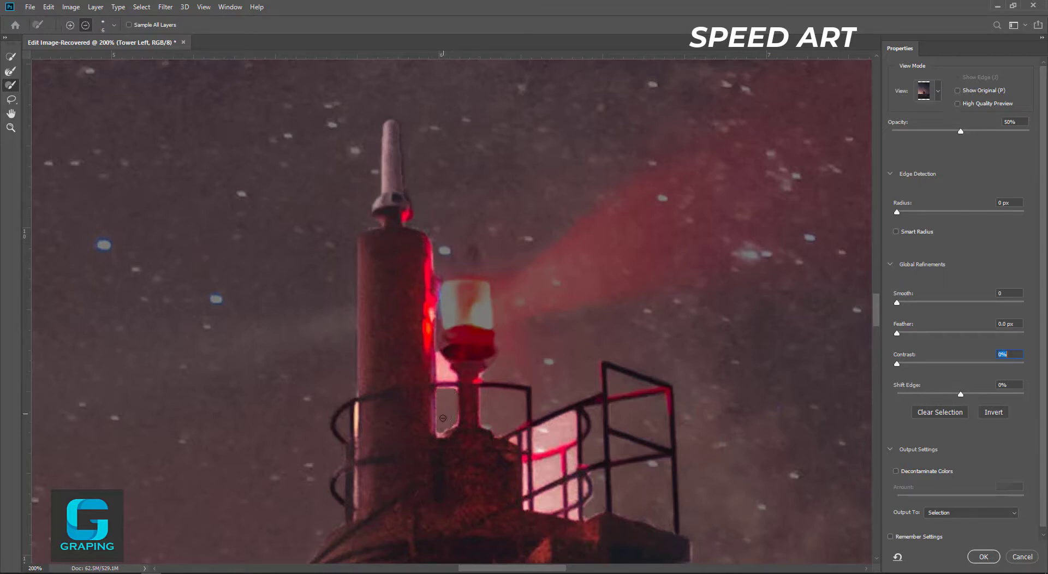
pyautogui.moveTo(453, 300)
pyautogui.mouseDown()
pyautogui.moveTo(470, 285)
pyautogui.moveTo(474, 349)
pyautogui.moveTo(442, 376)
pyautogui.moveTo(448, 335)
pyautogui.mouseUp()
pyautogui.press(']')
pyautogui.press('[')
pyautogui.scroll(-1, 440, 346)
pyautogui.press('[')
pyautogui.moveTo(609, 321)
pyautogui.mouseDown()
pyautogui.moveTo(611, 468)
pyautogui.moveTo(674, 346)
pyautogui.moveTo(682, 490)
pyautogui.mouseUp()
pyautogui.moveTo(616, 469); pyautogui.dragTo(616, 426)
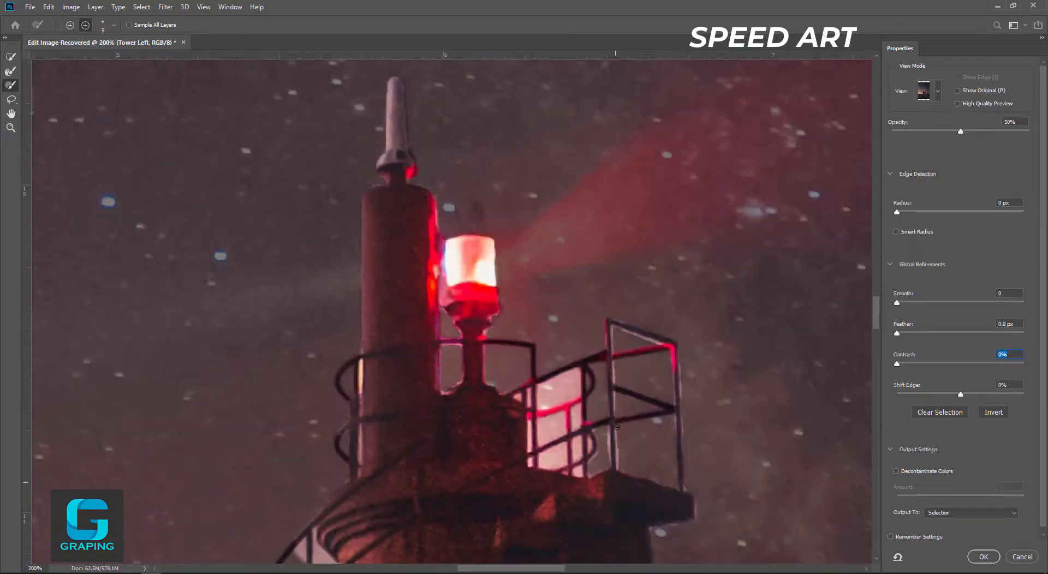
pyautogui.moveTo(587, 367); pyautogui.dragTo(585, 479)
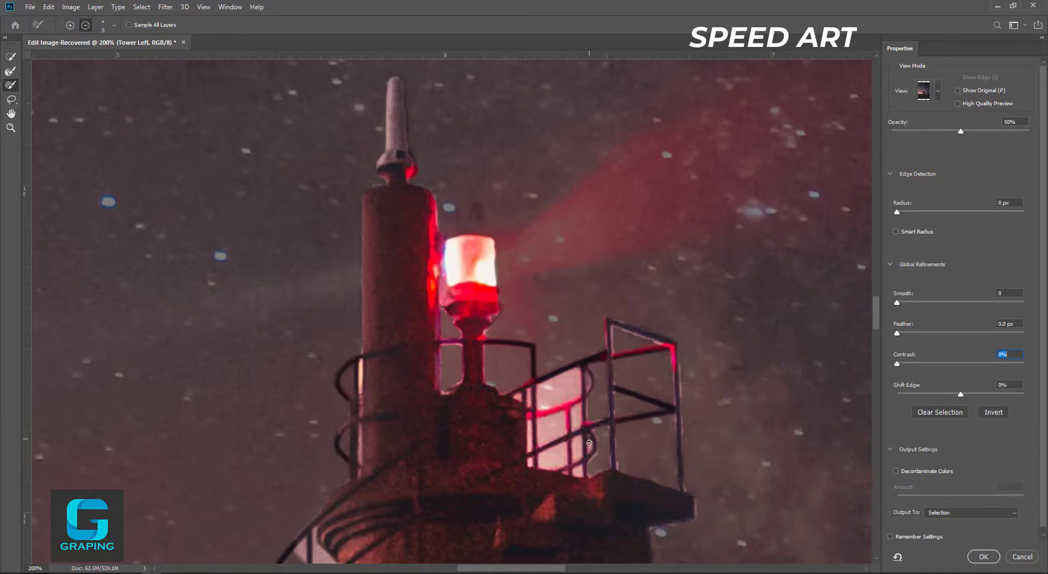
pyautogui.press(']')
pyautogui.moveTo(577, 371); pyautogui.dragTo(540, 403)
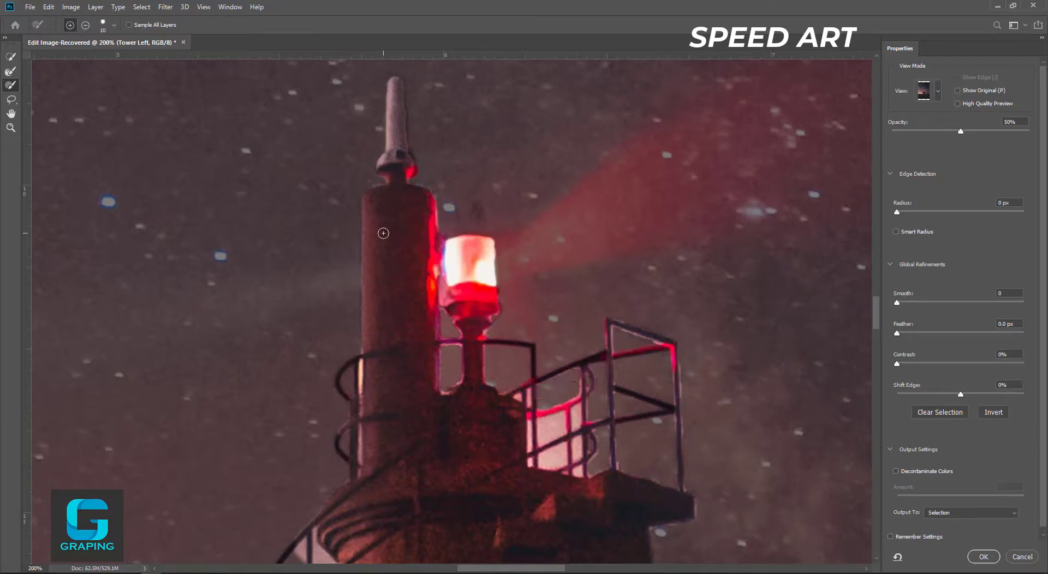
pyautogui.press('[')
pyautogui.press('[')
pyautogui.press('[')
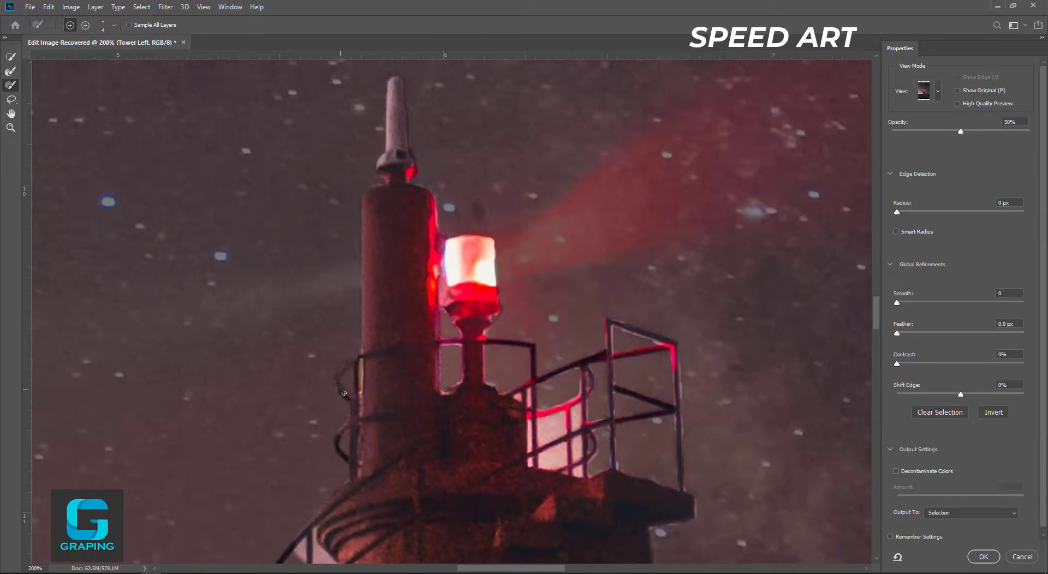
# Subtract the pink sky between the railing bars and tidy the cornice's left edge.
pyautogui.press('alt')
pyautogui.moveTo(575, 423)
pyautogui.mouseDown()
pyautogui.moveTo(548, 434)
pyautogui.moveTo(576, 442)
pyautogui.moveTo(571, 220)
pyautogui.mouseUp()
pyautogui.press(']')
pyautogui.press(']')
pyautogui.press(']')
pyautogui.press('[')
pyautogui.press('[')
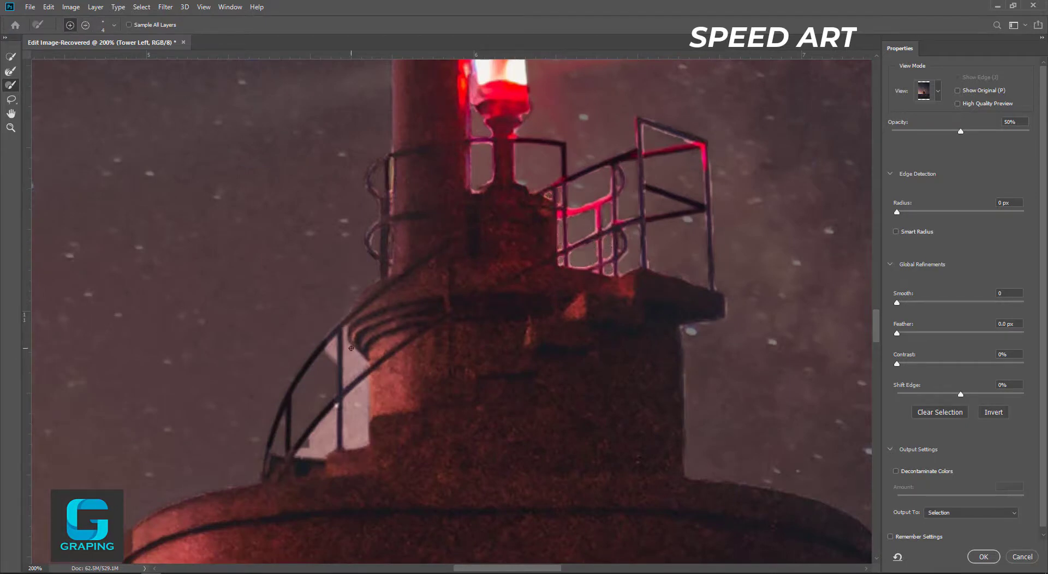
pyautogui.press(']')
pyautogui.press(']')
pyautogui.press(']')
pyautogui.press(']')
pyautogui.moveTo(351, 347)
pyautogui.mouseDown()
pyautogui.moveTo(326, 438)
pyautogui.moveTo(434, 160)
pyautogui.mouseUp()
pyautogui.press('[')
pyautogui.press('[')
pyautogui.press('[')
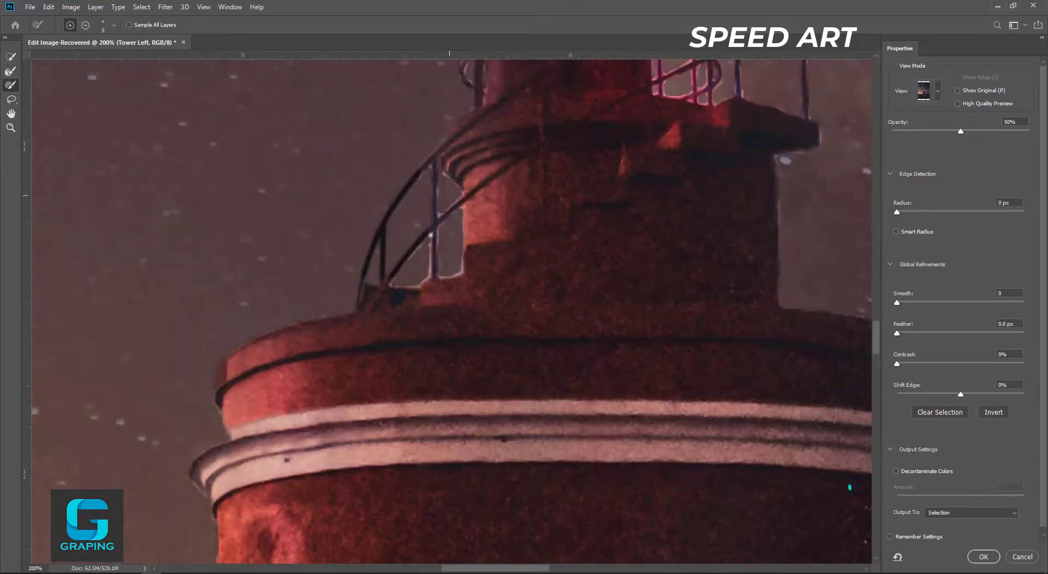
pyautogui.press(']')
pyautogui.press(']')
pyautogui.press(']')
pyautogui.moveTo(234, 306)
pyautogui.mouseDown()
pyautogui.moveTo(354, 199)
pyautogui.moveTo(335, 328)
pyautogui.mouseUp()
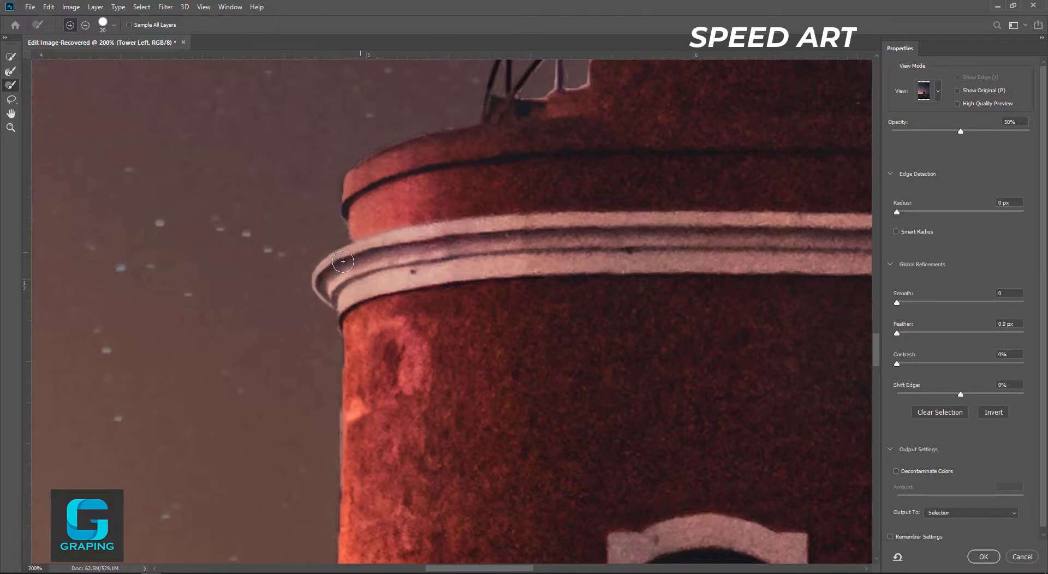
pyautogui.moveTo(355, 386); pyautogui.dragTo(362, 136)
pyautogui.moveTo(357, 451); pyautogui.dragTo(398, 269)
pyautogui.moveTo(408, 376); pyautogui.dragTo(447, 318)
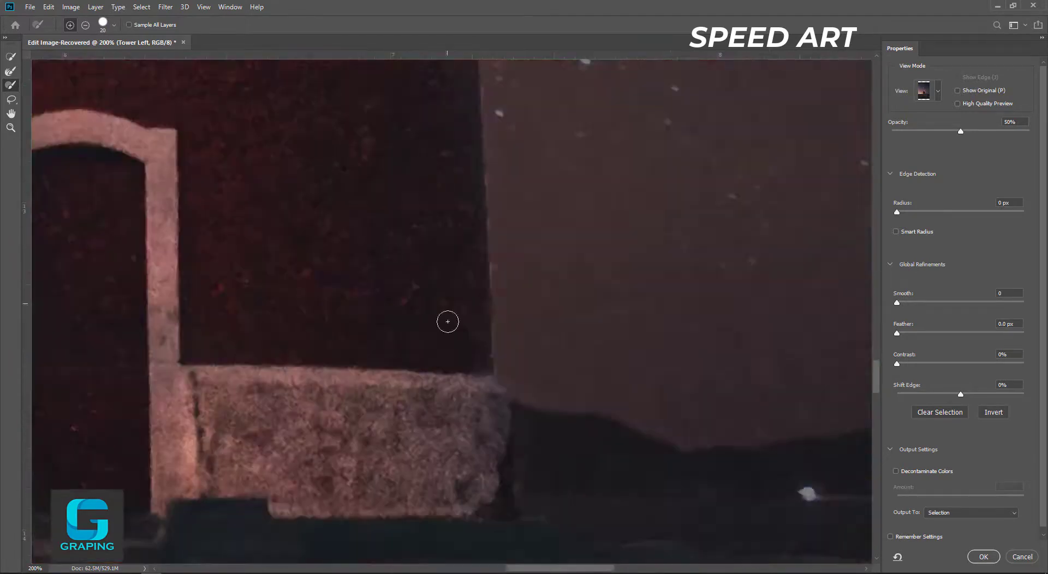
pyautogui.moveTo(498, 498); pyautogui.dragTo(630, 378)
# Output the refined lighthouse cutout as a new layer with layer mask.
pyautogui.scroll(-2, 629, 378)
pyautogui.scroll(-4, 502, 347)
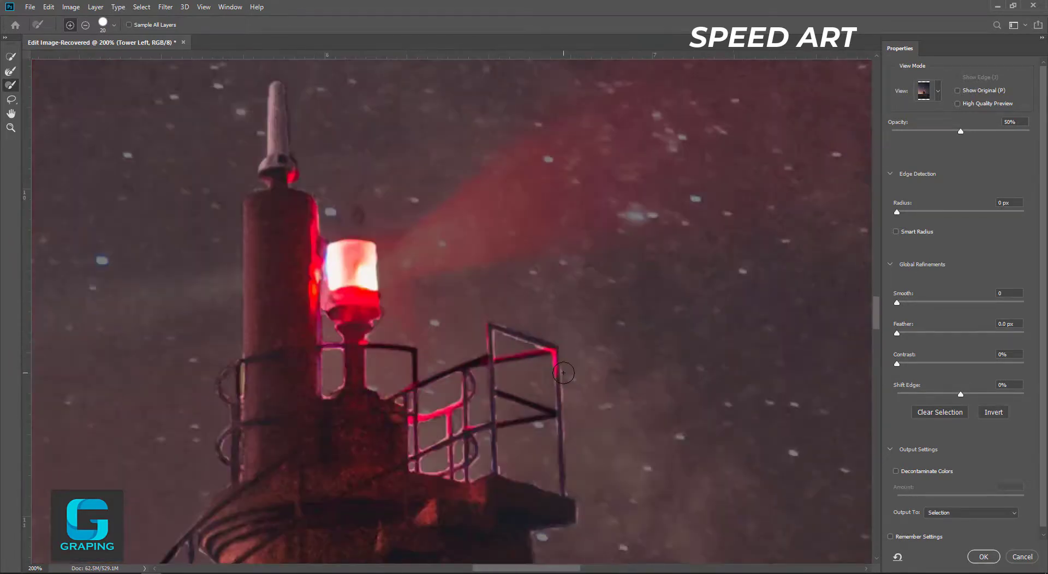
pyautogui.scroll(-3, 312, 138)
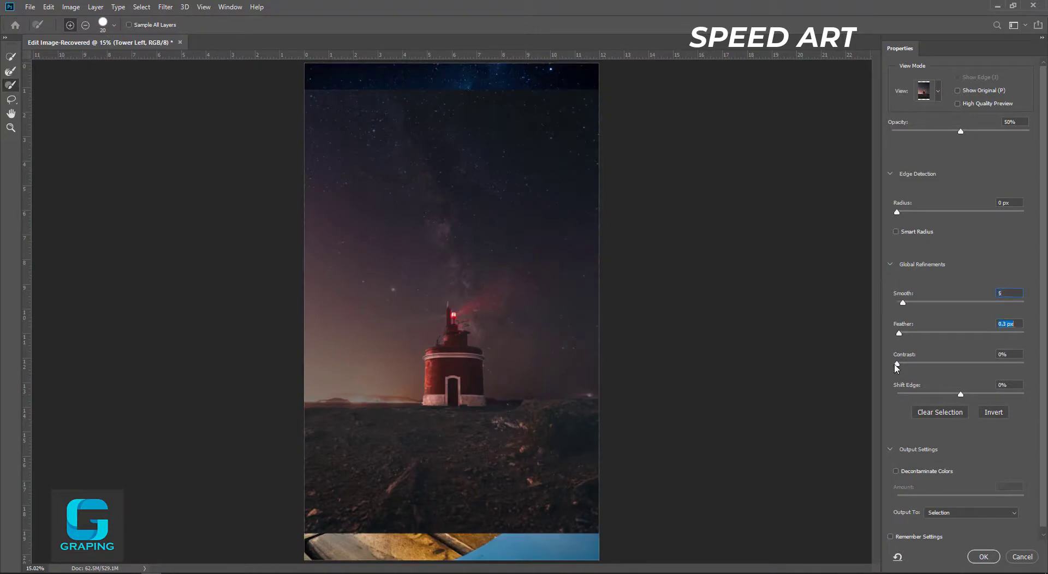
pyautogui.click(972, 513)
pyautogui.click(960, 537)
pyautogui.click(983, 556)
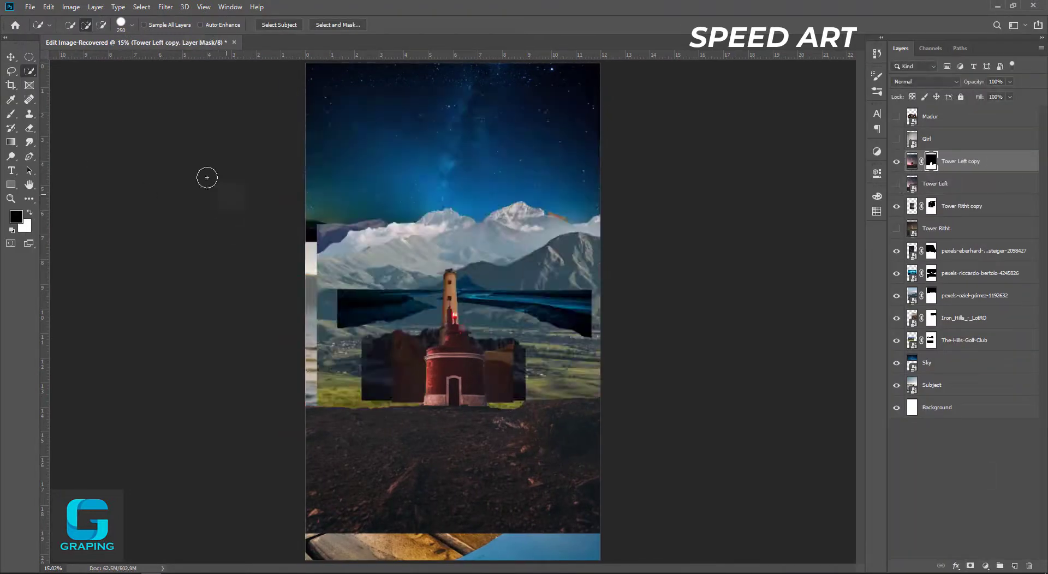
# Show and activate the Girl layer and run Select Subject on the seated woman.
pyautogui.click(896, 138)
pyautogui.click(960, 139)
pyautogui.press('x')
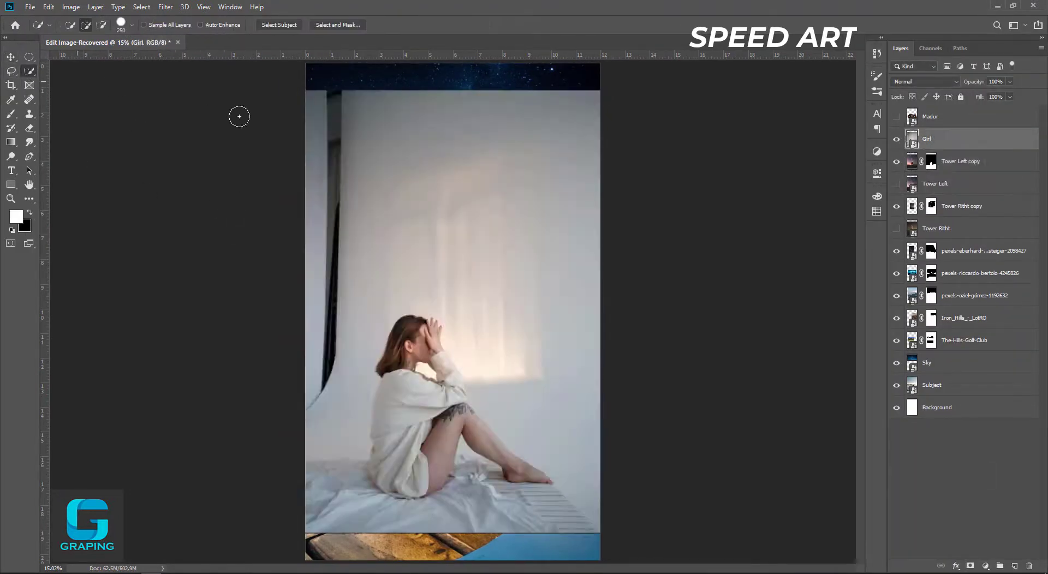
pyautogui.click(350, 267)
pyautogui.click(279, 24)
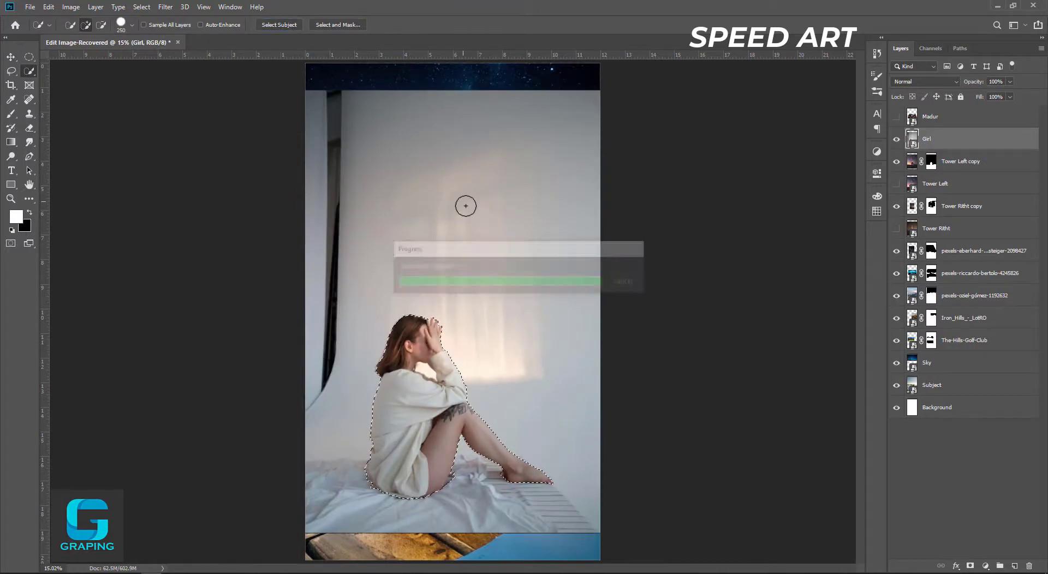
# Tighten the selection between the girl's fingers with the Quick Selection brush.
pyautogui.hotkey('ctrl', '+')
pyautogui.hotkey('ctrl', '+')
pyautogui.hotkey('ctrl', '+')
pyautogui.hotkey('ctrl', '+')
pyautogui.hotkey('ctrl', '+')
pyautogui.hotkey('ctrl', '+')
pyautogui.press('[')
pyautogui.press('[')
pyautogui.press('[')
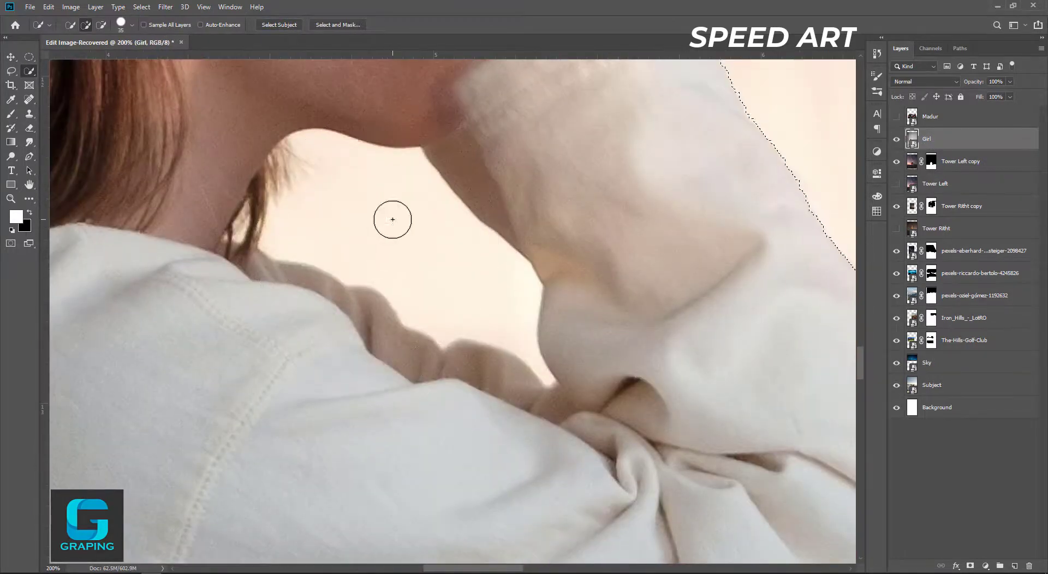
pyautogui.scroll(10, 470, 299)
pyautogui.hscroll(2, 511, 176)
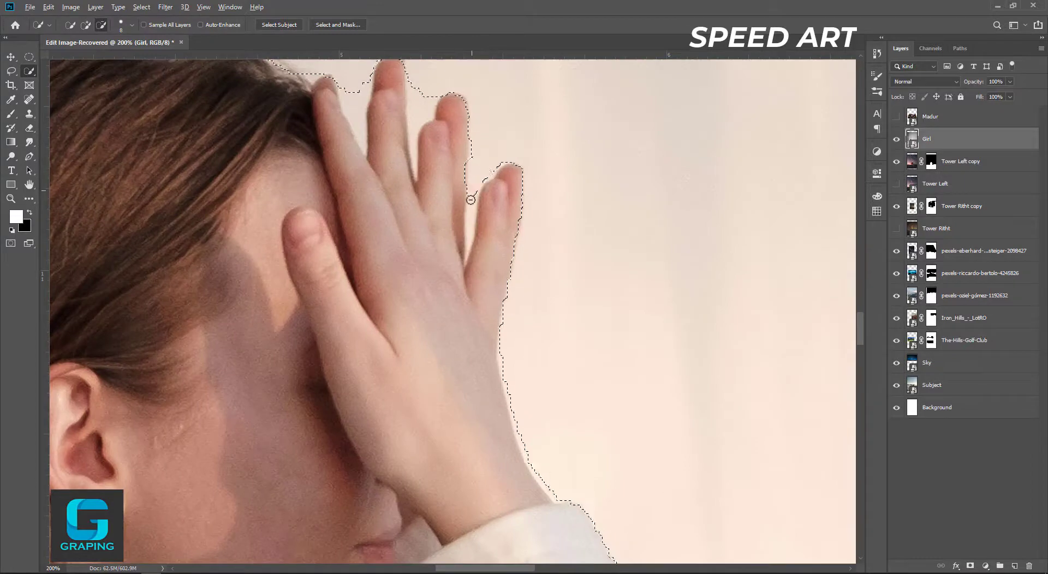
pyautogui.moveTo(470, 199); pyautogui.dragTo(476, 226)
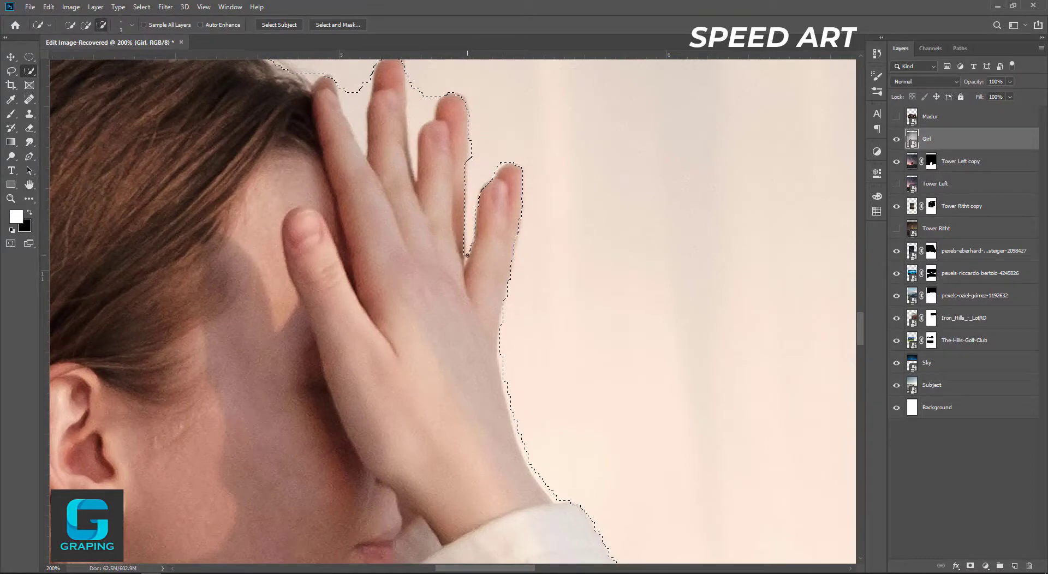
pyautogui.scroll(4, 467, 255)
pyautogui.moveTo(458, 208); pyautogui.dragTo(462, 229)
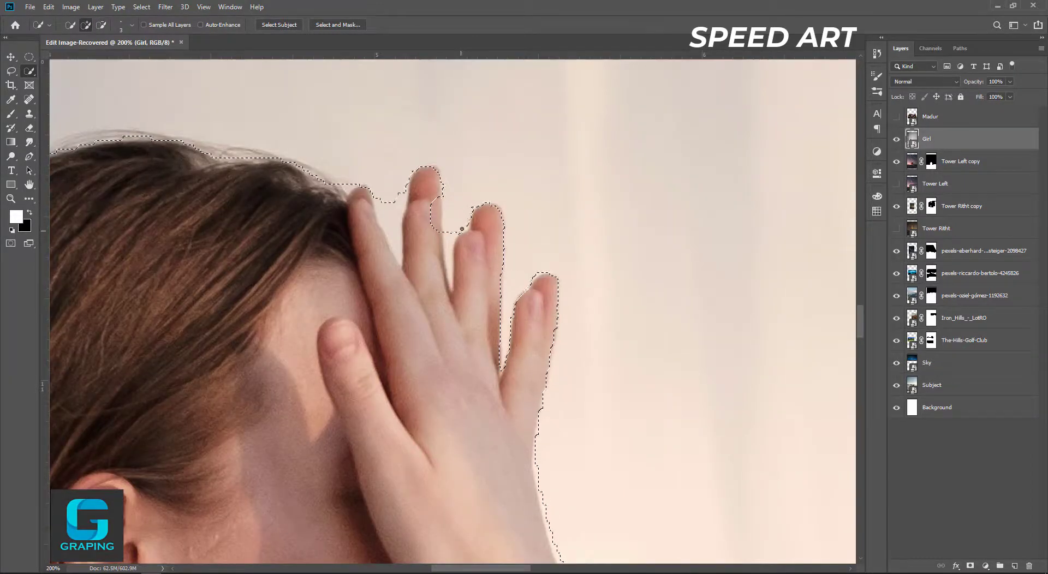
pyautogui.scroll(-2, 445, 227)
pyautogui.scroll(-3, 545, 273)
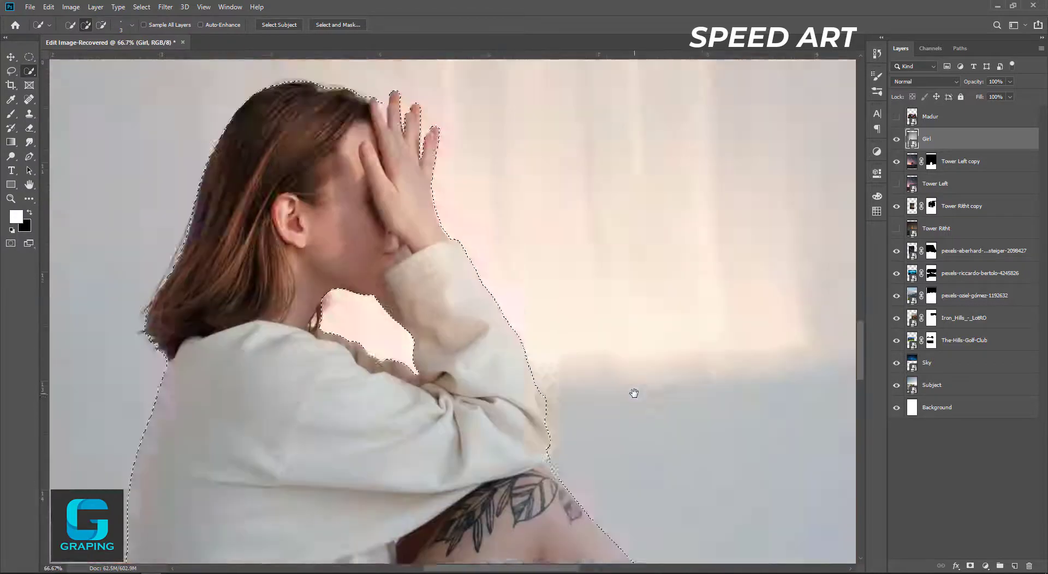
pyautogui.scroll(2, 574, 233)
# Trim the selection along her leg and dress hem in subtract mode with a larger brush.
pyautogui.press('alt')
pyautogui.press(']')
pyautogui.press(']')
pyautogui.press(']')
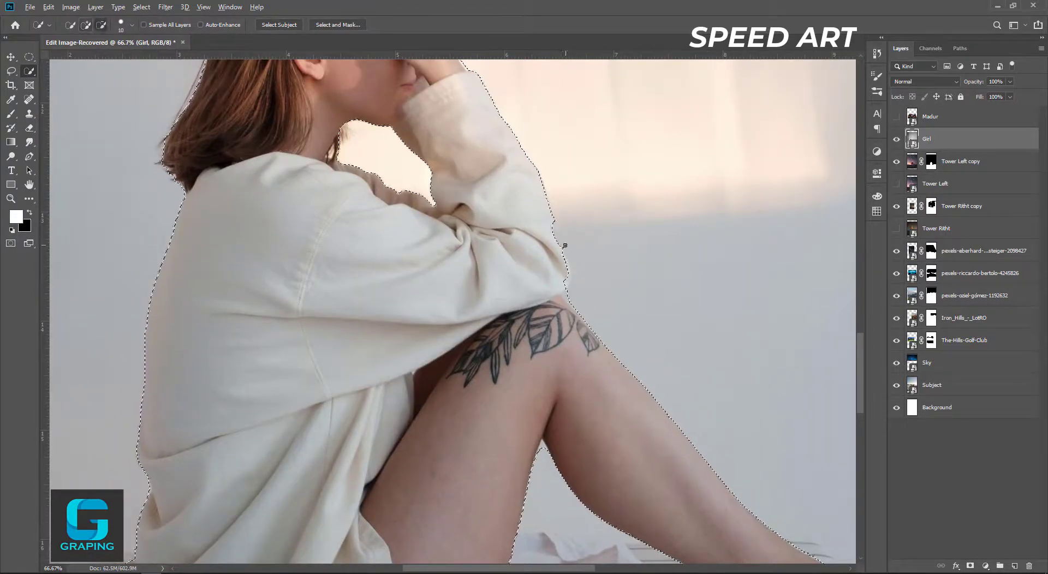
pyautogui.scroll(-5, 600, 267)
pyautogui.hscroll(3, 600, 268)
pyautogui.press(']')
pyautogui.press(']')
pyautogui.press(']')
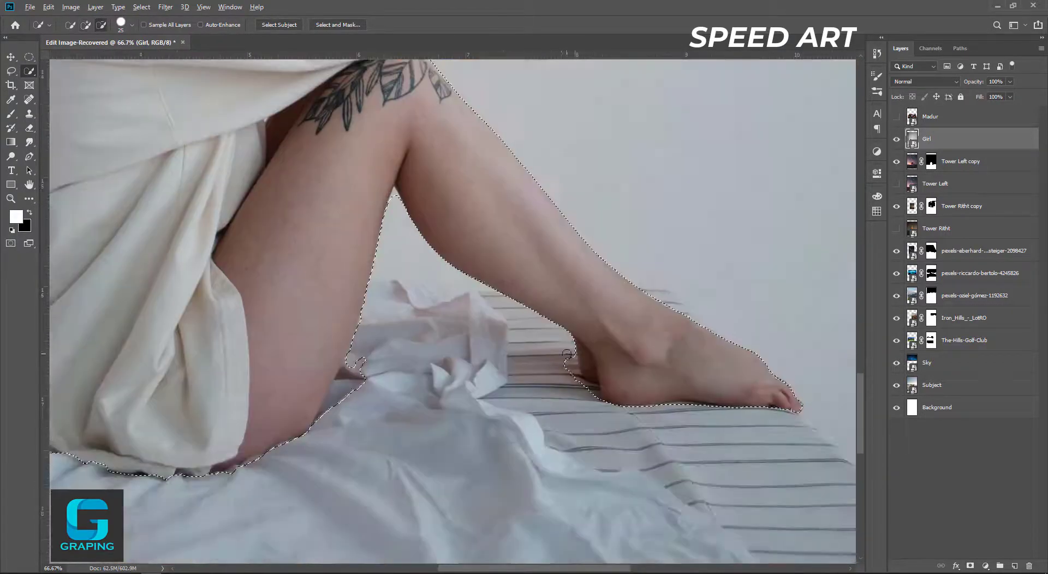
pyautogui.scroll(-2, 772, 368)
pyautogui.scroll(-3, 654, 328)
pyautogui.hscroll(-4, 549, 252)
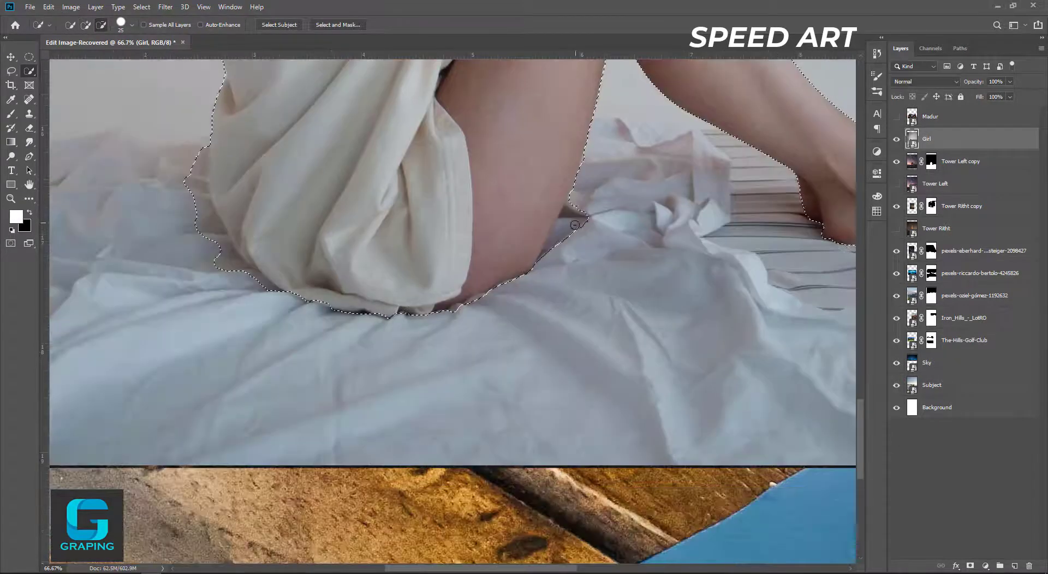
pyautogui.moveTo(549, 252)
pyautogui.mouseDown()
pyautogui.moveTo(524, 273)
pyautogui.moveTo(218, 254)
pyautogui.mouseUp()
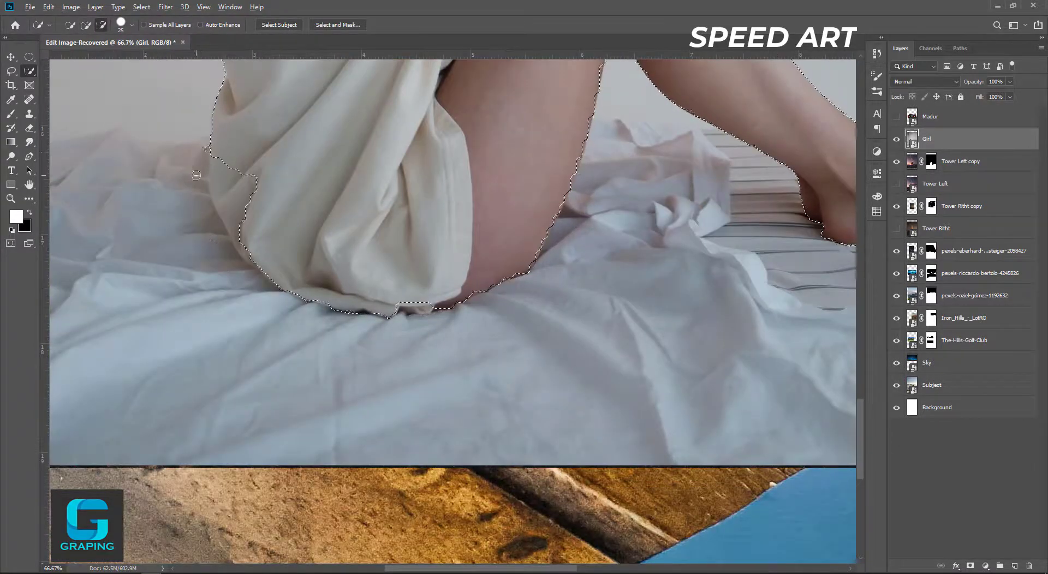
pyautogui.scroll(4, 382, 300)
pyautogui.hscroll(-5, 495, 401)
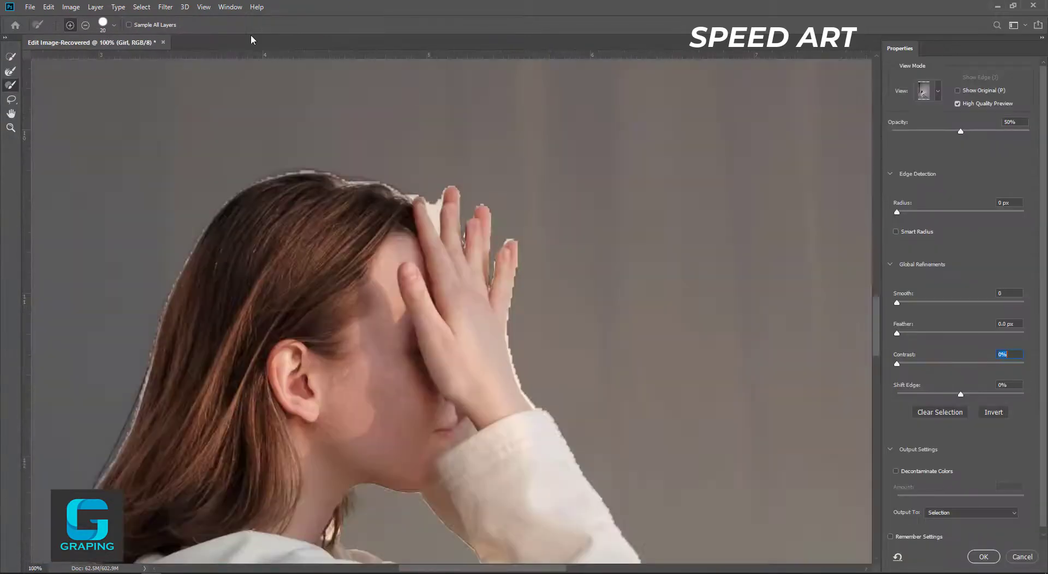
# Lower the Select and Mask overlay opacity to 25% and set edge radius to 1 px.
pyautogui.moveTo(962, 132); pyautogui.dragTo(947, 131)
pyautogui.moveTo(897, 212); pyautogui.dragTo(901, 212)
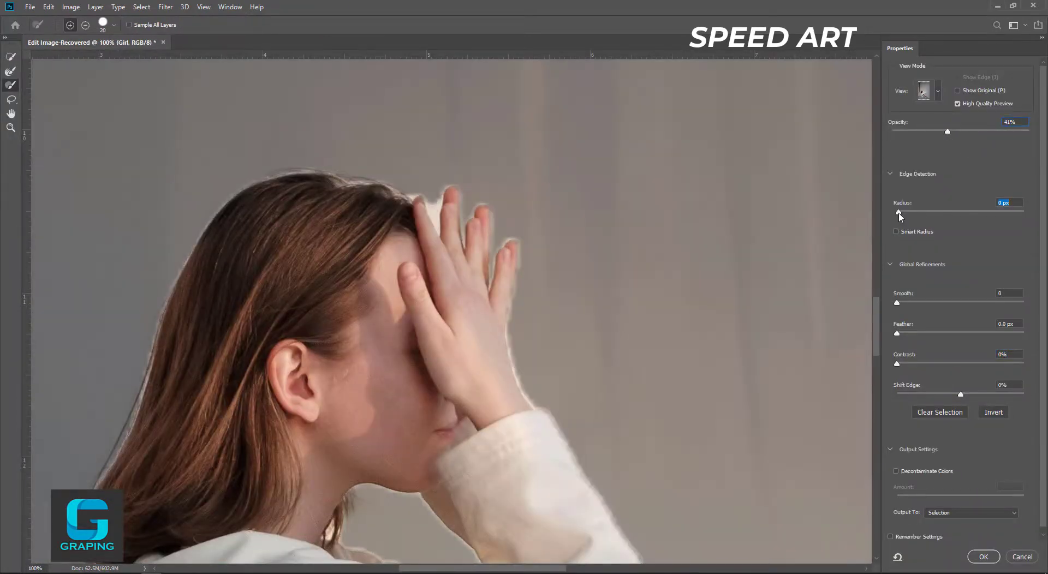
pyautogui.click(10, 100)
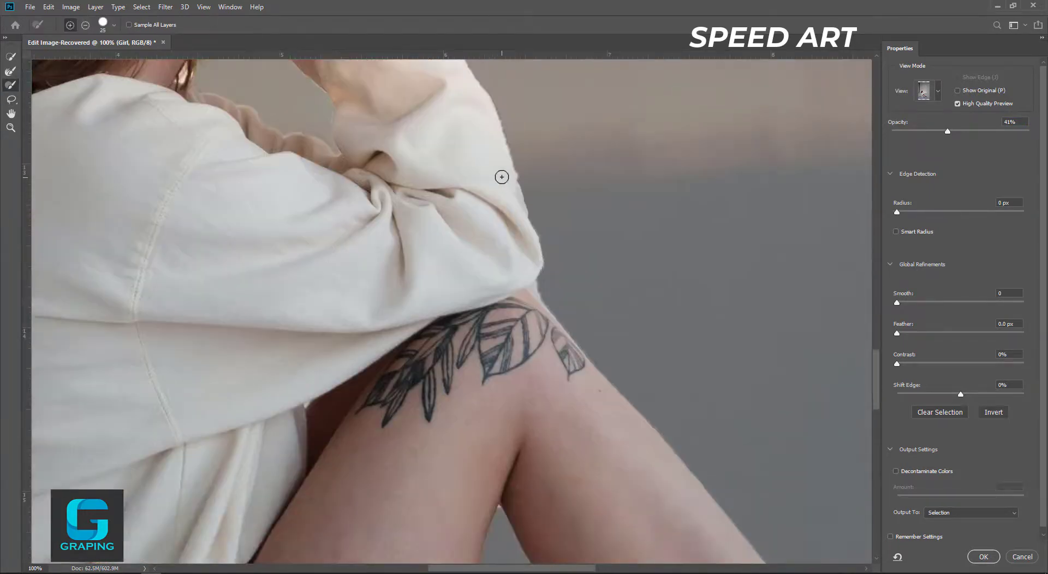
pyautogui.moveTo(948, 132); pyautogui.dragTo(927, 132)
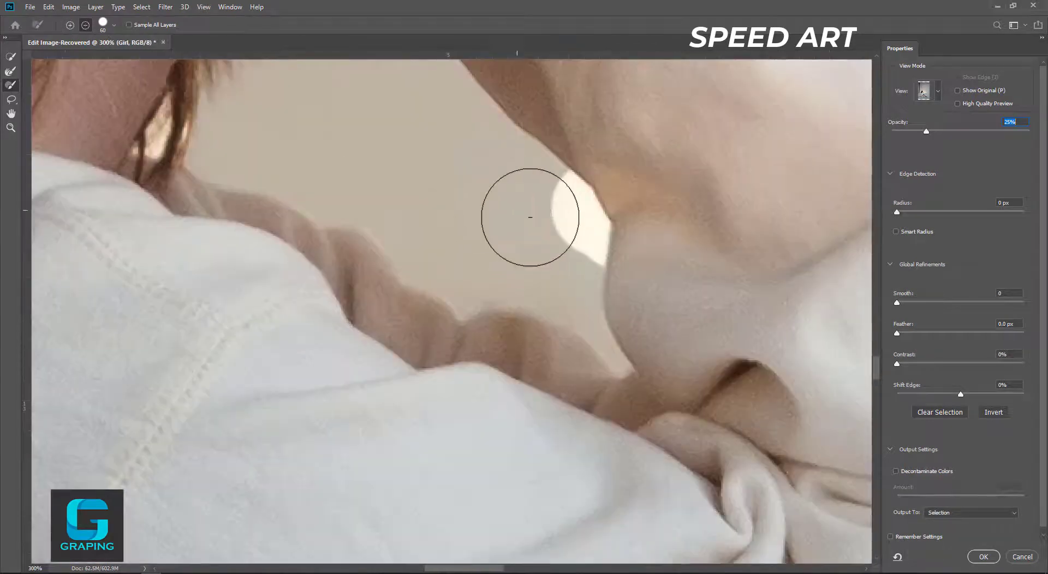
# Erase the bright shoulder halo and set output to New Layer with Layer Mask.
pyautogui.moveTo(564, 187); pyautogui.dragTo(593, 249)
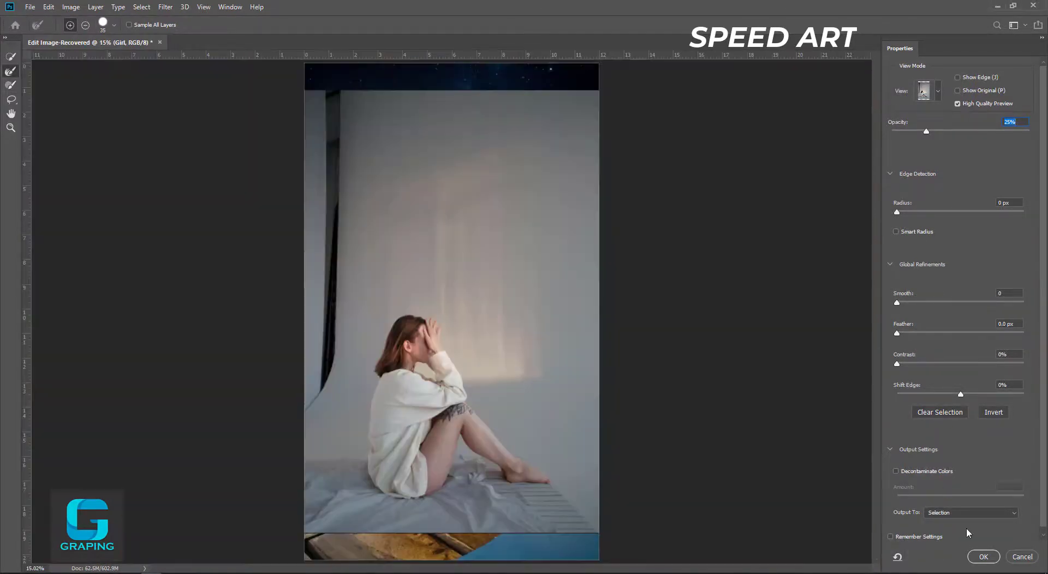
pyautogui.click(955, 515)
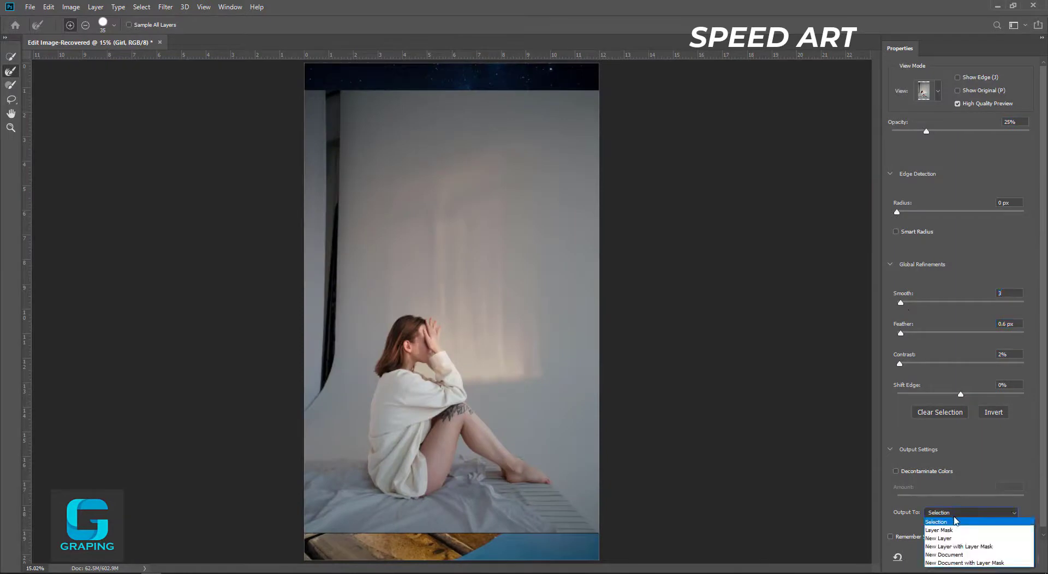
pyautogui.click(963, 541)
# Create the masked Girl copy layer and make the carpet layer visible.
pyautogui.click(981, 557)
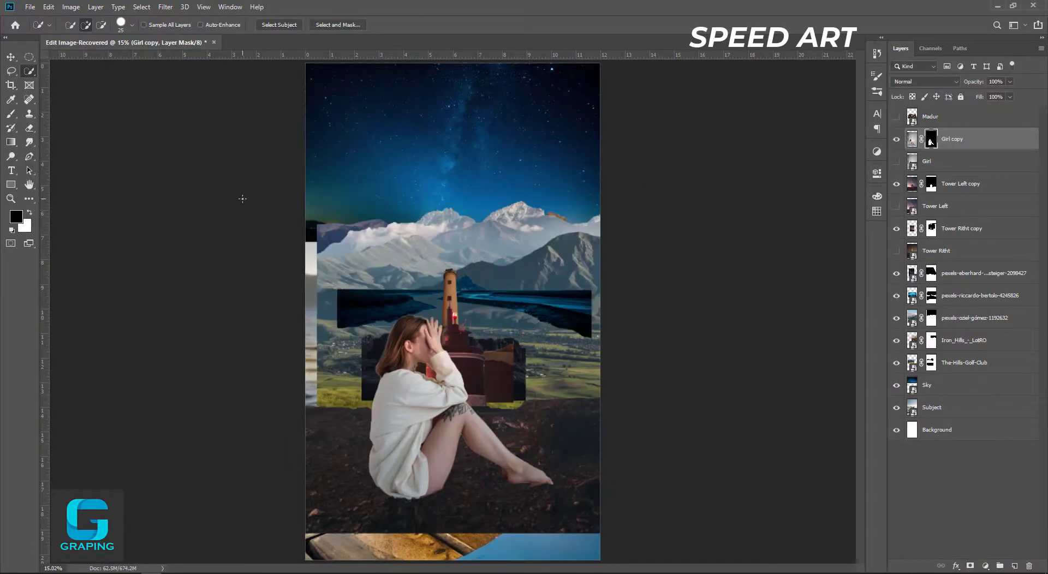
pyautogui.hotkey('ctrl', '+')
pyautogui.hotkey('ctrl', '+')
pyautogui.hotkey('ctrl', '+')
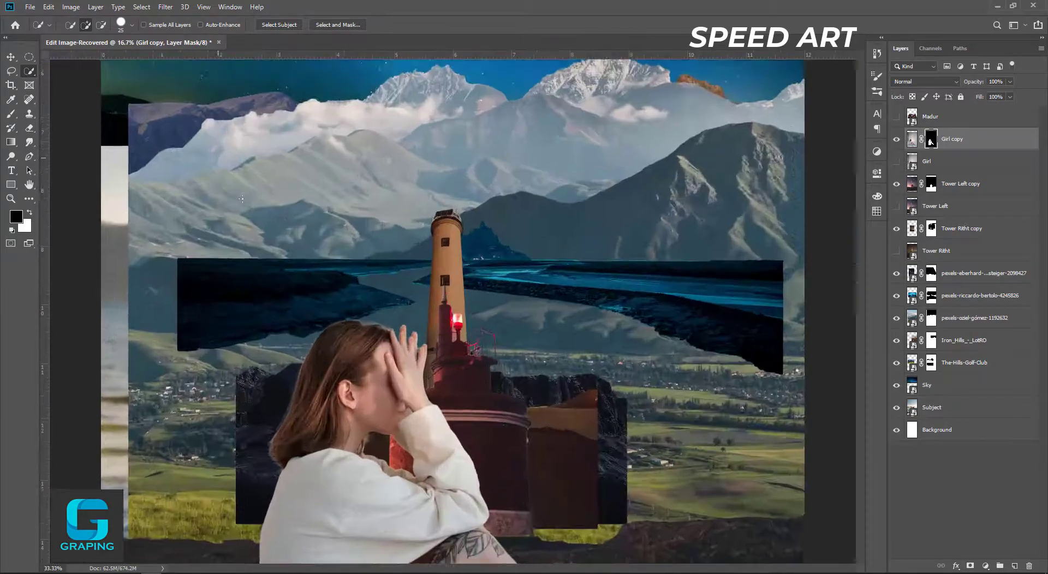
pyautogui.hotkey('ctrl', '+')
pyautogui.hotkey('ctrl', '+')
pyautogui.scroll(-4, 557, 241)
pyautogui.scroll(-4, 628, 273)
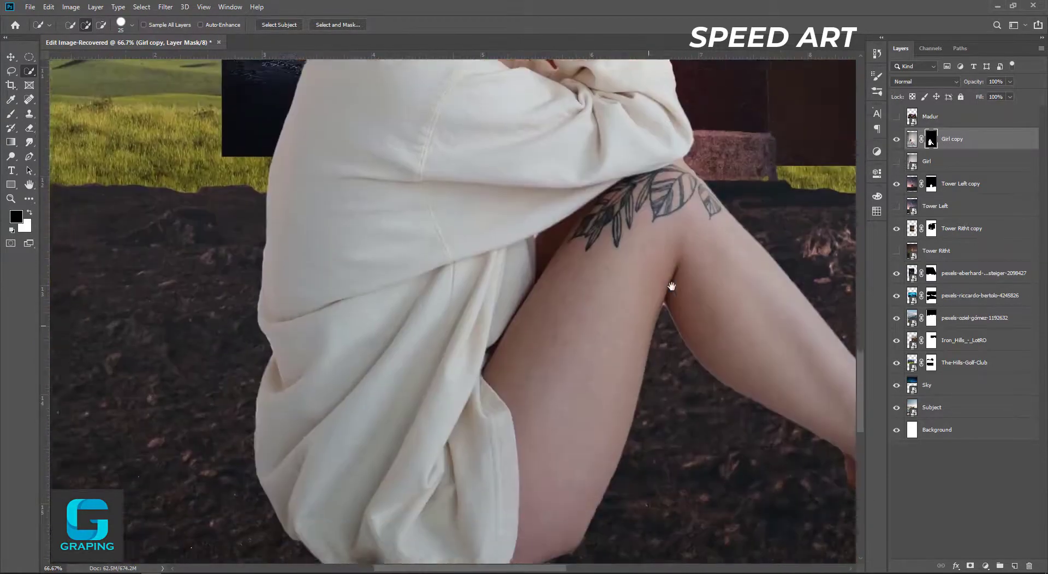
pyautogui.scroll(-3, 663, 243)
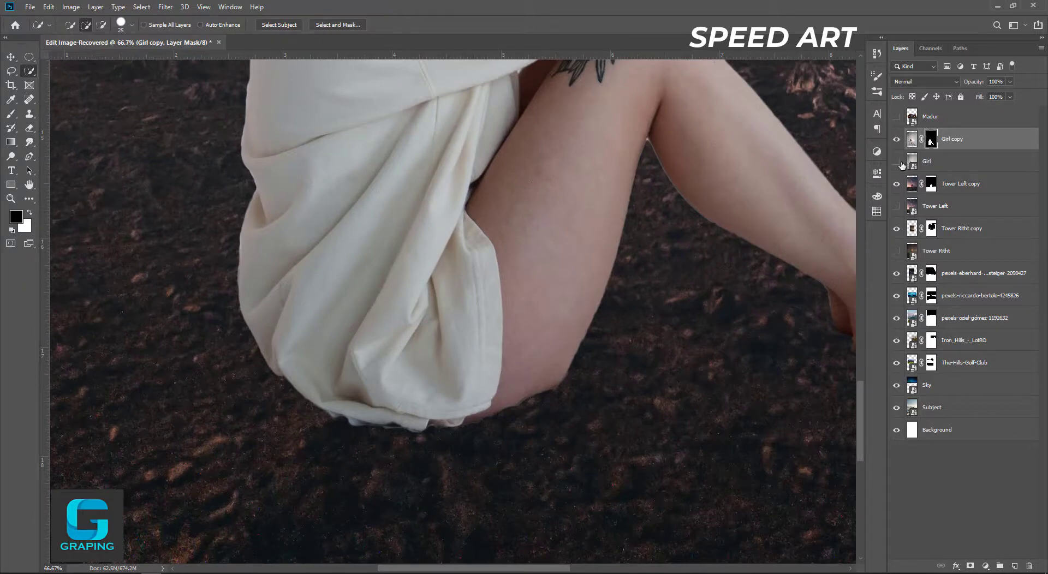
pyautogui.click(896, 116)
pyautogui.hotkey('ctrl', '0')
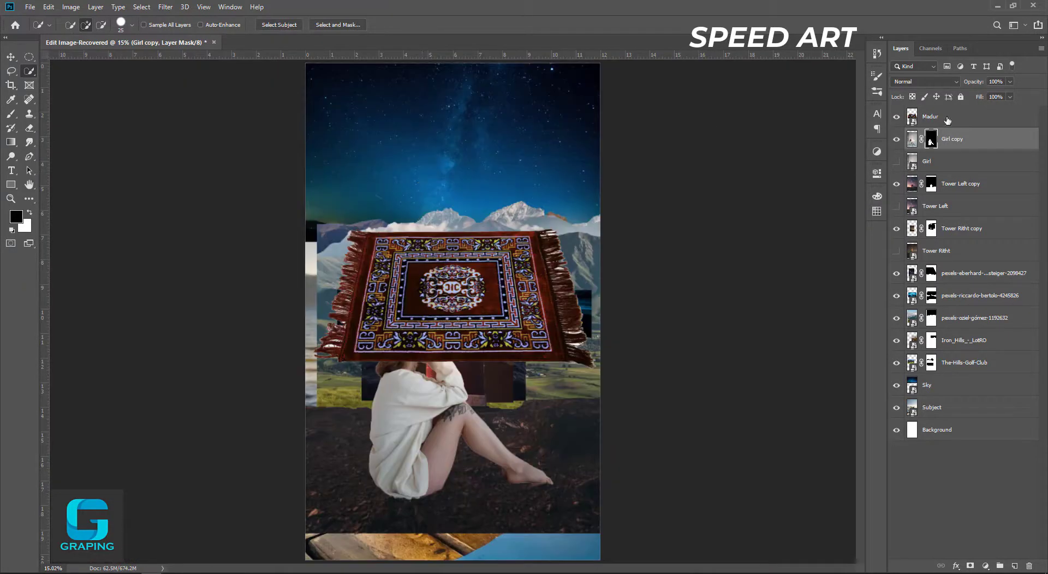
# Move Girl copy above the carpet and shrink it into the lower-right corner.
pyautogui.moveTo(952, 139); pyautogui.dragTo(952, 112)
pyautogui.hotkey('ctrl', 't')
pyautogui.moveTo(306, 64); pyautogui.dragTo(451, 415)
# Rotate, move and warp the carpet so it curves under the seated girl.
pyautogui.press('Return')
pyautogui.click(929, 138)
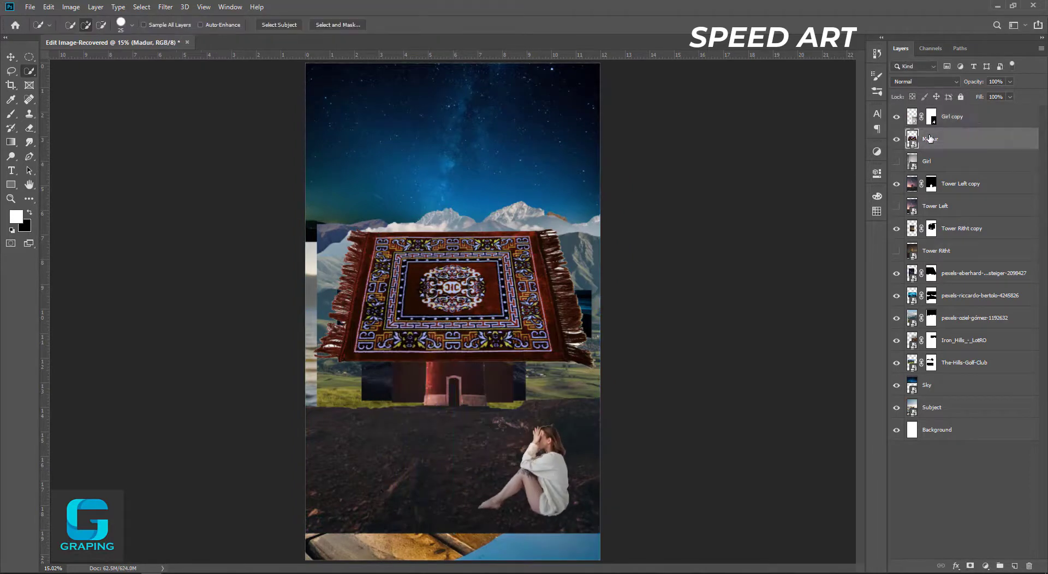
pyautogui.hotkey('ctrl', 't')
pyautogui.moveTo(611, 234); pyautogui.dragTo(703, 221)
pyautogui.moveTo(453, 294); pyautogui.dragTo(502, 480)
pyautogui.moveTo(643, 350); pyautogui.dragTo(677, 404)
pyautogui.moveTo(491, 436); pyautogui.dragTo(502, 500)
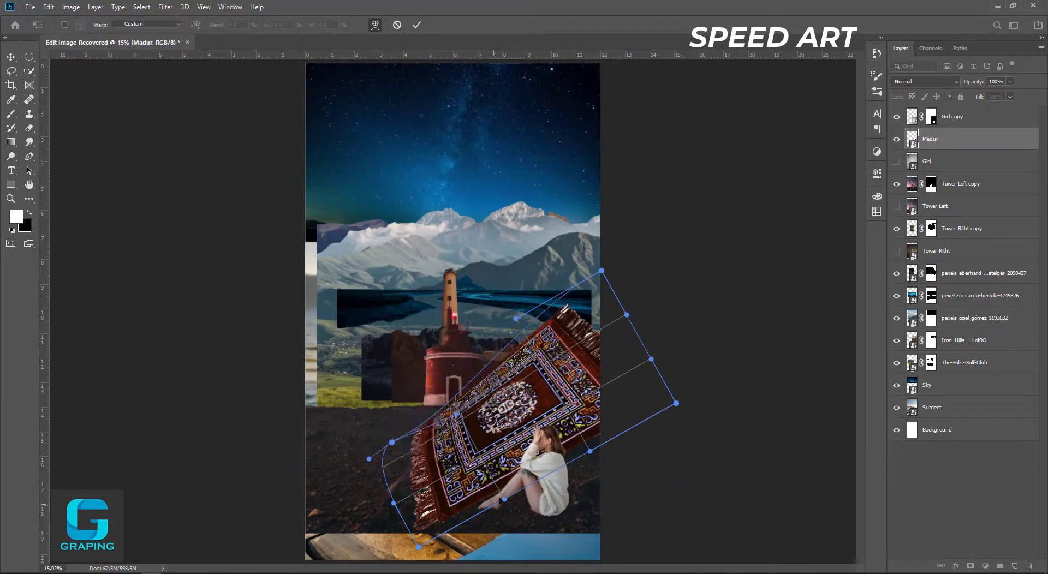
pyautogui.moveTo(676, 403); pyautogui.dragTo(691, 459)
pyautogui.moveTo(600, 270); pyautogui.dragTo(585, 388)
pyautogui.moveTo(491, 464); pyautogui.dragTo(508, 480)
pyautogui.moveTo(414, 469)
pyautogui.mouseDown()
pyautogui.moveTo(396, 444)
pyautogui.moveTo(404, 491)
pyautogui.moveTo(421, 461)
pyautogui.mouseUp()
pyautogui.press('Return')
# Shrink the Tower Left copy and ready a soft black brush on its layer mask.
pyautogui.keyDown('ctrl'); pyautogui.click(468, 366); pyautogui.keyUp('ctrl')
pyautogui.hotkey('ctrl', 't')
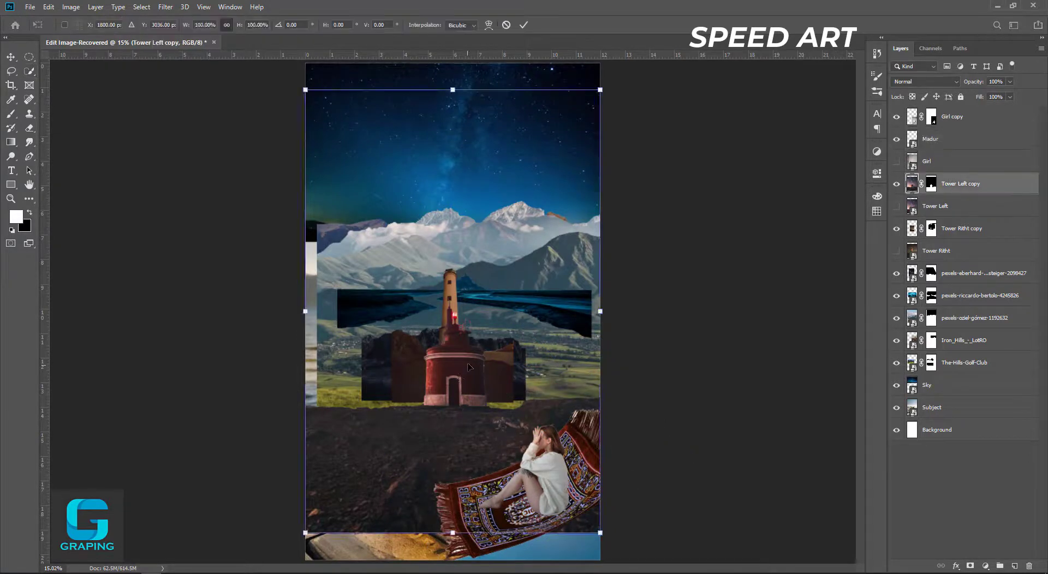
pyautogui.moveTo(599, 533); pyautogui.dragTo(518, 409)
pyautogui.press('Return')
pyautogui.click(931, 184)
pyautogui.press('x')
pyautogui.press('b')
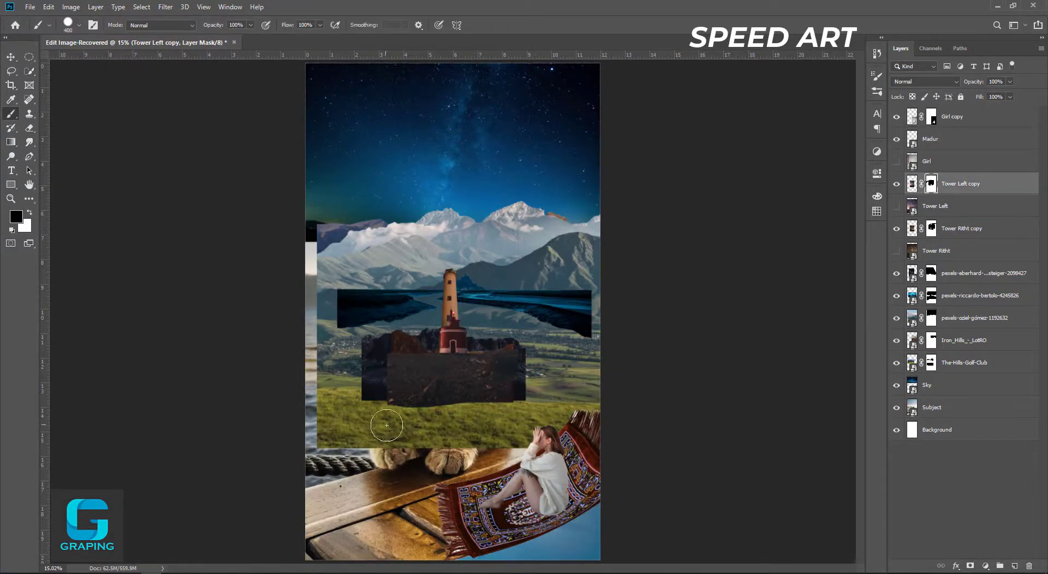
pyautogui.hotkey('shift', '[')
# Stack Tower Ritht copy above Tower Left copy, raise it about 228 px, and blend its base.
pyautogui.click(960, 228)
pyautogui.moveTo(960, 228); pyautogui.dragTo(960, 180)
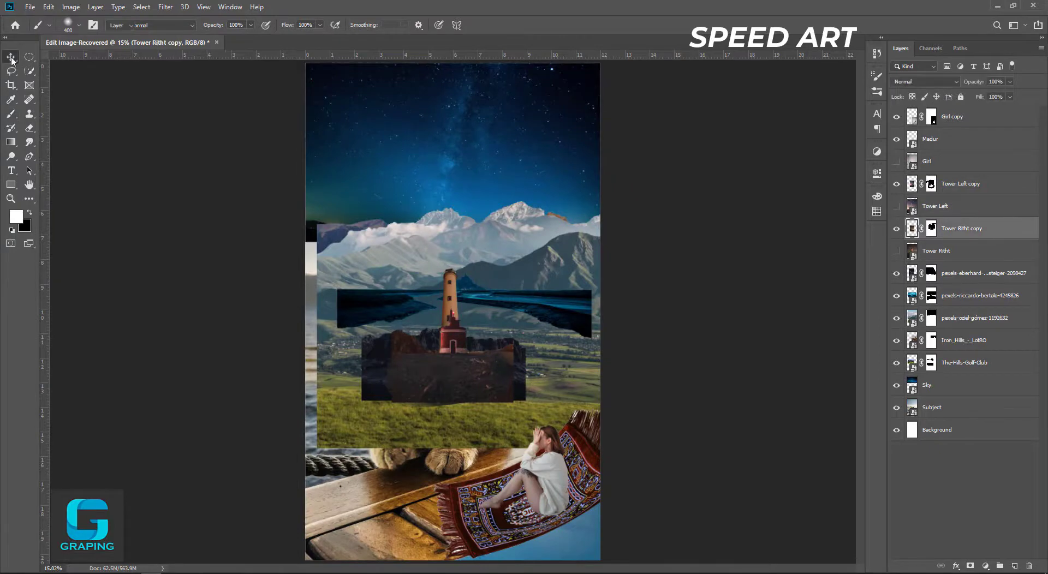
pyautogui.moveTo(455, 361); pyautogui.dragTo(470, 236)
pyautogui.moveTo(410, 212); pyautogui.dragTo(540, 273)
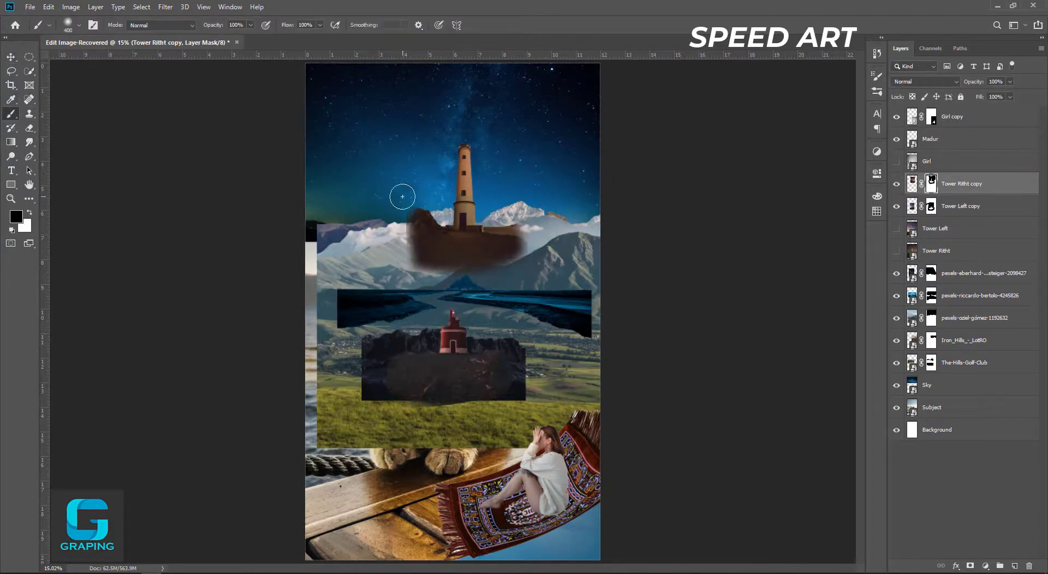
# Place the tan lighthouse on the left horizon and the red one on the right, softening its edges.
pyautogui.press('v')
pyautogui.moveTo(464, 180); pyautogui.dragTo(355, 199)
pyautogui.click(961, 205)
pyautogui.moveTo(453, 338); pyautogui.dragTo(541, 208)
pyautogui.press('b')
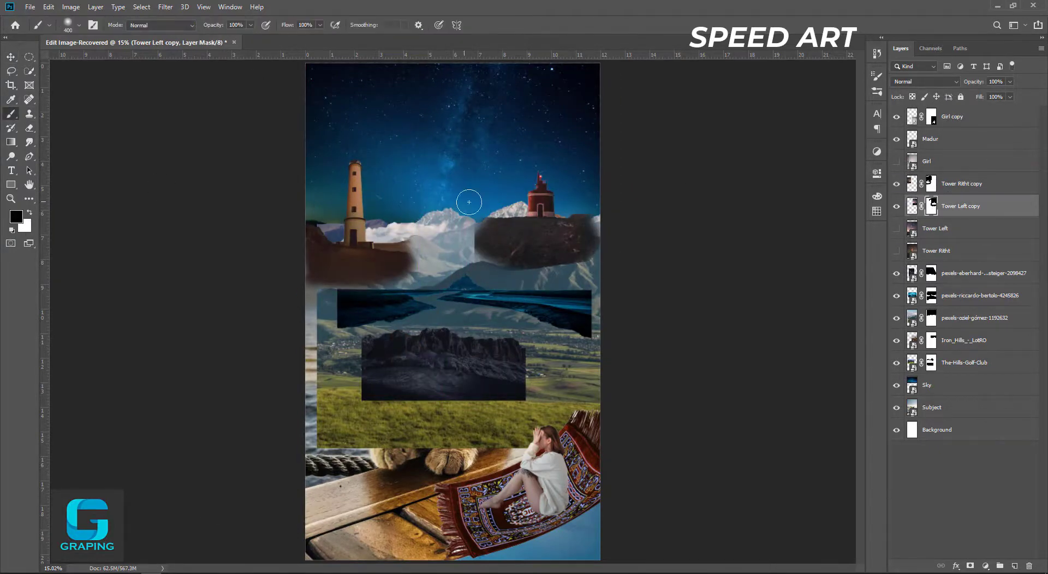
pyautogui.moveTo(468, 202); pyautogui.dragTo(535, 278)
# Move the original Tower Left and Tower Ritht layers below Subject, then drag the Subject layer.
pyautogui.press('v')
pyautogui.click(934, 228)
pyautogui.keyDown('shift'); pyautogui.click(936, 250); pyautogui.keyUp('shift')
pyautogui.moveTo(936, 250); pyautogui.dragTo(935, 418)
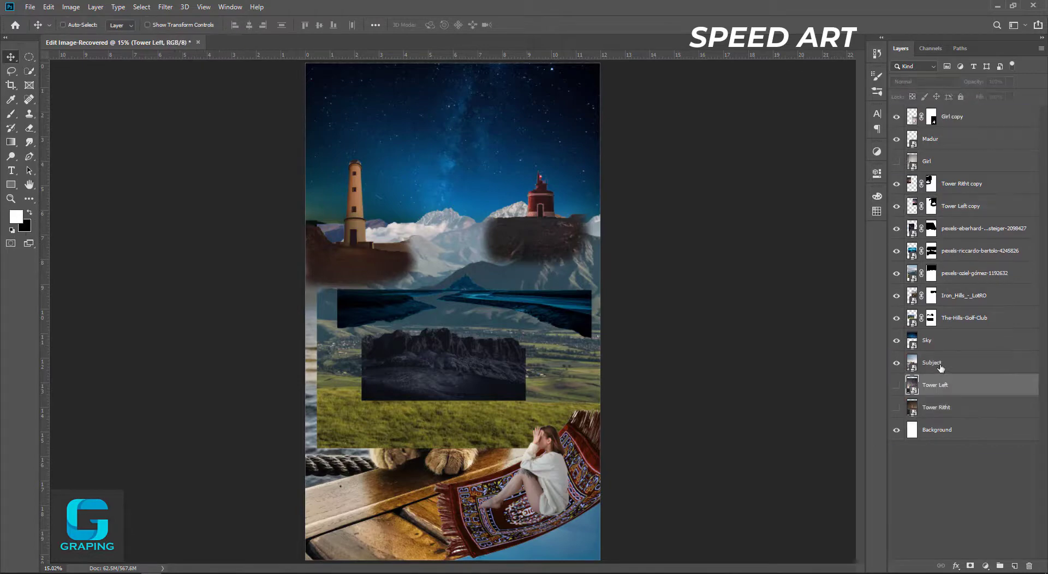
pyautogui.click(931, 362)
pyautogui.moveTo(411, 367); pyautogui.dragTo(427, 290)
# Transform the eberhard hills photo and align the riccardo hills photo with it.
pyautogui.click(960, 228)
pyautogui.hotkey('ctrl', 't')
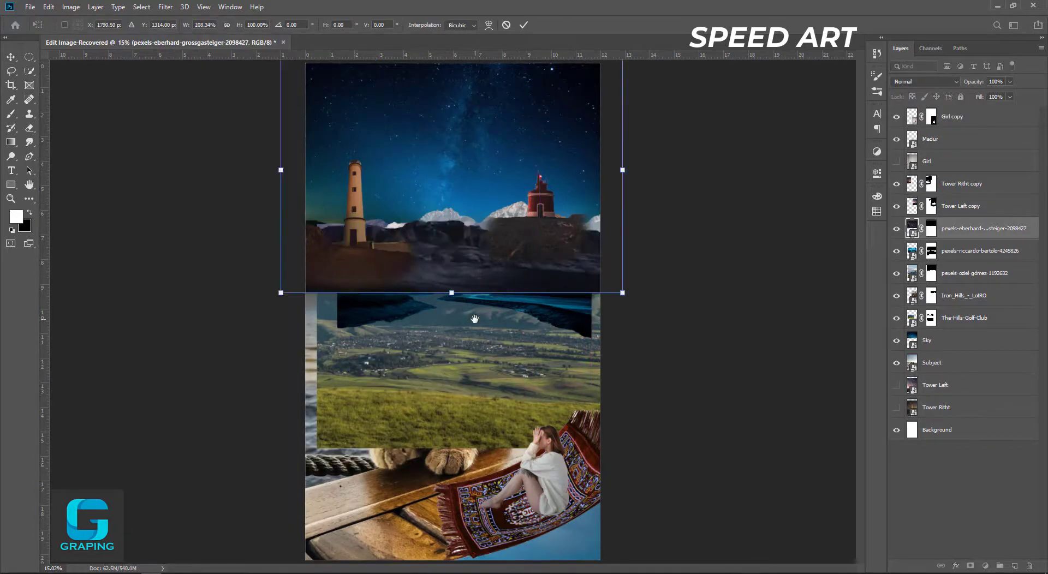
pyautogui.hotkey('ctrl', '-')
pyautogui.hotkey('ctrl', '-')
pyautogui.press('Return')
pyautogui.hotkey('ctrl', '+')
pyautogui.moveTo(960, 250); pyautogui.dragTo(961, 224)
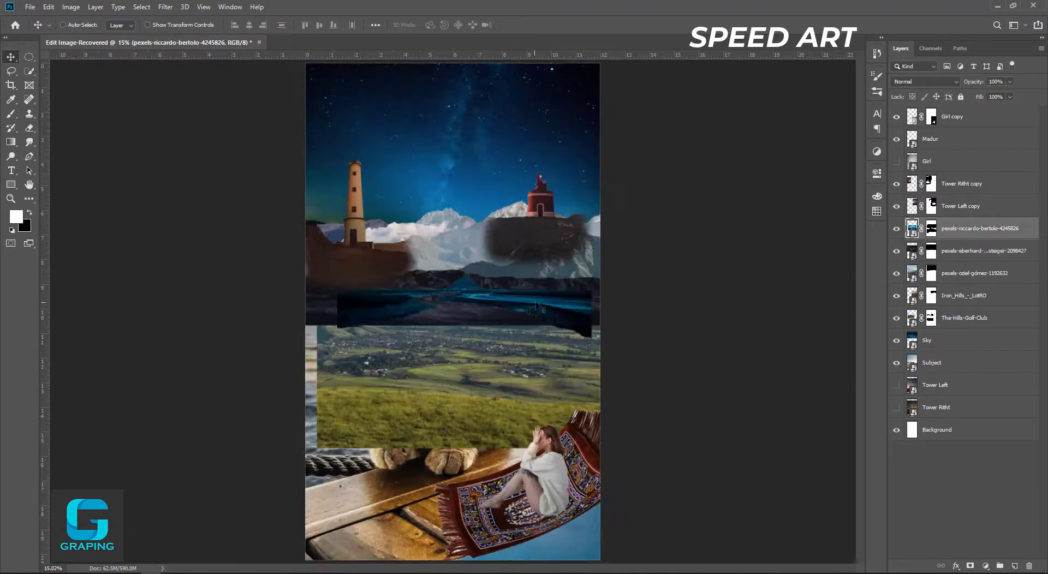
pyautogui.moveTo(540, 294); pyautogui.dragTo(540, 282)
# Shrink the oziel hills photo into a strip between the lighthouses and mask part of the water.
pyautogui.click(974, 273)
pyautogui.moveTo(974, 273); pyautogui.dragTo(974, 183)
pyautogui.hotkey('ctrl', 't')
pyautogui.moveTo(607, 231); pyautogui.dragTo(515, 227)
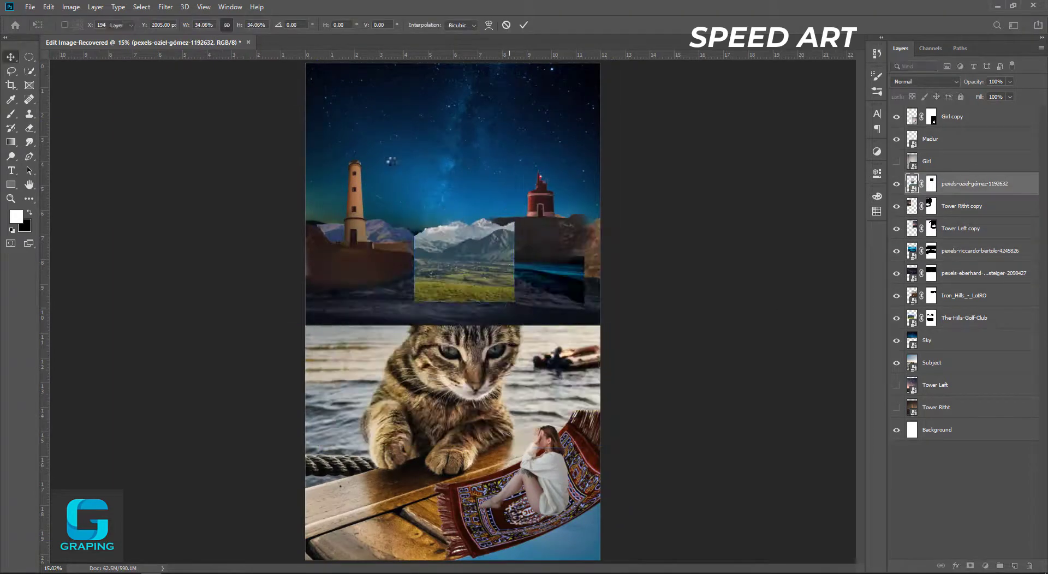
pyautogui.moveTo(440, 229); pyautogui.dragTo(440, 158)
pyautogui.press('Escape')
pyautogui.press('b')
pyautogui.press('x')
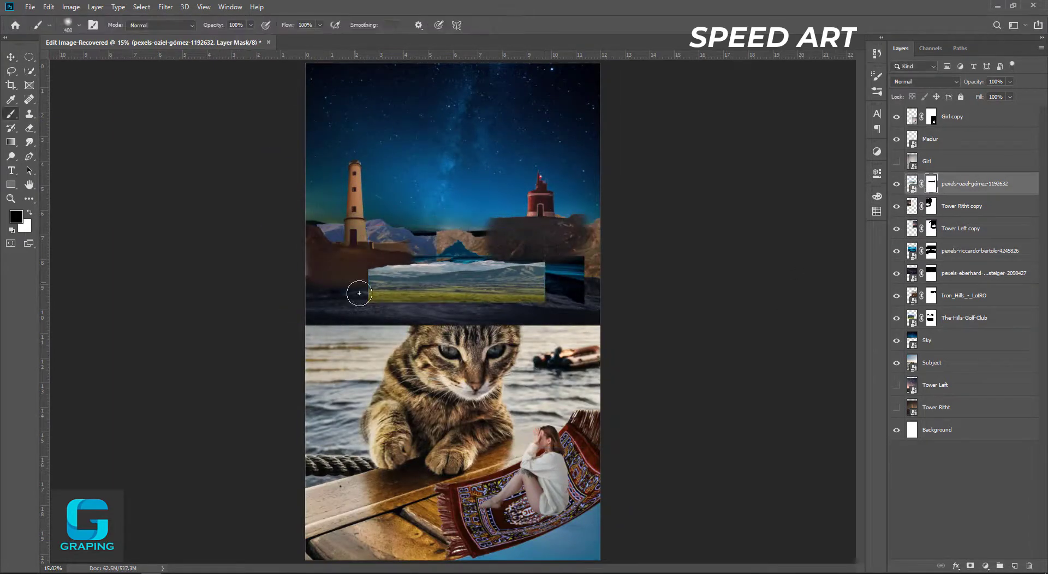
pyautogui.moveTo(496, 262); pyautogui.dragTo(396, 261)
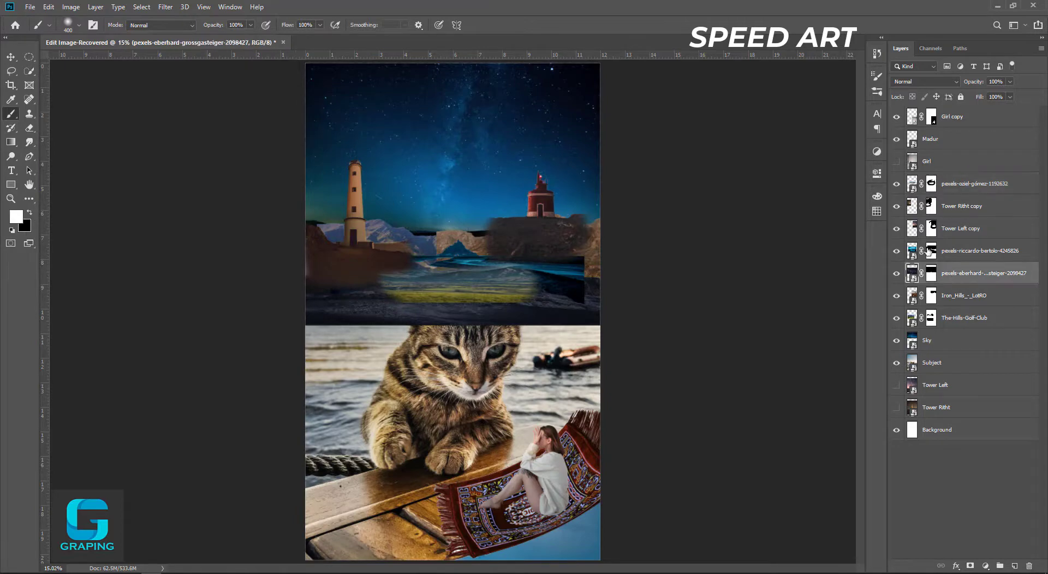
# Move Iron_Hills above the oziel layer and nudge the red lighthouse slightly right and down.
pyautogui.moveTo(1002, 295); pyautogui.dragTo(961, 174)
pyautogui.click(949, 251)
pyautogui.press('v')
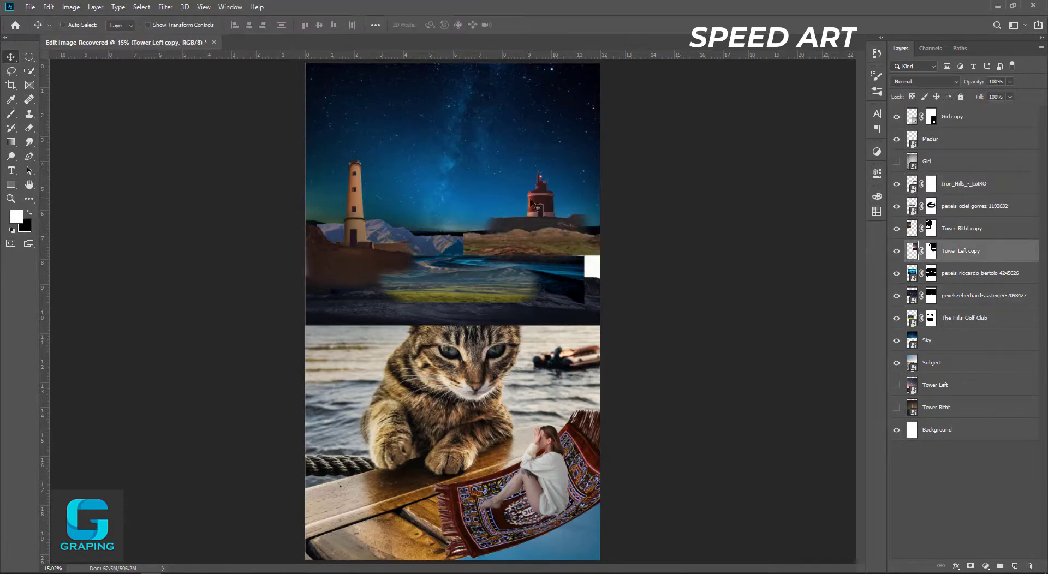
pyautogui.moveTo(577, 226); pyautogui.dragTo(588, 237)
# Group the eberhard and The-Hills-Golf-Club layers into a group named Hills.
pyautogui.click(944, 295)
pyautogui.keyDown('shift'); pyautogui.click(960, 318); pyautogui.keyUp('shift')
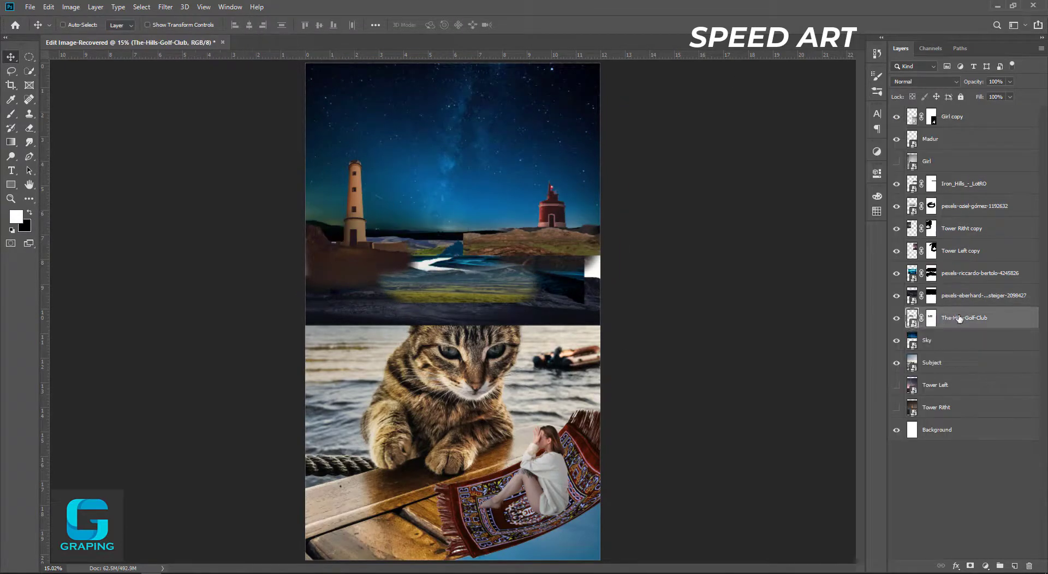
pyautogui.hotkey('ctrl', 'g')
pyautogui.doubleClick(938, 291)
pyautogui.write('Hills')
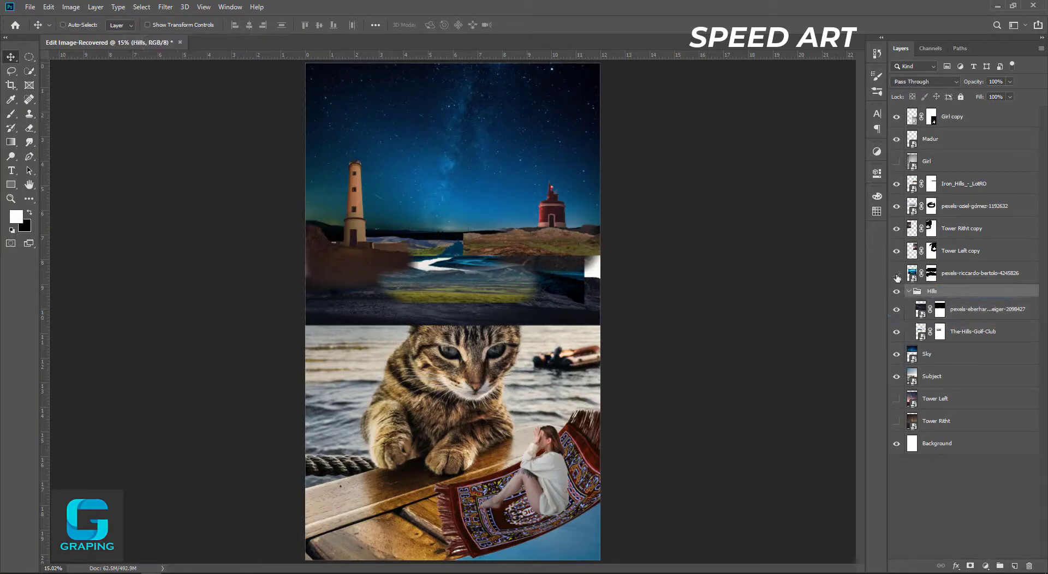
# Move the riccardo, oziel and Iron_Hills layers into the Hills group and give it a mask.
pyautogui.moveTo(976, 273); pyautogui.dragTo(977, 297)
pyautogui.moveTo(977, 206); pyautogui.dragTo(976, 273)
pyautogui.moveTo(482, 266)
pyautogui.mouseDown()
pyautogui.moveTo(468, 180)
pyautogui.moveTo(475, 284)
pyautogui.moveTo(469, 215)
pyautogui.mouseUp()
pyautogui.click(950, 228)
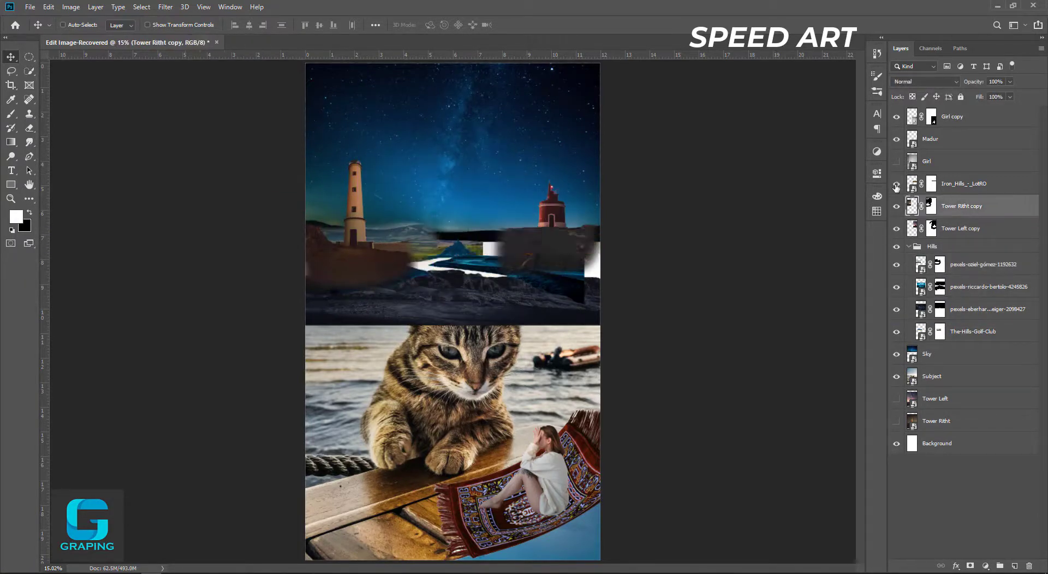
pyautogui.moveTo(963, 184); pyautogui.dragTo(966, 254)
pyautogui.click(950, 228)
pyautogui.click(969, 566)
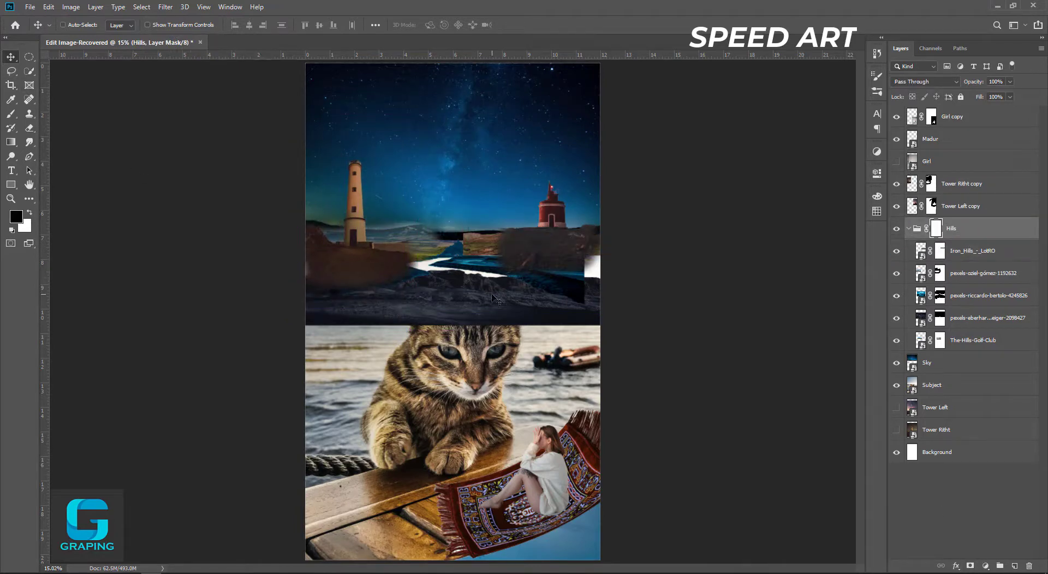
pyautogui.moveTo(495, 298); pyautogui.dragTo(485, 274)
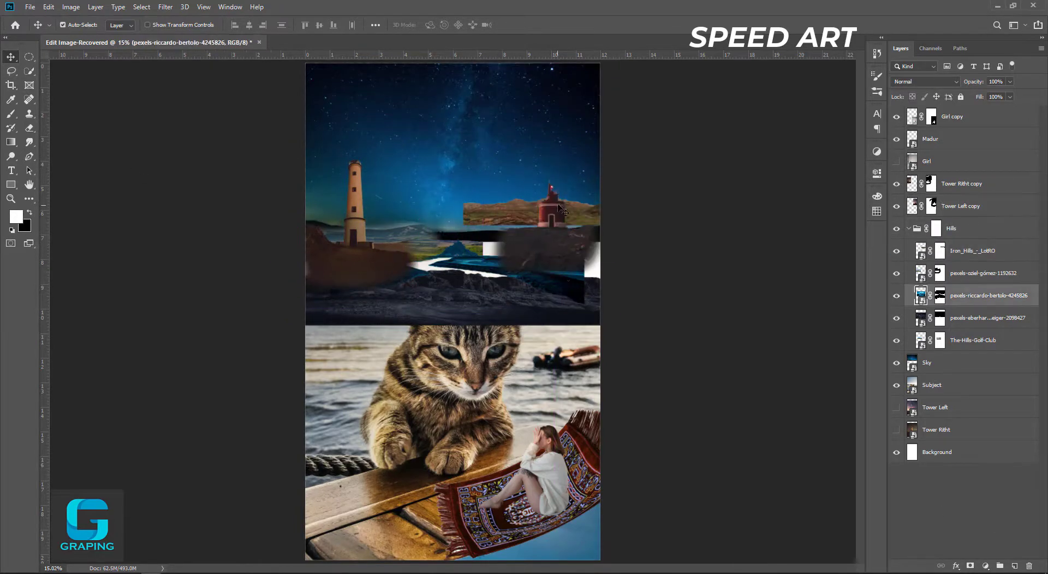
# Move the girl down-right and give the carpet a clipped Hue/Saturation (Hue +160, Lightness -33).
pyautogui.click(960, 297)
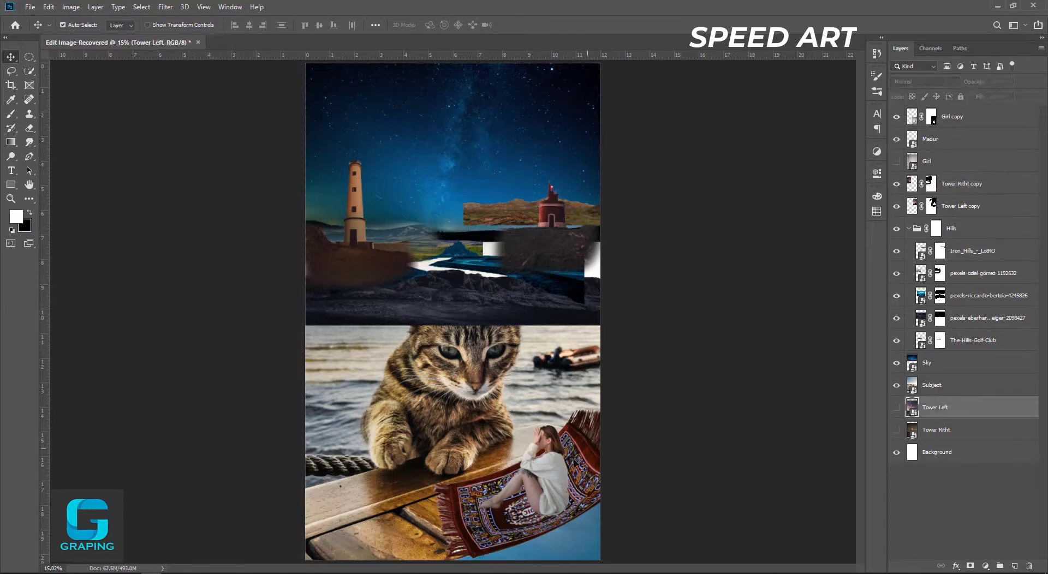
pyautogui.moveTo(549, 476); pyautogui.dragTo(565, 505)
pyautogui.click(844, 121)
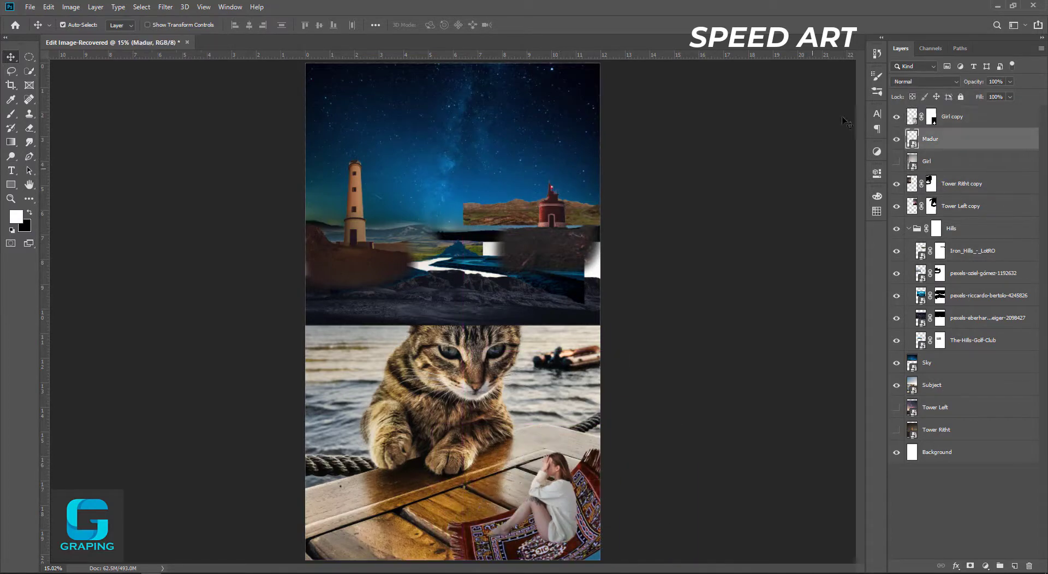
pyautogui.click(985, 566)
pyautogui.click(977, 461)
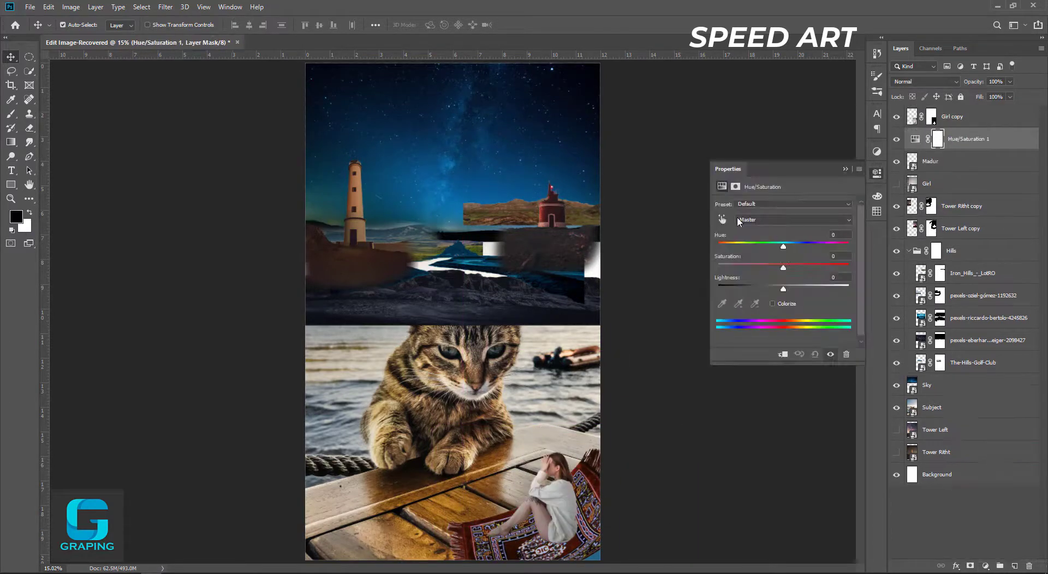
pyautogui.moveTo(783, 246); pyautogui.dragTo(843, 246)
pyautogui.moveTo(783, 289); pyautogui.dragTo(762, 289)
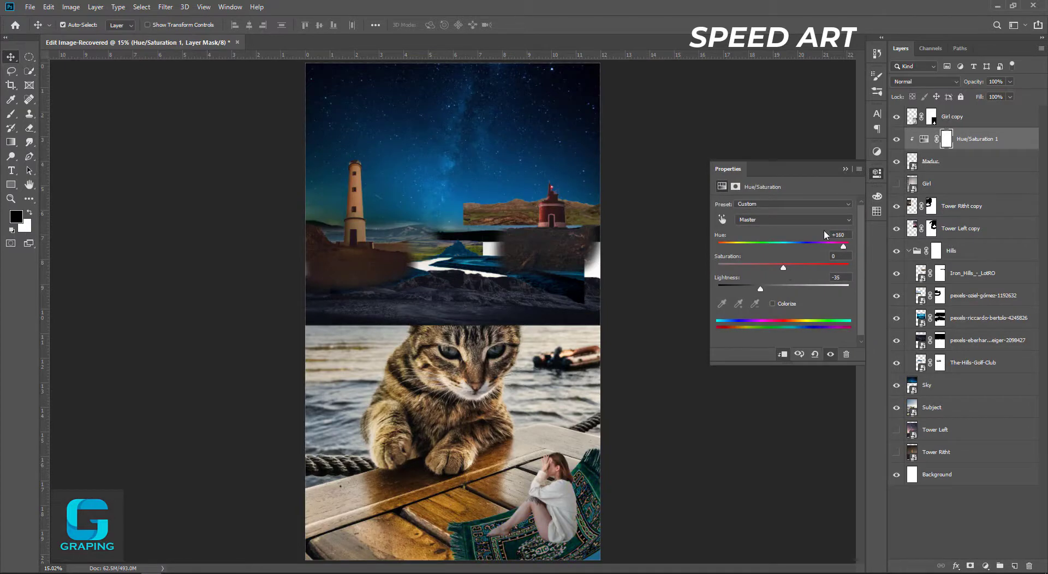
pyautogui.click(1014, 565)
# Sample dark teal #022c38 from the carpet as the Mixer Brush paint colour for Layer 1.
pyautogui.press('b')
pyautogui.press('x')
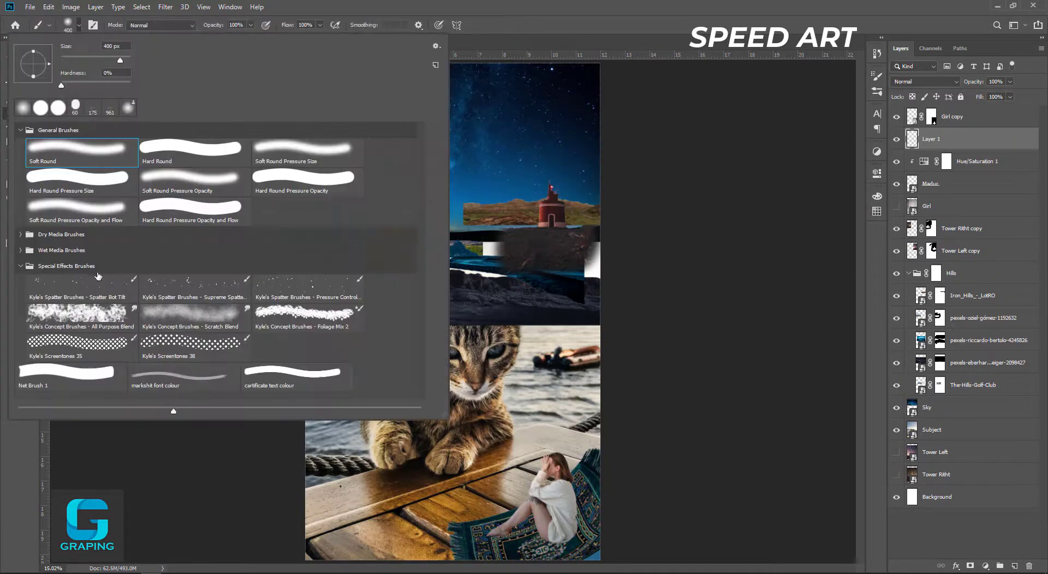
pyautogui.click(16, 217)
pyautogui.click(483, 529)
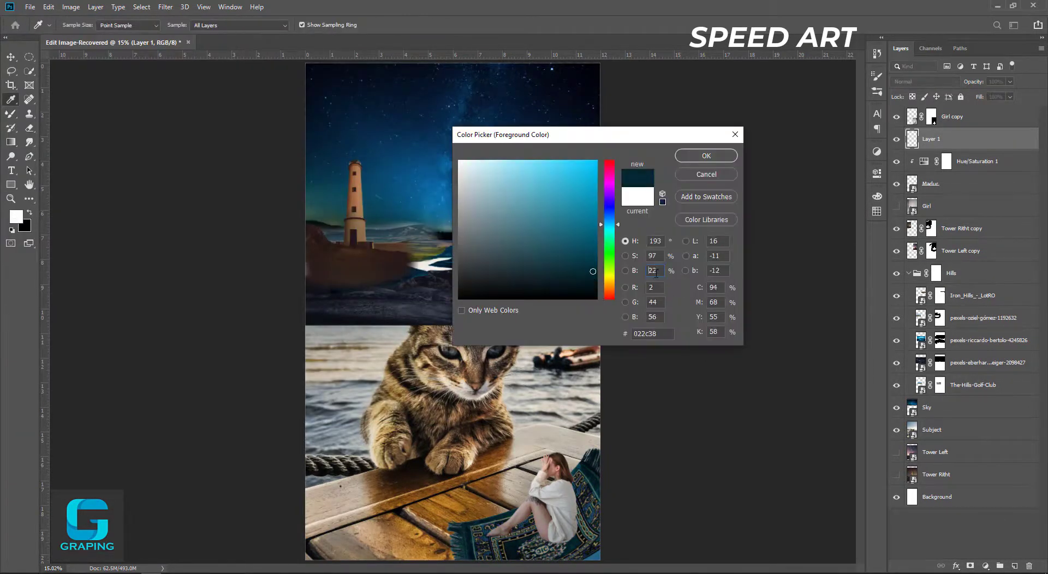
pyautogui.press('Return')
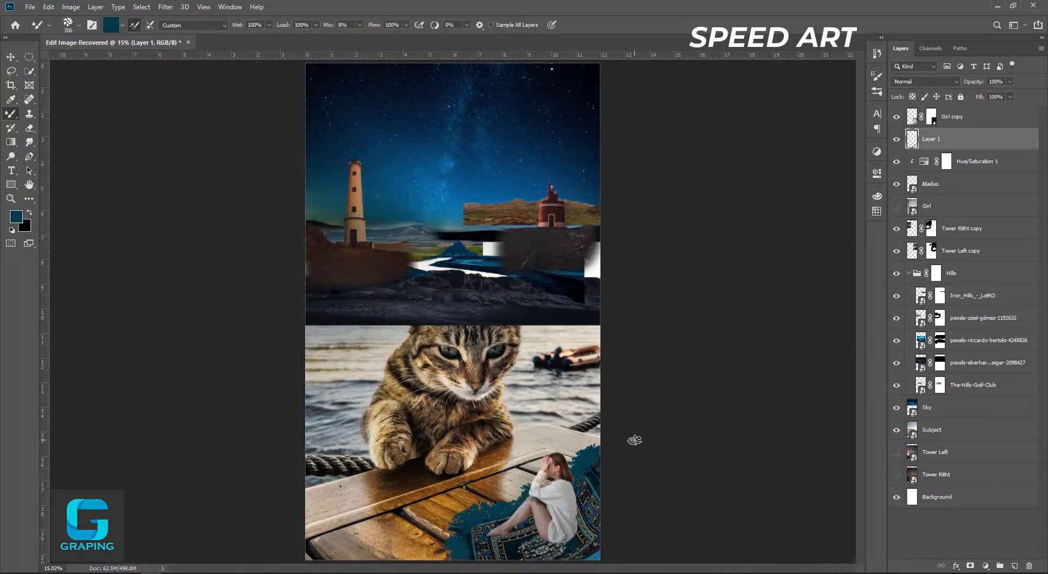
# Add a Levels adjustment clipped to the painted teal layer.
pyautogui.click(985, 566)
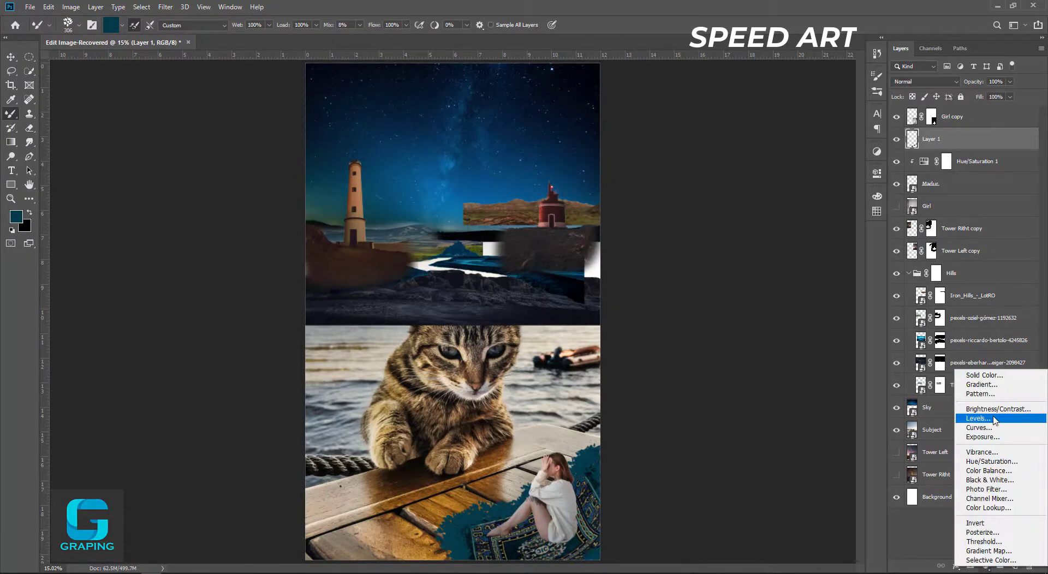
pyautogui.click(976, 424)
pyautogui.moveTo(817, 318); pyautogui.dragTo(809, 318)
pyautogui.click(180, 84)
# Reposition the hill strips, putting riccardo-bertolo above Iron_Hills, and move the left lighthouse up-left.
pyautogui.press('v')
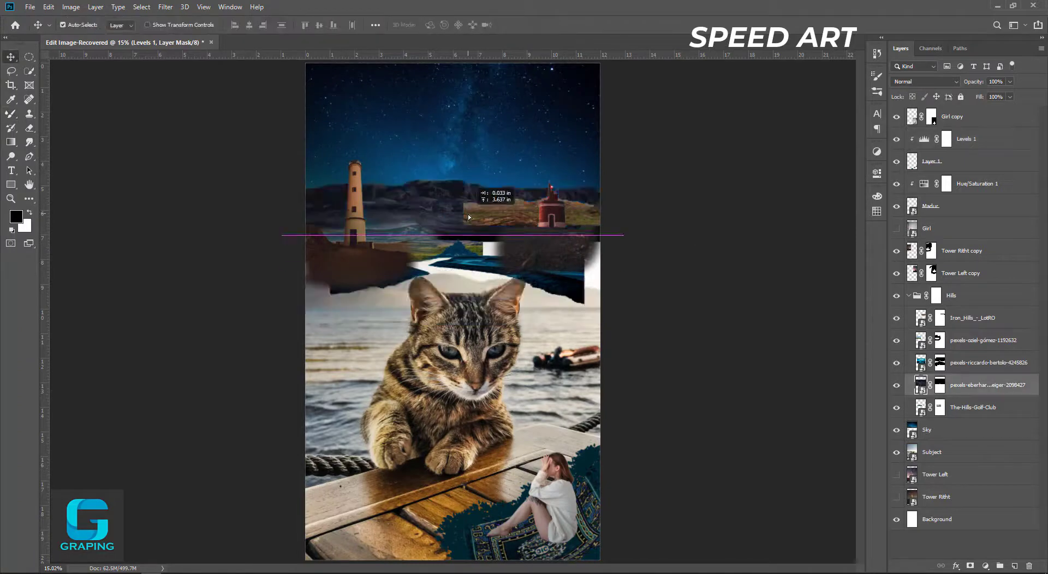
pyautogui.moveTo(404, 257); pyautogui.dragTo(409, 269)
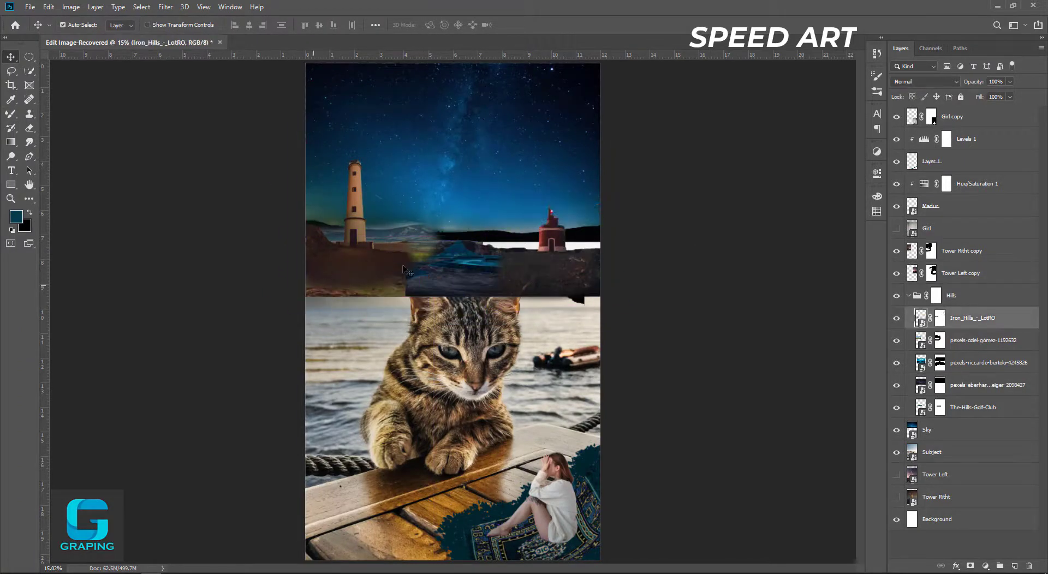
pyautogui.moveTo(988, 362); pyautogui.dragTo(987, 311)
pyautogui.moveTo(551, 236); pyautogui.dragTo(560, 251)
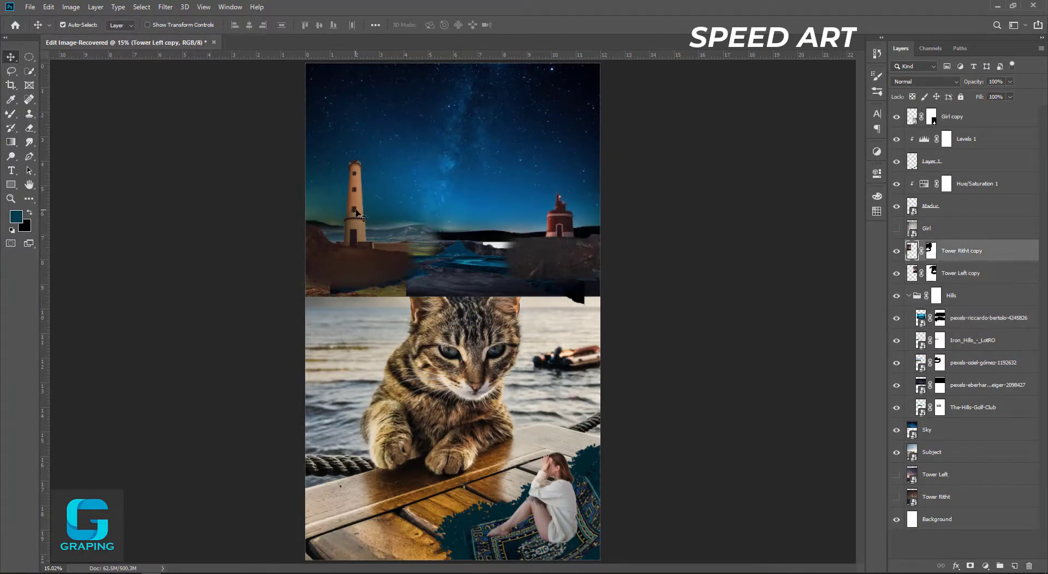
pyautogui.moveTo(360, 203); pyautogui.dragTo(339, 188)
# Group both lighthouses and clip a Hue/Saturation at Hue +43 to one lighthouse.
pyautogui.keyDown('shift'); pyautogui.click(967, 274); pyautogui.keyUp('shift')
pyautogui.hotkey('ctrl', 'g')
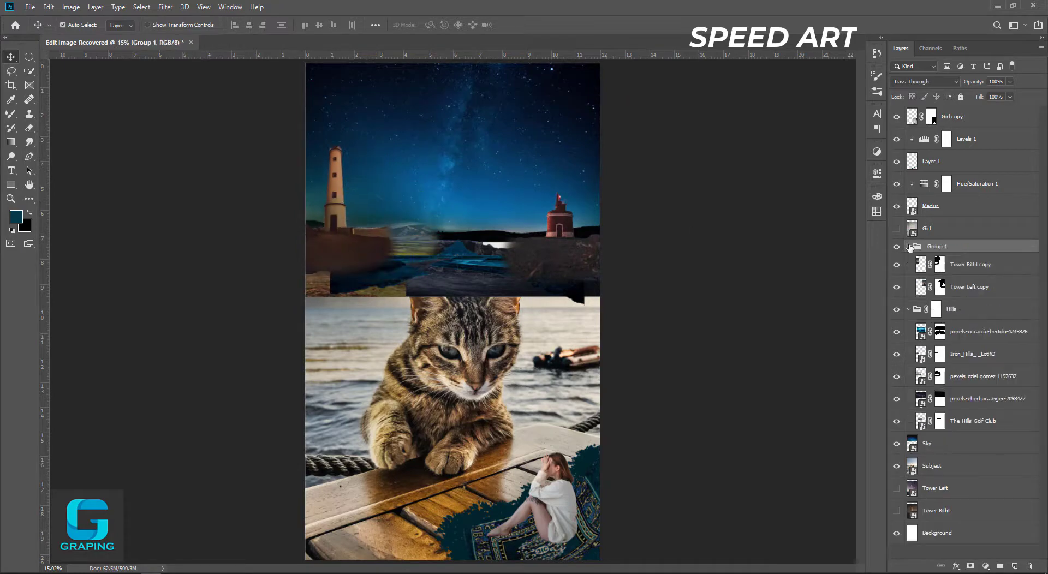
pyautogui.click(984, 566)
pyautogui.click(938, 456)
pyautogui.moveTo(809, 241); pyautogui.dragTo(811, 247)
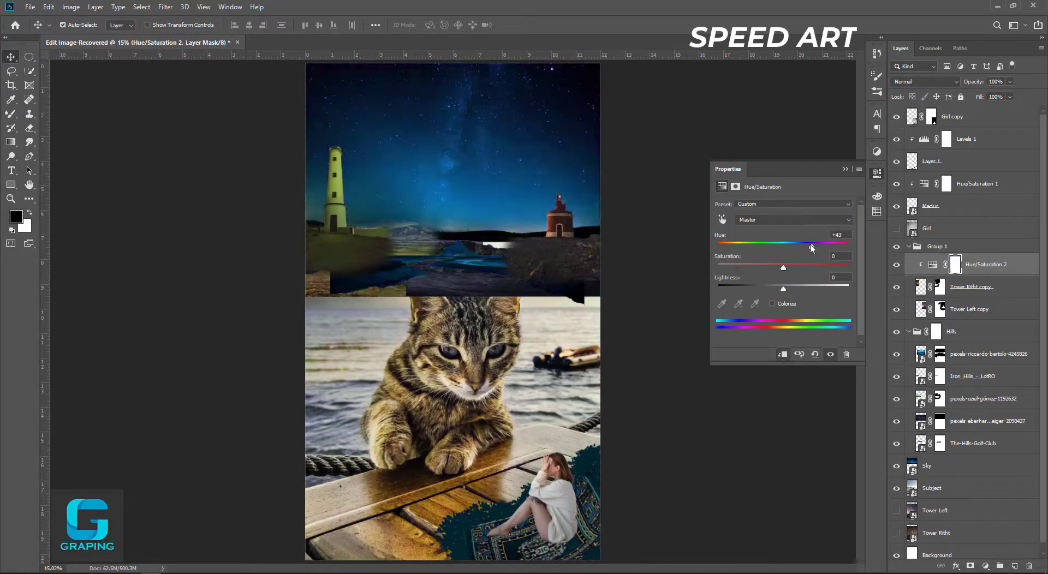
# Clip a Hue +67 Hue/Saturation to Tower Left copy, move Girl below Subject, raise the eberhard strip.
pyautogui.click(971, 309)
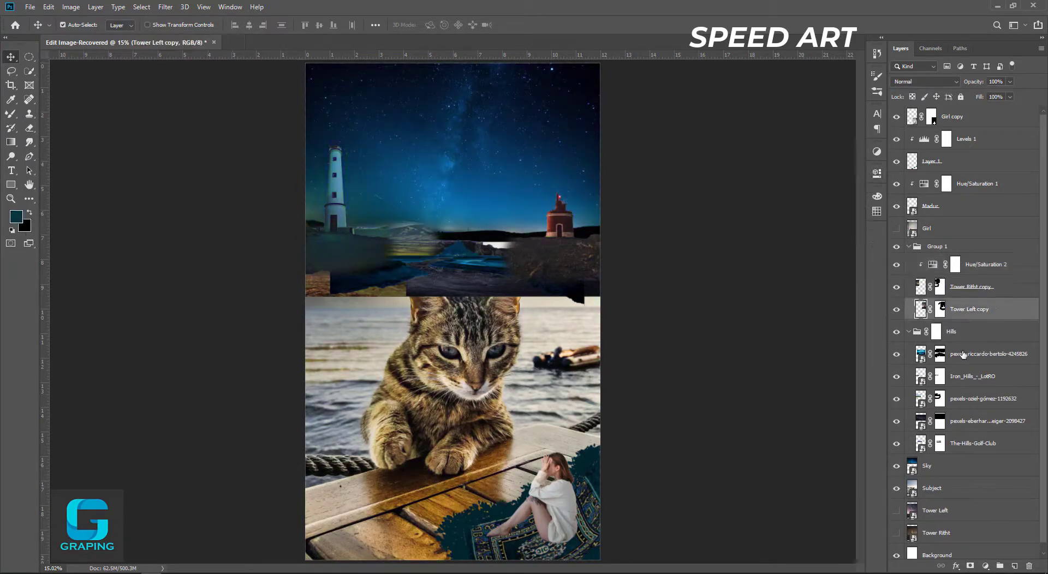
pyautogui.click(985, 566)
pyautogui.click(938, 456)
pyautogui.moveTo(783, 242); pyautogui.dragTo(820, 247)
pyautogui.hotkey('ctrl', 'alt', 'g')
pyautogui.click(845, 169)
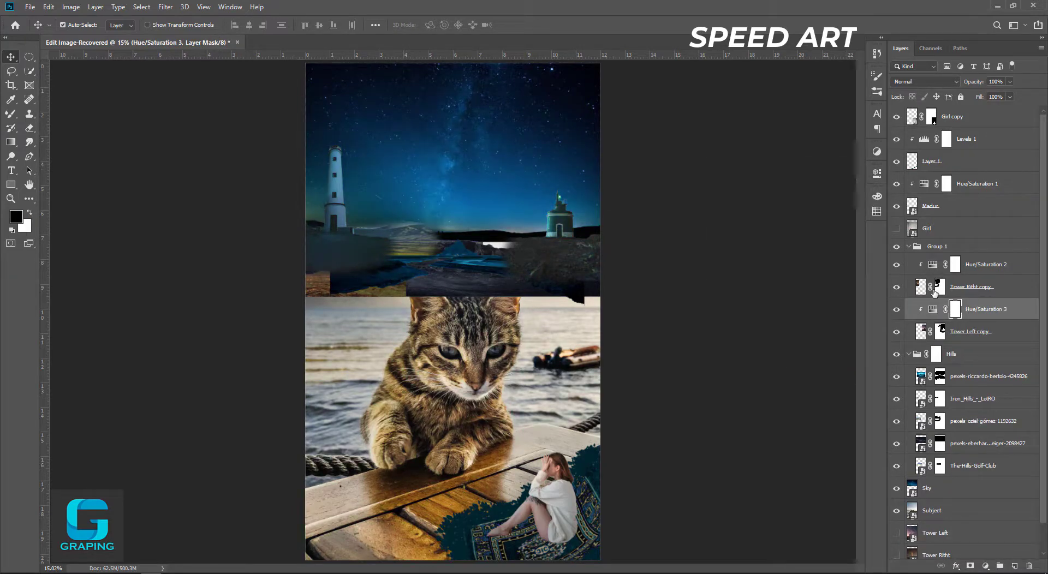
pyautogui.moveTo(926, 228); pyautogui.dragTo(933, 522)
pyautogui.moveTo(386, 335); pyautogui.dragTo(438, 254)
# Squash the eberhard hills strip to about 37% height and move the riccardo-bertolo strip into place.
pyautogui.hotkey('ctrl', 't')
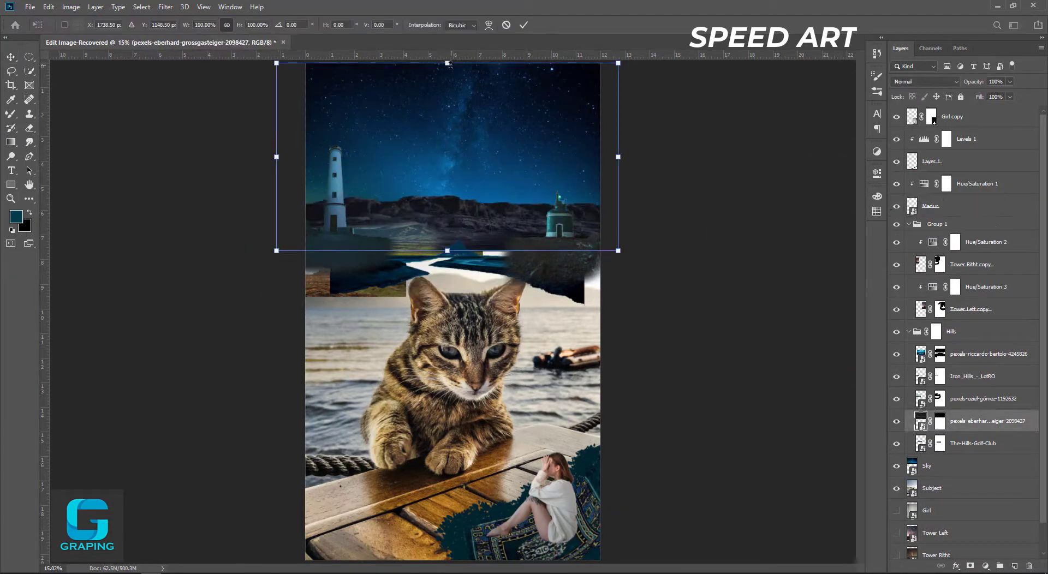
pyautogui.moveTo(448, 59); pyautogui.dragTo(448, 187)
pyautogui.press('Return')
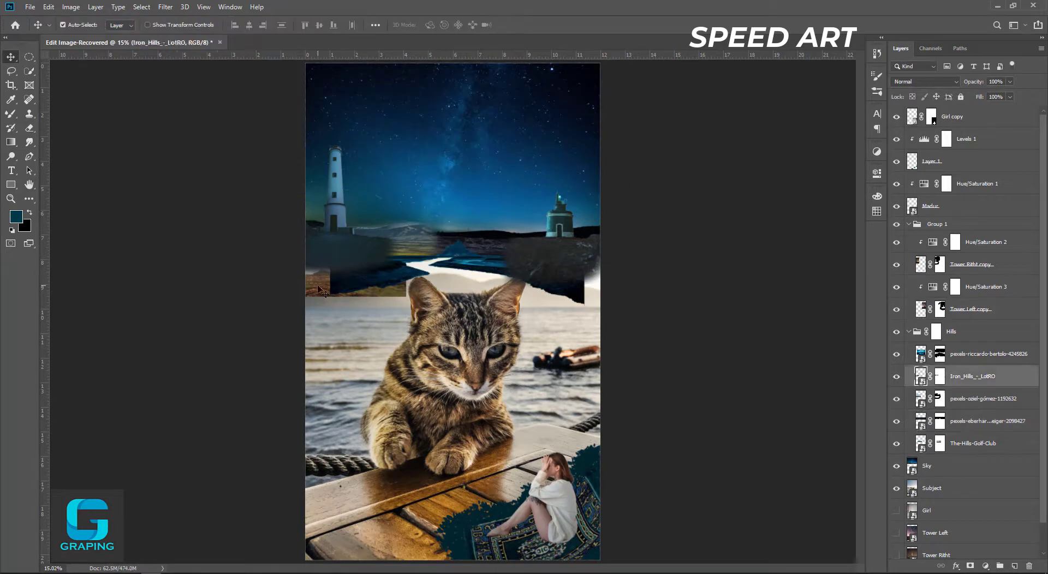
pyautogui.moveTo(448, 256); pyautogui.dragTo(498, 236)
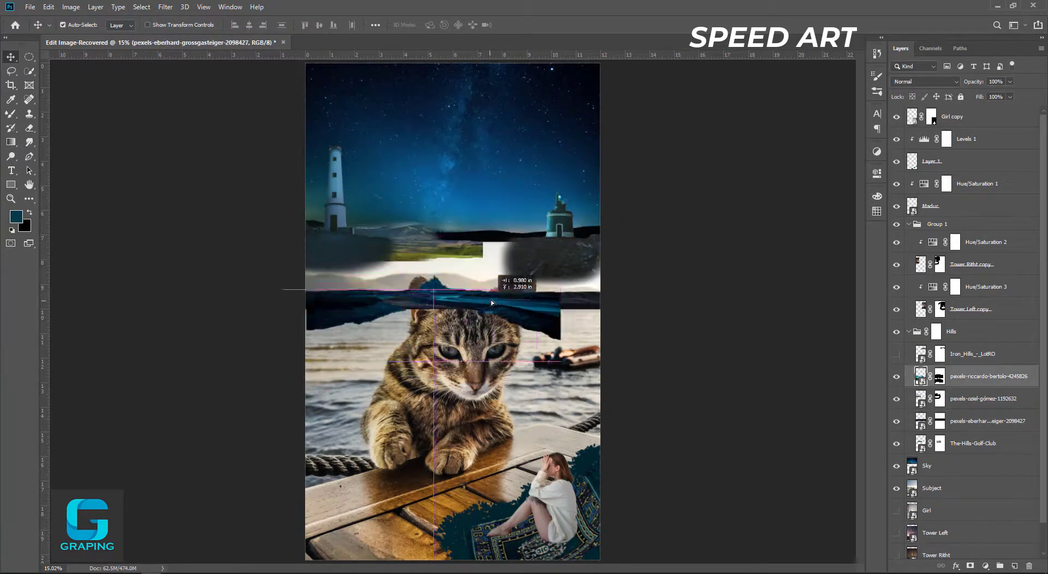
# Paint the hills mask to reveal the cat's ears and nudge the left lighthouse down-right.
pyautogui.click(11, 113)
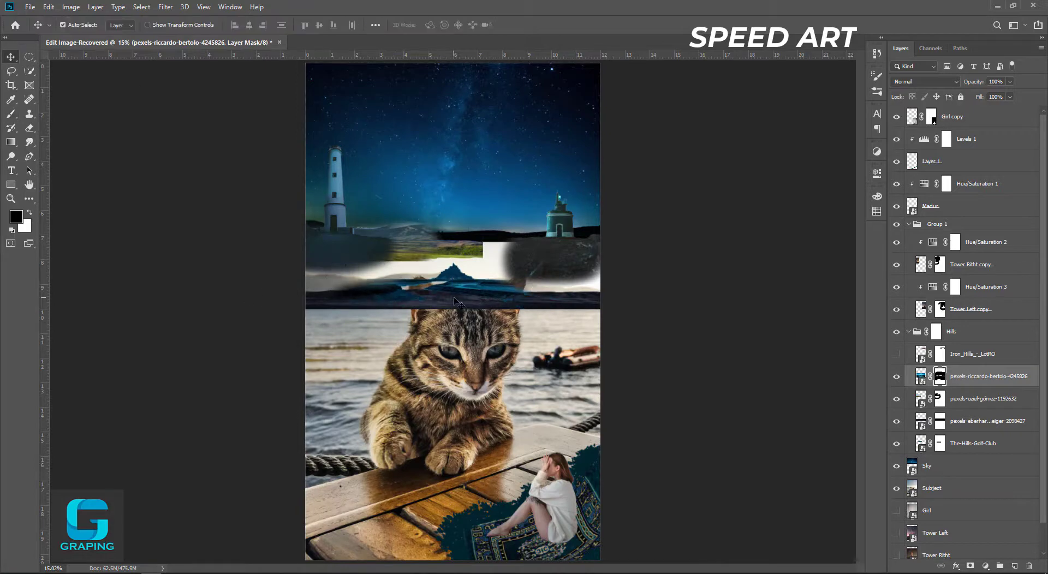
pyautogui.moveTo(524, 287); pyautogui.dragTo(376, 323)
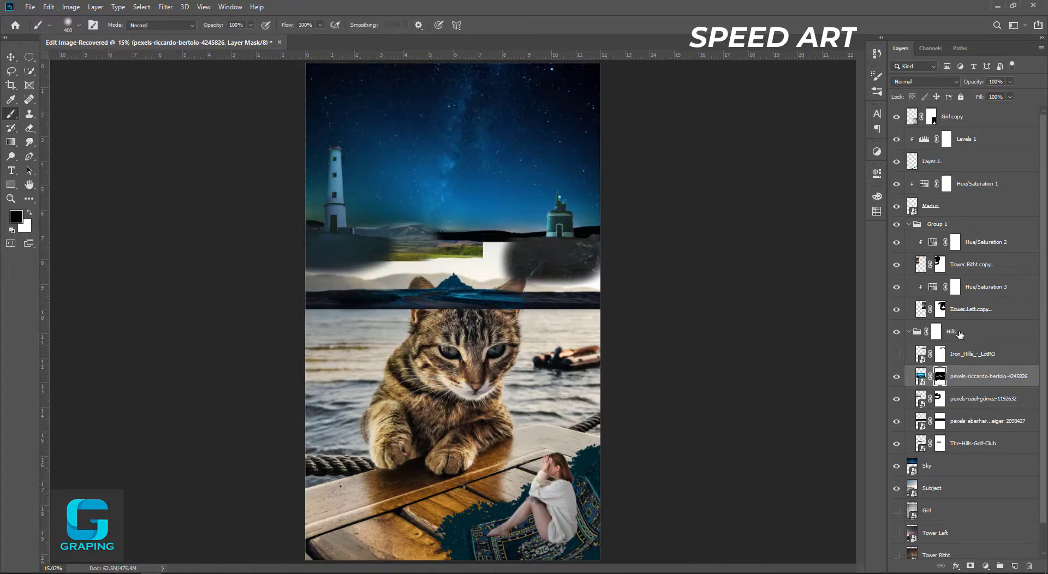
pyautogui.moveTo(338, 257); pyautogui.dragTo(444, 271)
pyautogui.press('v')
pyautogui.moveTo(349, 237); pyautogui.dragTo(365, 264)
# Stretch the Sky layer down toward the horizon and lower the left lighthouse about 1.463 inches.
pyautogui.keyDown('ctrl'); pyautogui.click(448, 163); pyautogui.keyUp('ctrl')
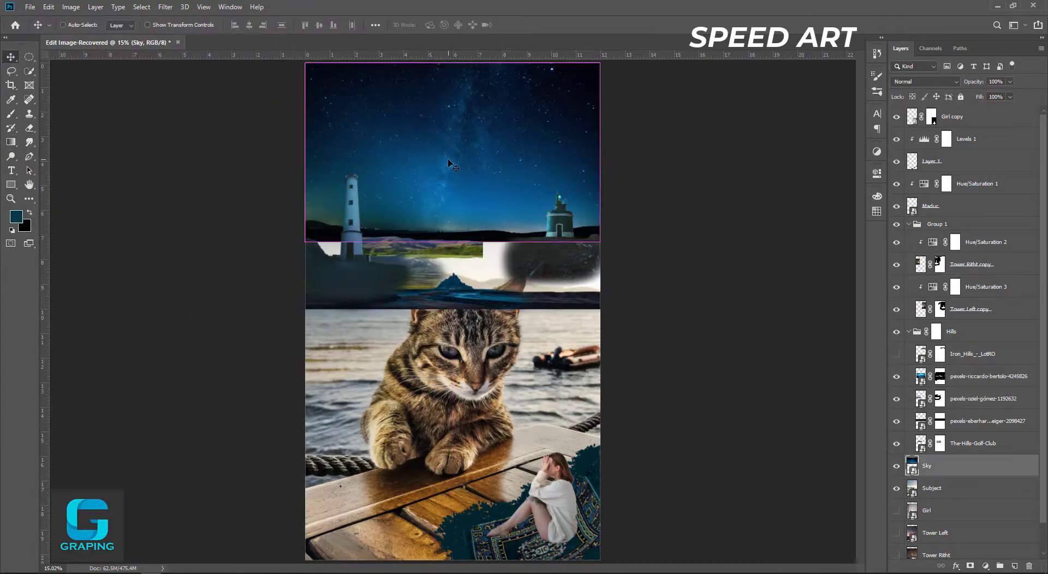
pyautogui.hotkey('ctrl', 't')
pyautogui.moveTo(452, 241); pyautogui.dragTo(452, 307)
pyautogui.press('Return')
pyautogui.moveTo(556, 254)
pyautogui.mouseDown()
pyautogui.moveTo(556, 290)
pyautogui.moveTo(564, 290)
pyautogui.mouseUp()
# Set up a black hard round brush for the Tower Left copy mask.
pyautogui.hotkey('ctrl', '\\')
pyautogui.press('d')
pyautogui.press('b')
pyautogui.rightClick(223, 85)
pyautogui.click(137, 163)
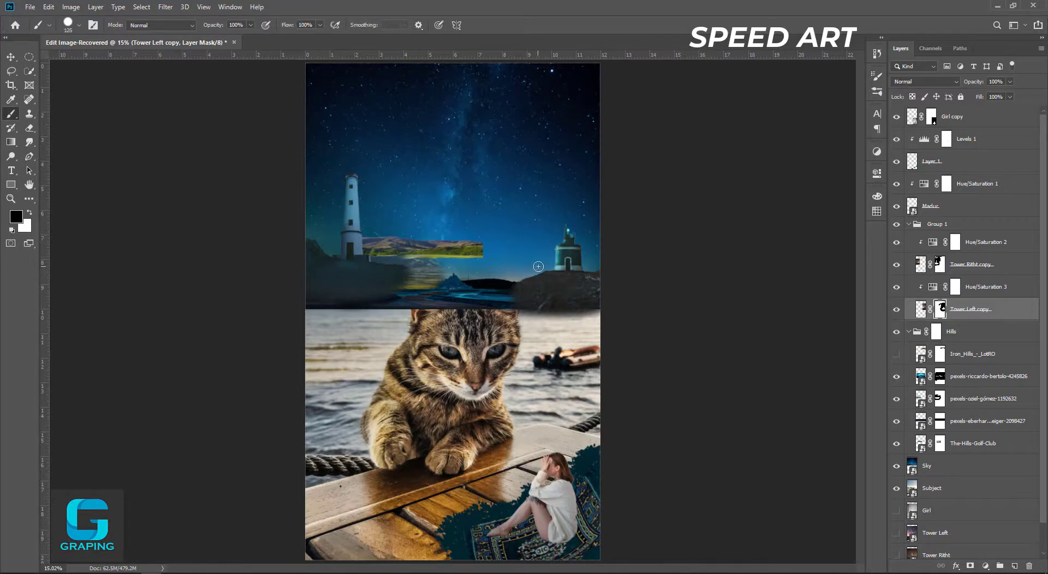
# Scale The-Hills-Golf-Club strip to 62.6% then hide it; reposition the oziel strip and shift its hue.
pyautogui.press('v')
pyautogui.moveTo(425, 248); pyautogui.dragTo(470, 263)
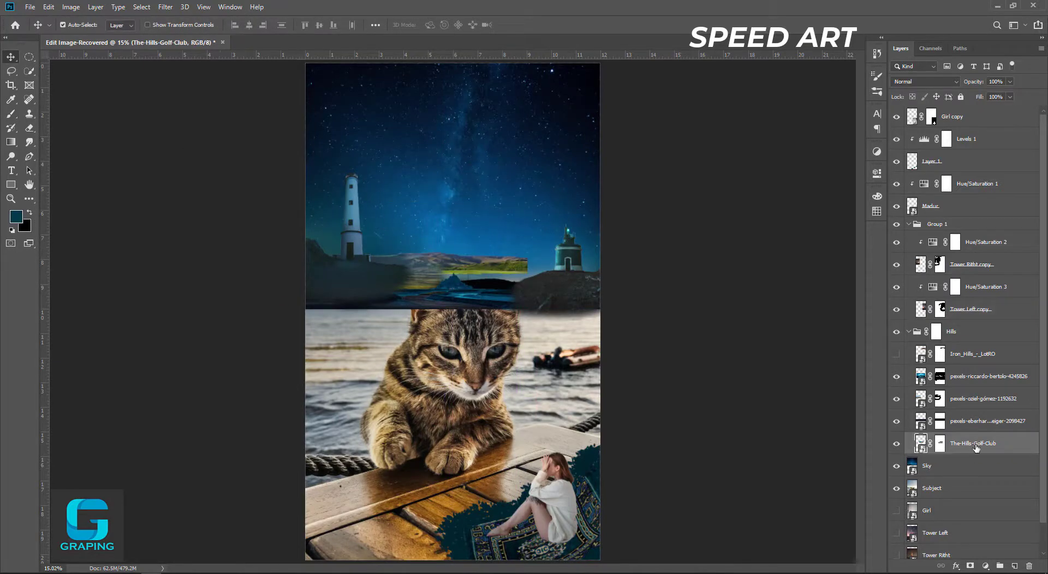
pyautogui.moveTo(976, 447); pyautogui.dragTo(975, 382)
pyautogui.moveTo(453, 275)
pyautogui.mouseDown()
pyautogui.moveTo(324, 349)
pyautogui.moveTo(360, 341)
pyautogui.mouseUp()
pyautogui.hotkey('ctrl', 't')
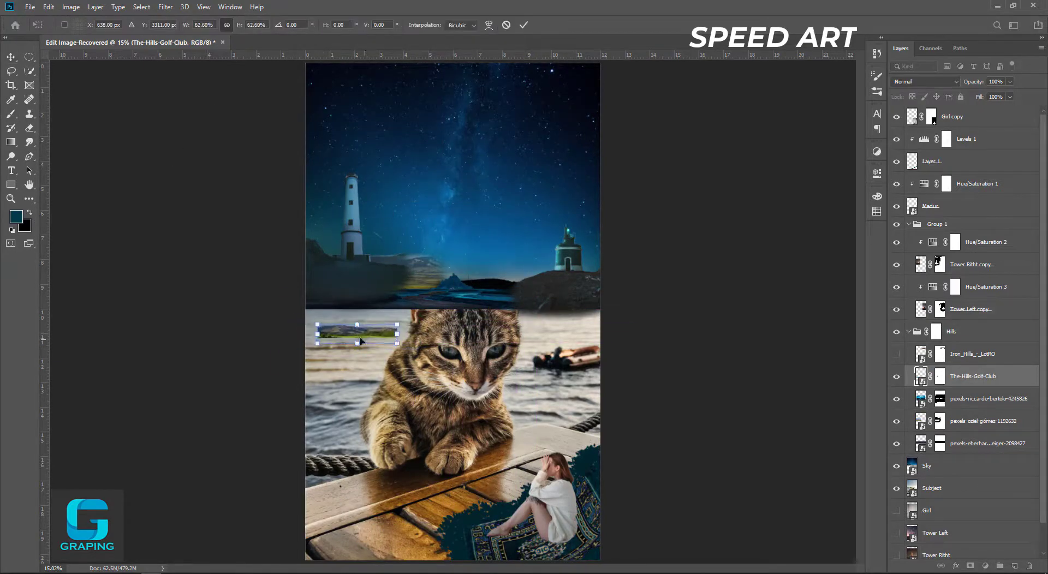
pyautogui.press('Return')
pyautogui.click(896, 376)
pyautogui.moveTo(445, 302); pyautogui.dragTo(515, 246)
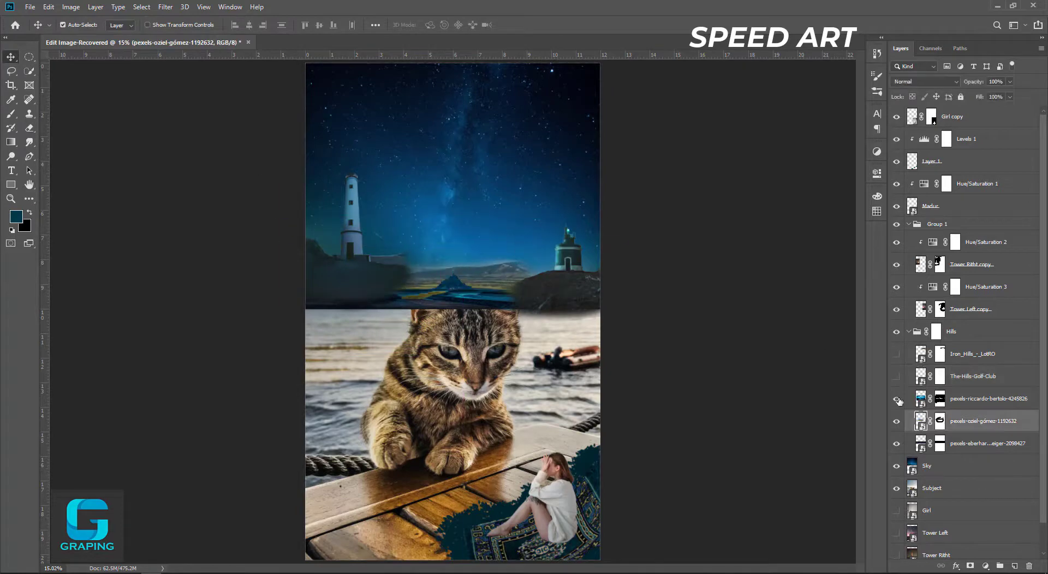
pyautogui.moveTo(782, 245); pyautogui.dragTo(849, 243)
# Darken the oziel strip's Hue/Saturation to Lightness -51, Saturation +3, then hide it and the oziel layer.
pyautogui.moveTo(783, 288); pyautogui.dragTo(753, 291)
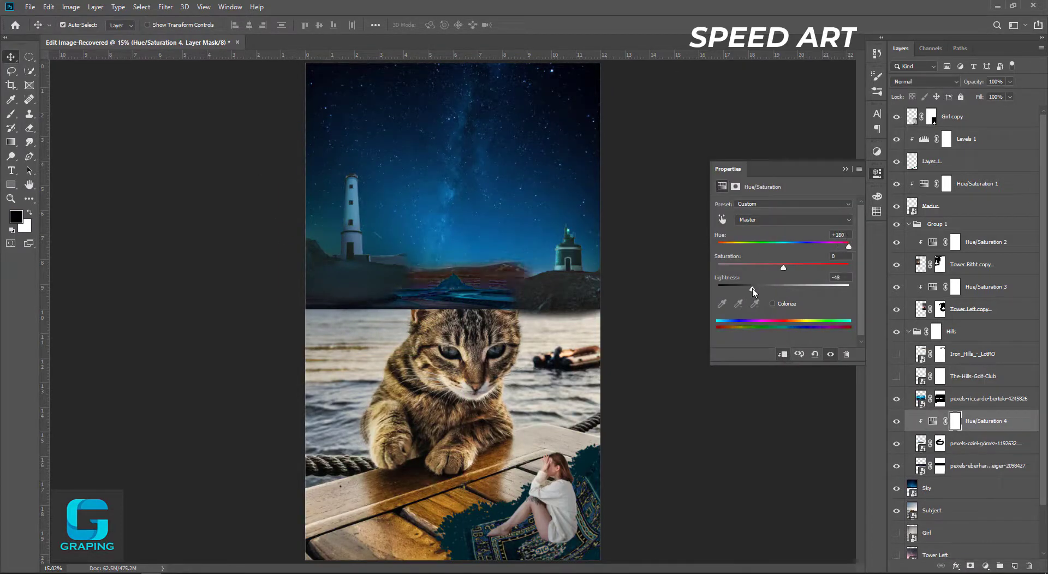
pyautogui.moveTo(805, 268); pyautogui.dragTo(785, 267)
pyautogui.moveTo(752, 288); pyautogui.dragTo(750, 289)
pyautogui.click(896, 420)
pyautogui.click(896, 443)
pyautogui.click(450, 271)
# Shrink the right lighthouse and lower it with Free Transform.
pyautogui.click(358, 282)
pyautogui.click(578, 285)
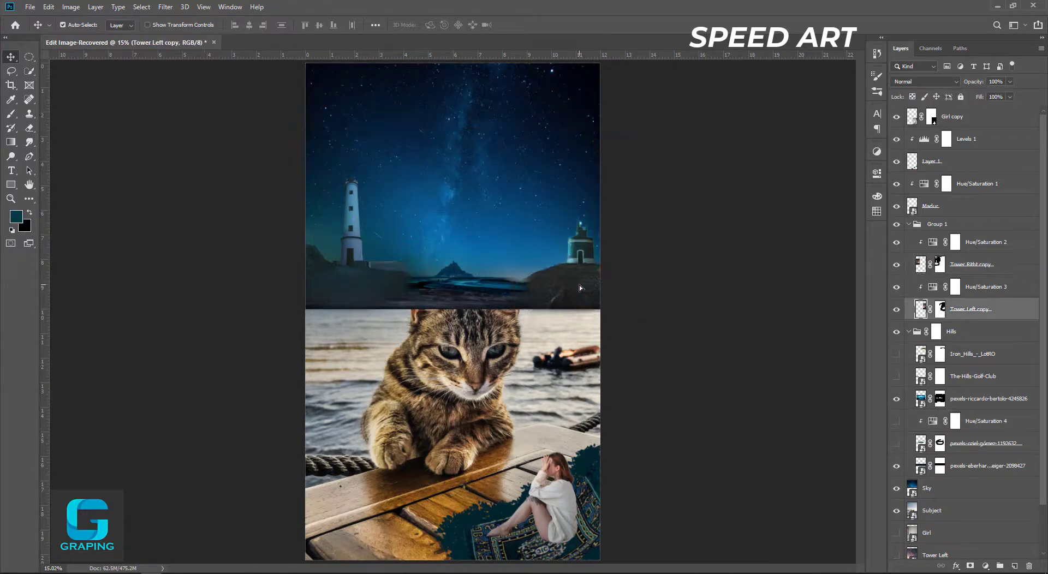
pyautogui.hotkey('ctrl', 't')
pyautogui.moveTo(636, 351); pyautogui.dragTo(613, 296)
pyautogui.press('Return')
pyautogui.click(357, 246)
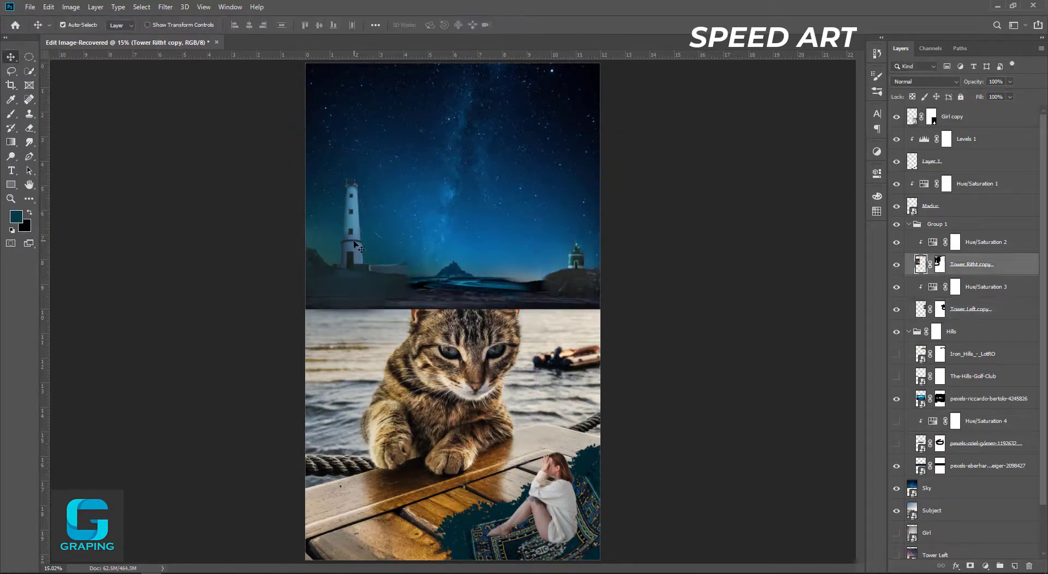
# Switch to a soft round brush for the eberhard hills mask, then select the Subject layer.
pyautogui.click(993, 463)
pyautogui.click(16, 115)
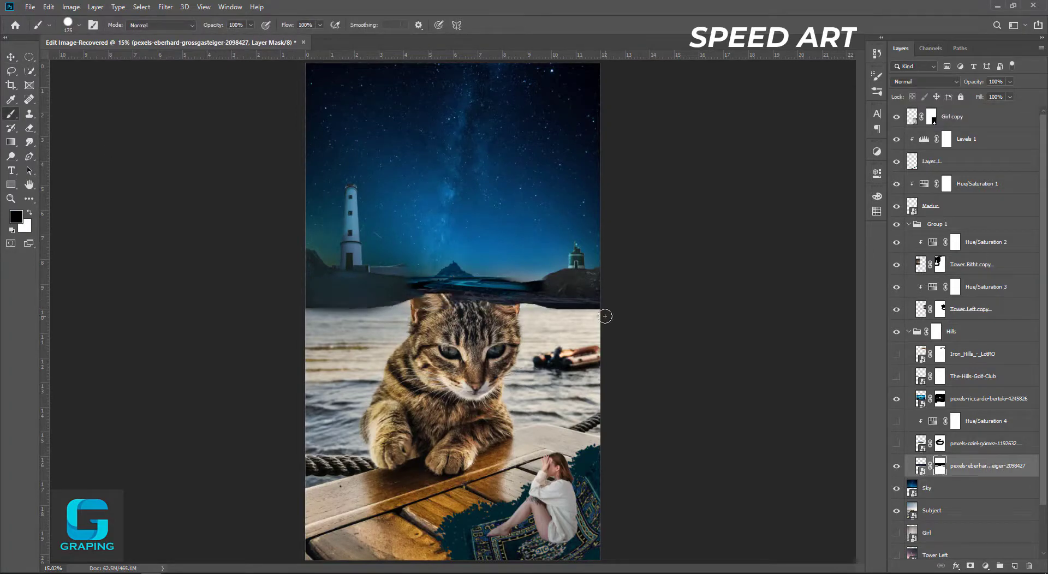
pyautogui.hotkey('shift', '[')
pyautogui.hotkey('shift', '[')
pyautogui.hotkey('shift', '[')
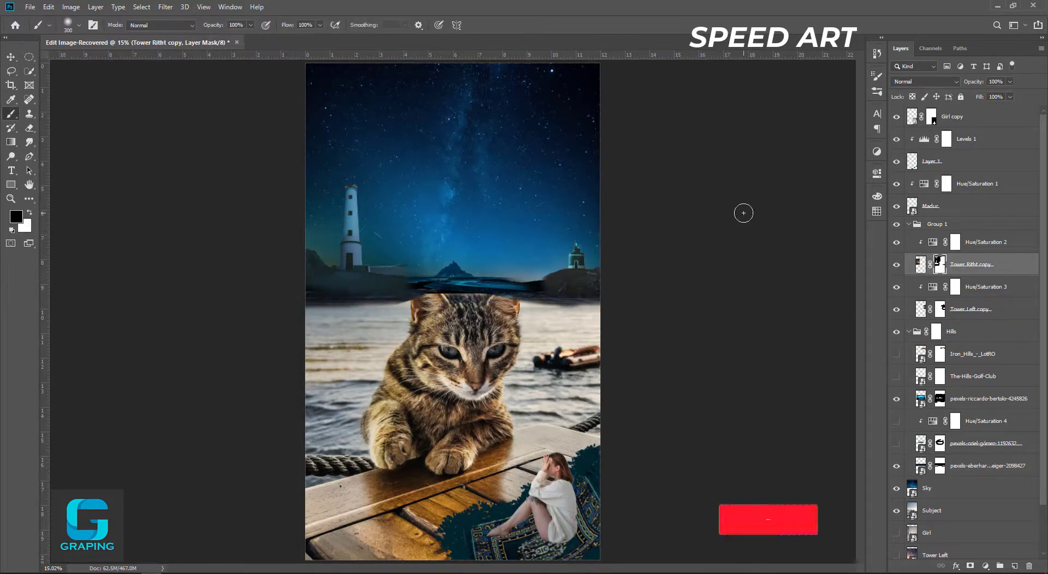
pyautogui.scroll(-1, 961, 382)
pyautogui.click(931, 466)
# Tint the Subject layer blue with a Hue/Saturation adjustment at Hue -160, Lightness -27.
pyautogui.click(985, 566)
pyautogui.click(986, 460)
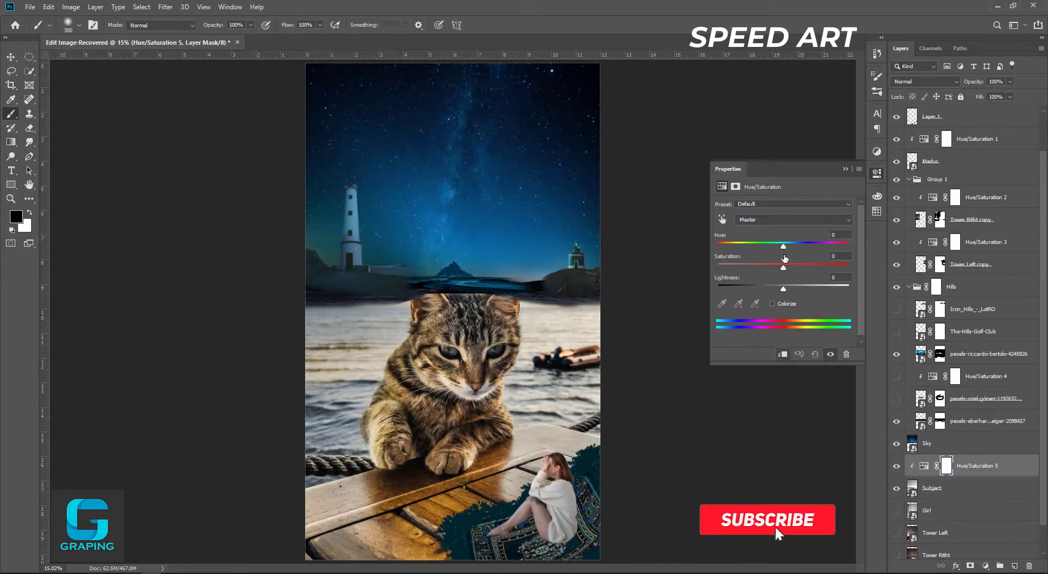
pyautogui.moveTo(783, 288); pyautogui.dragTo(765, 288)
pyautogui.moveTo(783, 246); pyautogui.dragTo(701, 241)
pyautogui.click(877, 173)
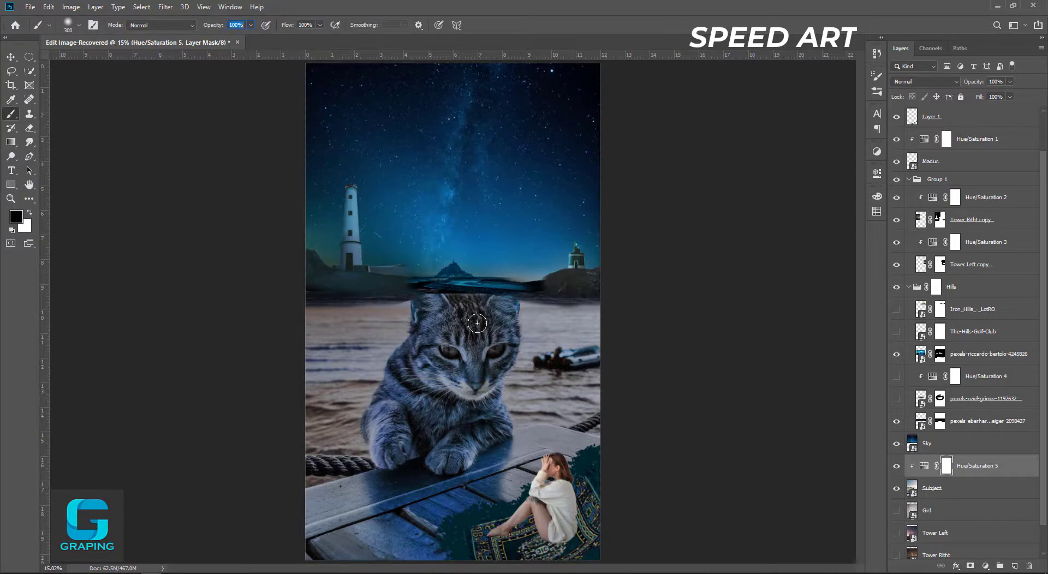
# Paint the adjustment mask on the cat, ending at brush size 175 and 33% opacity.
pyautogui.moveTo(463, 333); pyautogui.dragTo(447, 382)
pyautogui.press('5')
pyautogui.press('5')
pyautogui.moveTo(436, 317)
pyautogui.mouseDown()
pyautogui.moveTo(491, 305)
pyautogui.moveTo(447, 314)
pyautogui.mouseUp()
pyautogui.press('3')
pyautogui.press('3')
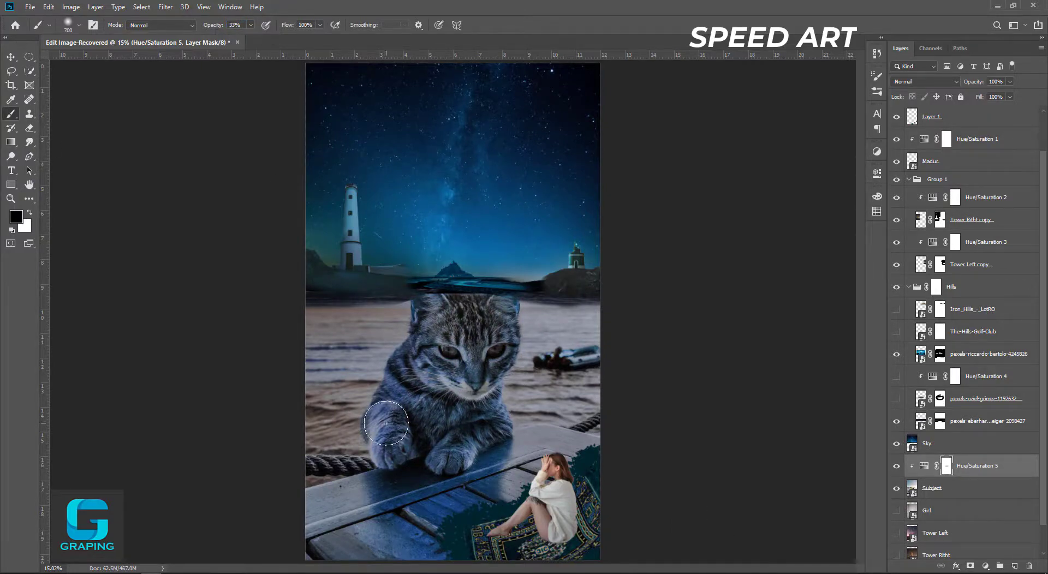
pyautogui.press('[')
pyautogui.press('[')
pyautogui.press('[')
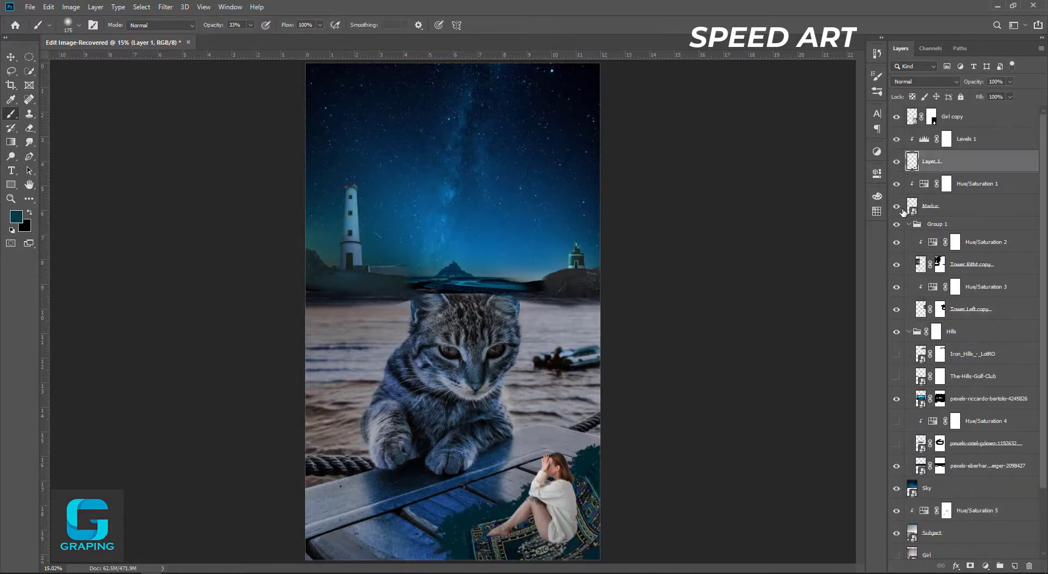
# Dim the girl with a Levels adjustment clipped to Girl copy, output white 140.
pyautogui.click(927, 116)
pyautogui.click(985, 565)
pyautogui.click(927, 417)
pyautogui.moveTo(850, 315); pyautogui.dragTo(798, 317)
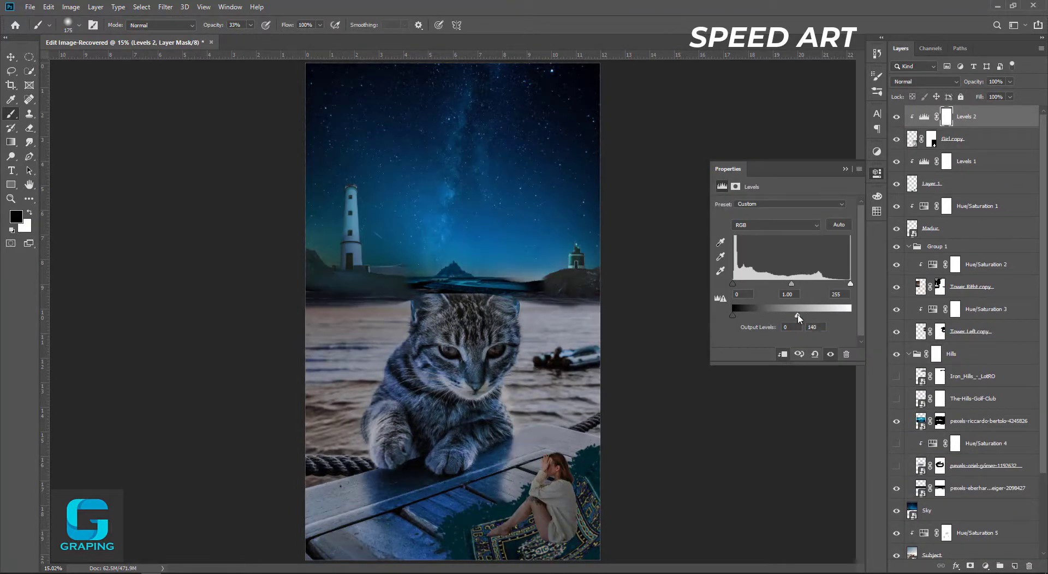
pyautogui.doubleClick(946, 116)
pyautogui.click(613, 227)
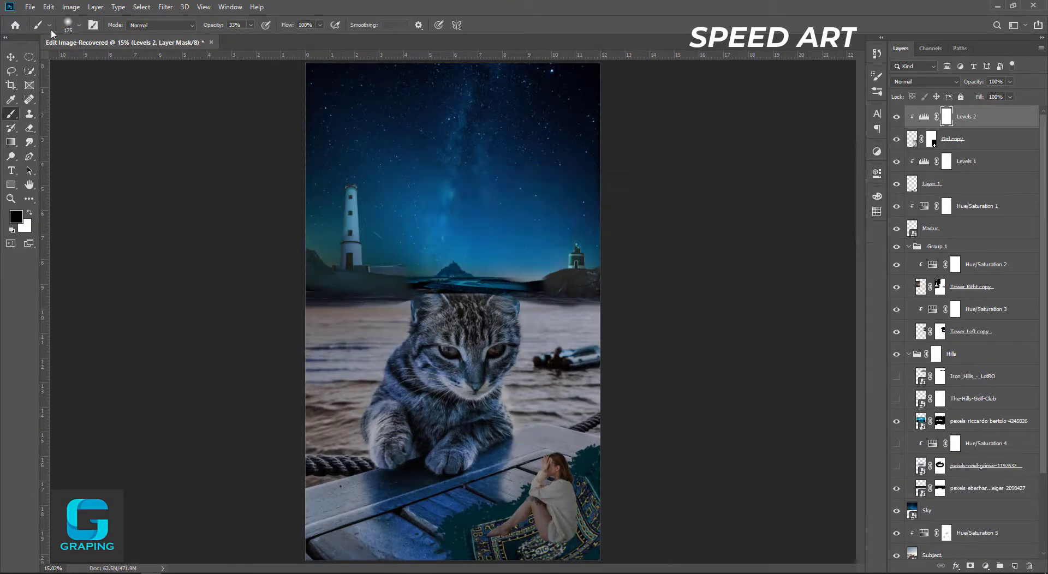
pyautogui.click(951, 353)
pyautogui.scroll(5, 374, 222)
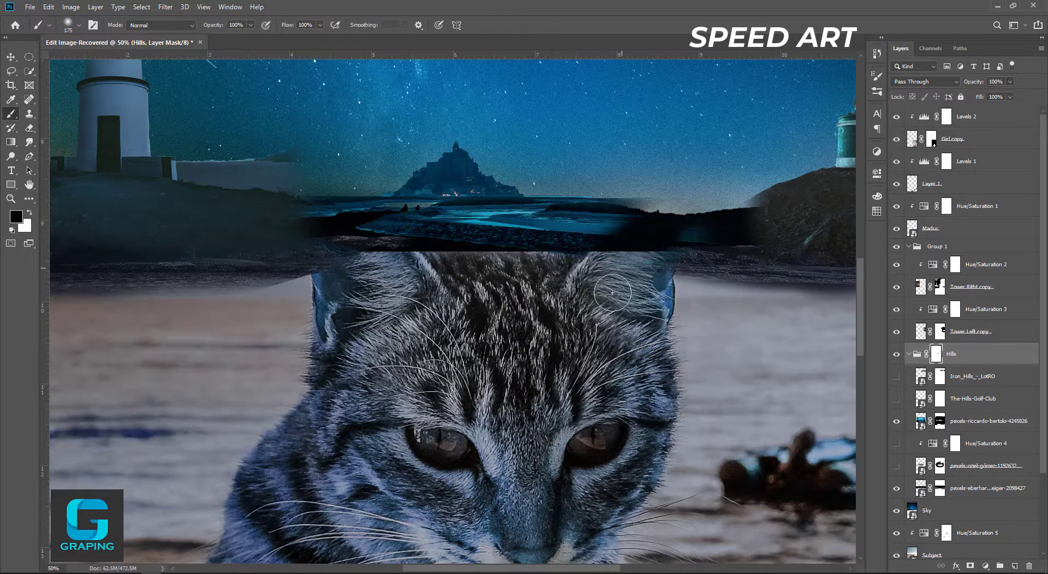
# Paint the Sky layer mask with a hard round white brush to hide the dark strip over the ear.
pyautogui.click(970, 430)
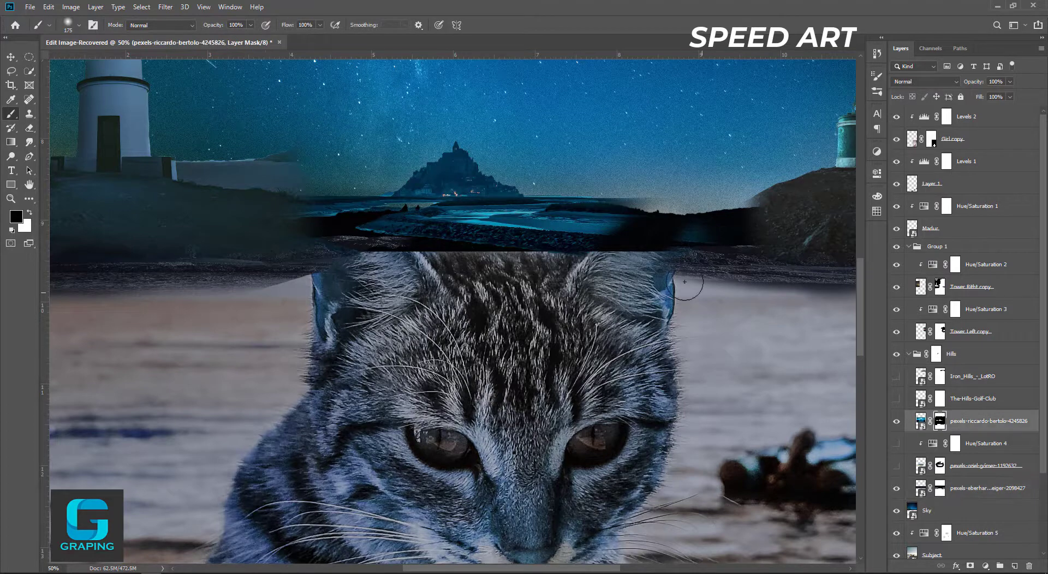
pyautogui.click(79, 25)
pyautogui.doubleClick(47, 105)
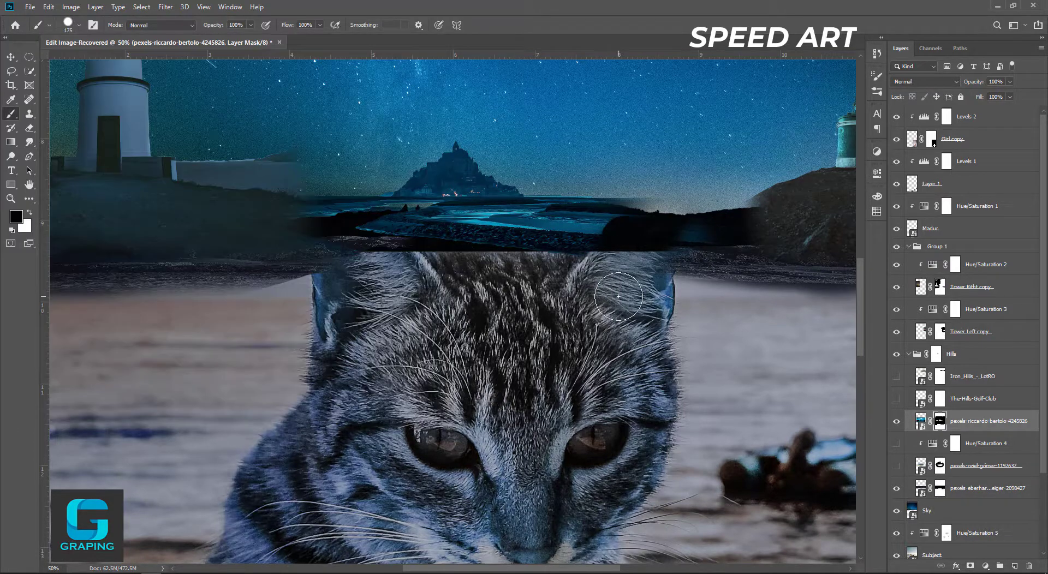
pyautogui.press('x')
pyautogui.press('v')
pyautogui.press('b')
pyautogui.scroll(-4, 966, 382)
pyautogui.click(930, 413)
pyautogui.moveTo(407, 238); pyautogui.dragTo(336, 243)
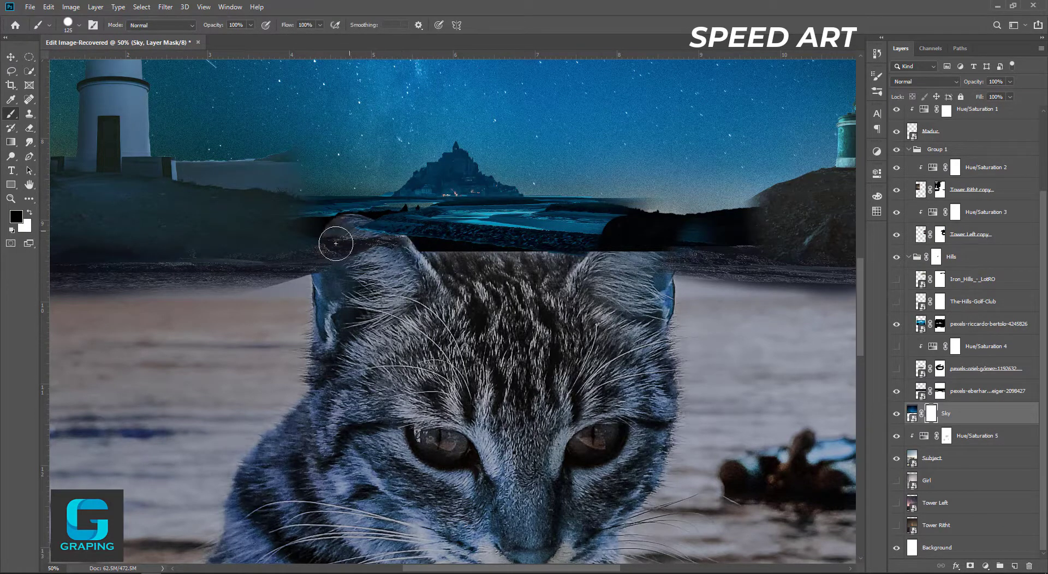
# With a smaller brush, clean the mask around the right ear tip, removing the dark strip and cyan glow.
pyautogui.scroll(2, 576, 207)
pyautogui.press('[')
pyautogui.press('[')
pyautogui.press('[')
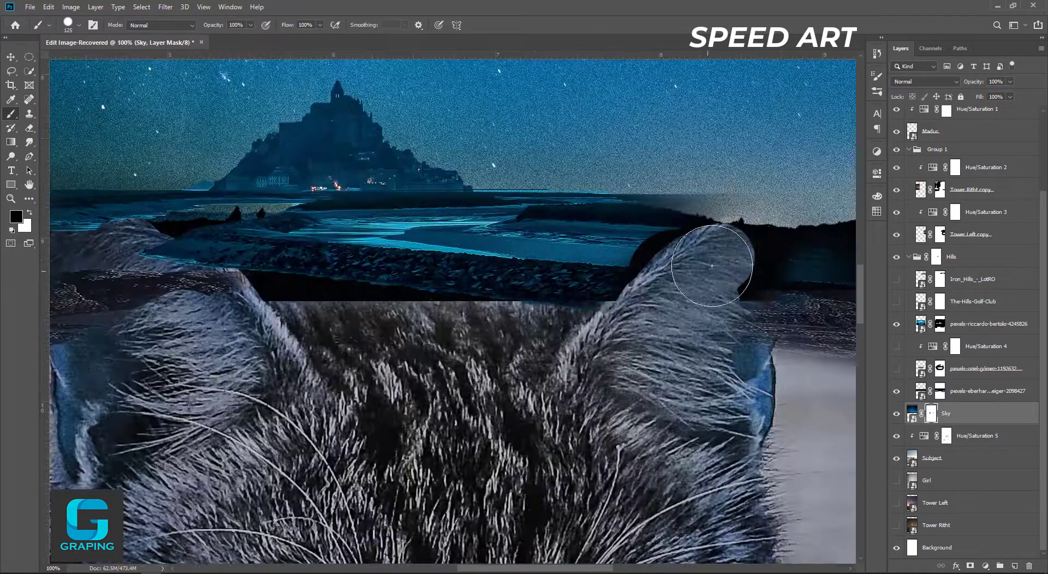
pyautogui.moveTo(726, 305)
pyautogui.mouseDown()
pyautogui.moveTo(803, 207)
pyautogui.moveTo(725, 229)
pyautogui.moveTo(619, 285)
pyautogui.mouseUp()
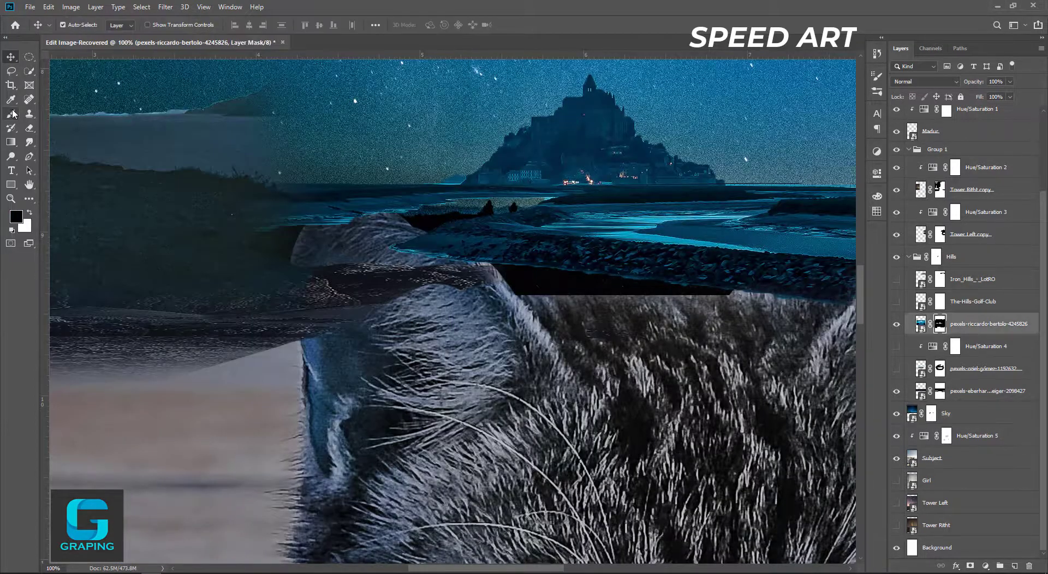
pyautogui.click(12, 114)
pyautogui.moveTo(409, 246); pyautogui.dragTo(458, 252)
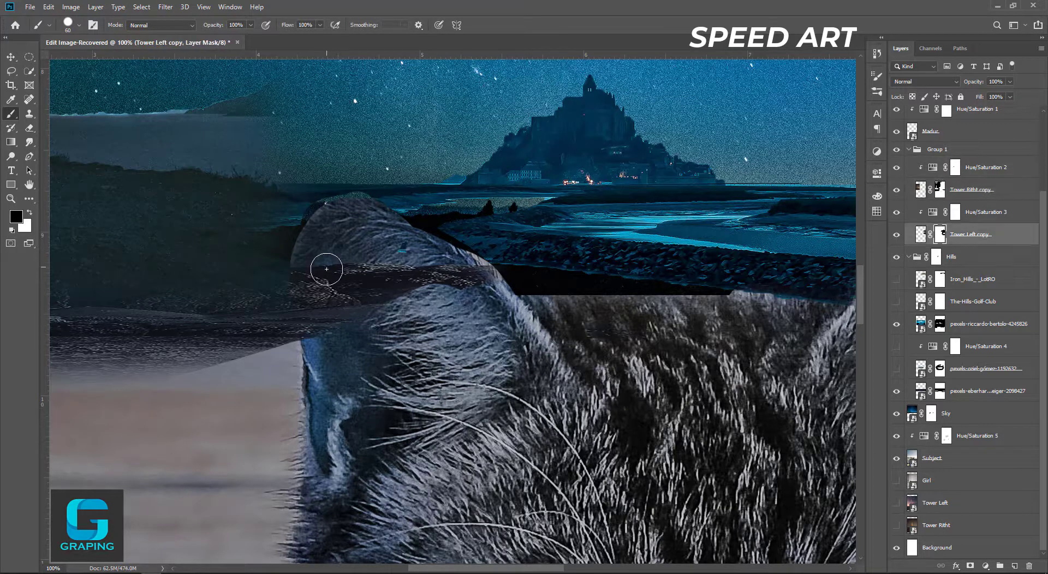
pyautogui.moveTo(399, 296)
pyautogui.mouseDown()
pyautogui.moveTo(305, 294)
pyautogui.moveTo(491, 270)
pyautogui.mouseUp()
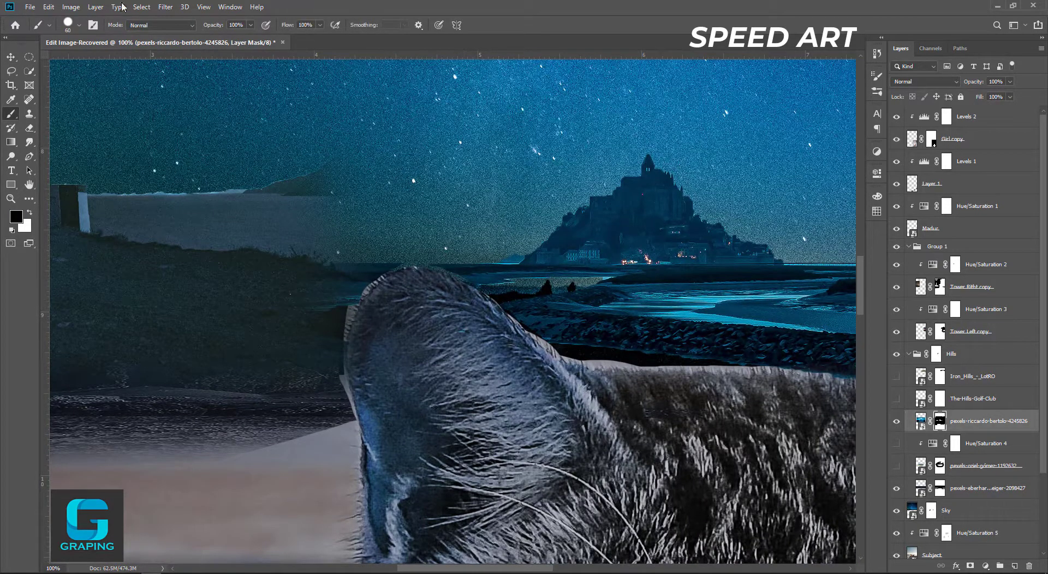
pyautogui.moveTo(362, 279); pyautogui.dragTo(385, 247)
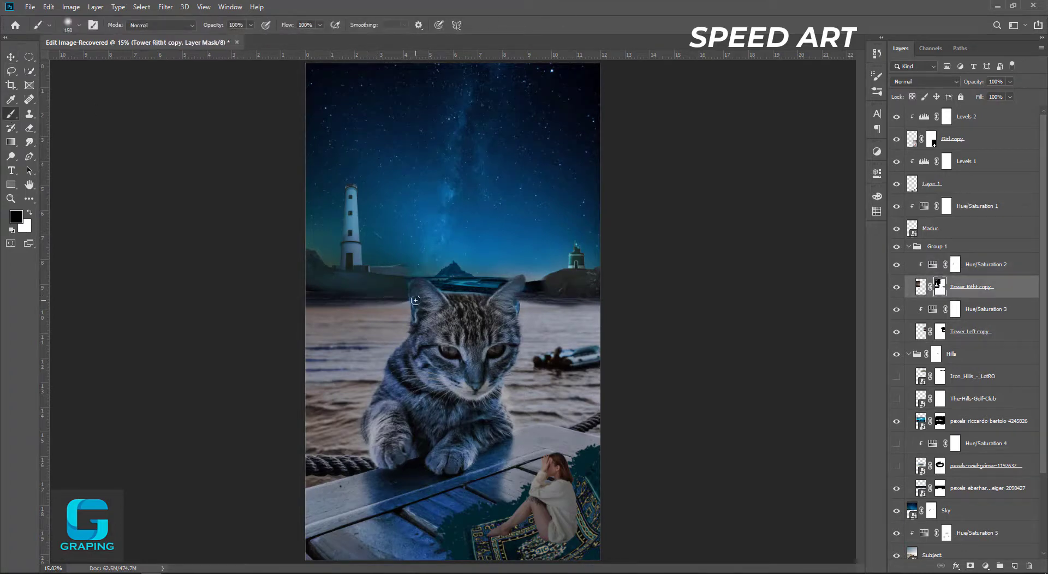
# Select Layer 1, set the foreground to dark teal #023a4a, and switch to the Mixer Brush.
pyautogui.rightClick(312, 311)
pyautogui.press('Escape')
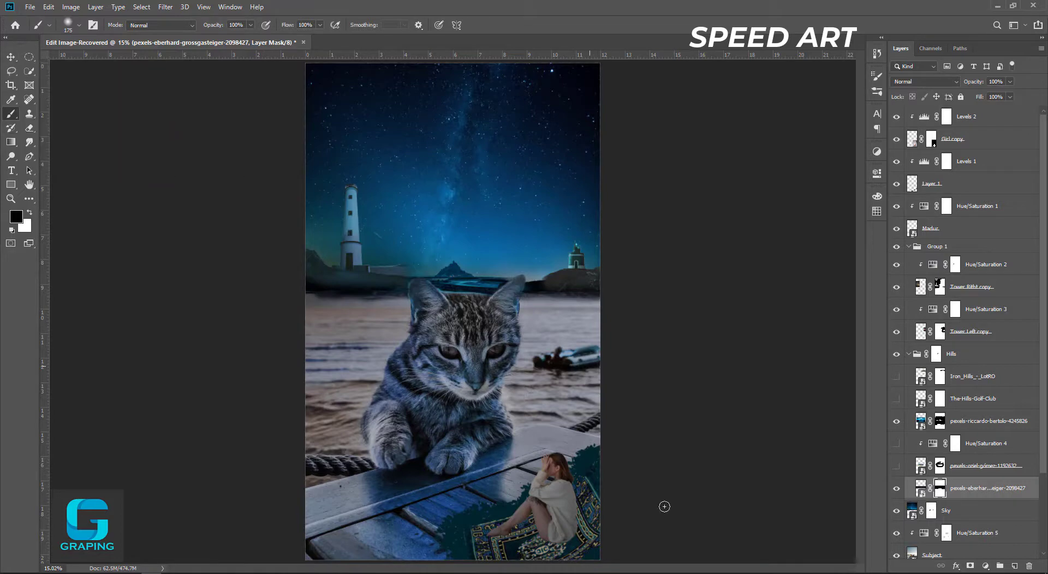
pyautogui.click(931, 184)
pyautogui.click(16, 217)
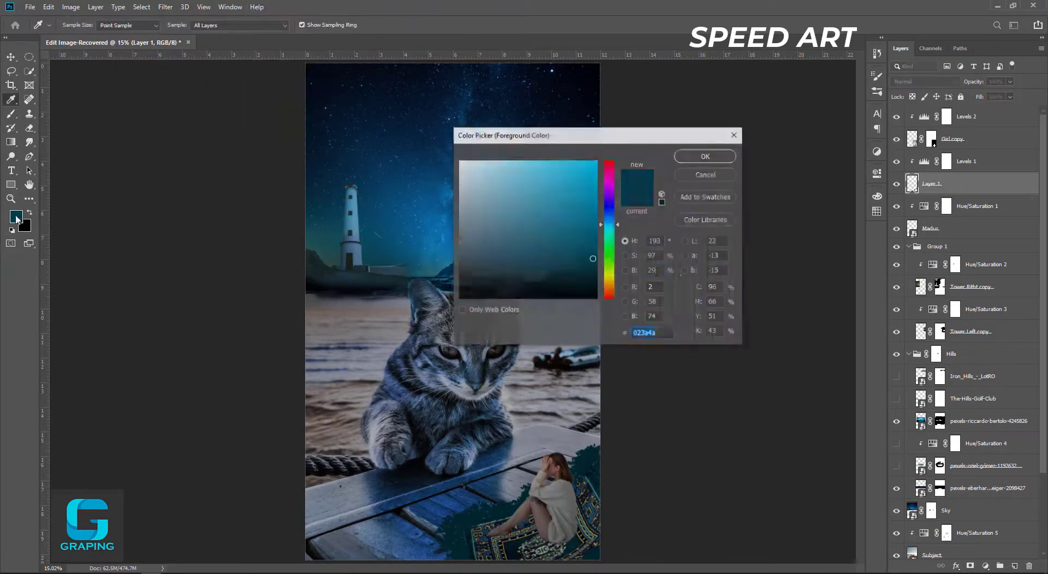
pyautogui.press('Return')
pyautogui.hotkey('ctrl', '+')
pyautogui.hotkey('ctrl', '+')
pyautogui.hotkey('ctrl', '+')
pyautogui.rightClick(11, 113)
pyautogui.click(69, 25)
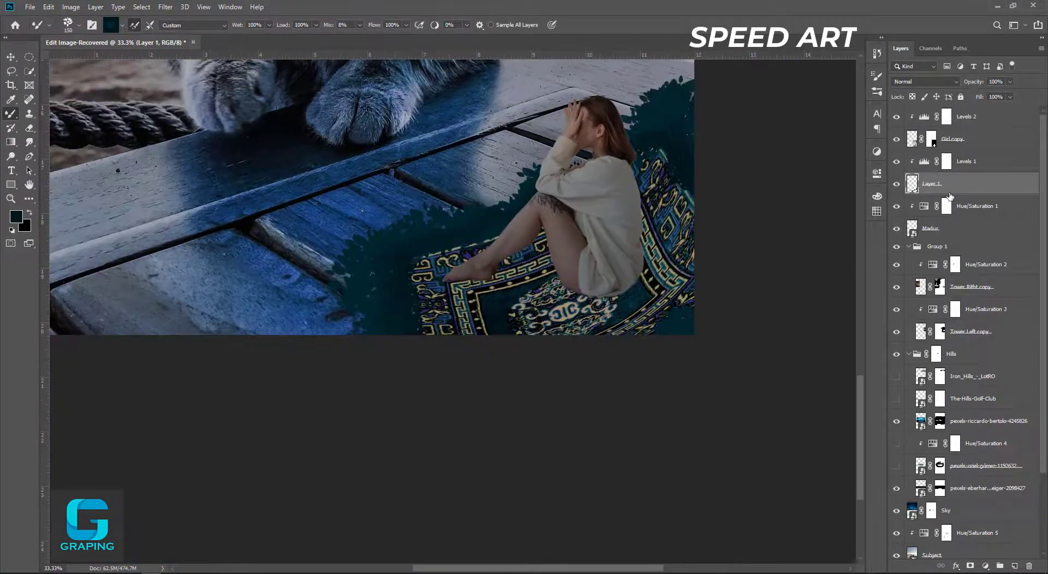
pyautogui.hotkey('ctrl', '0')
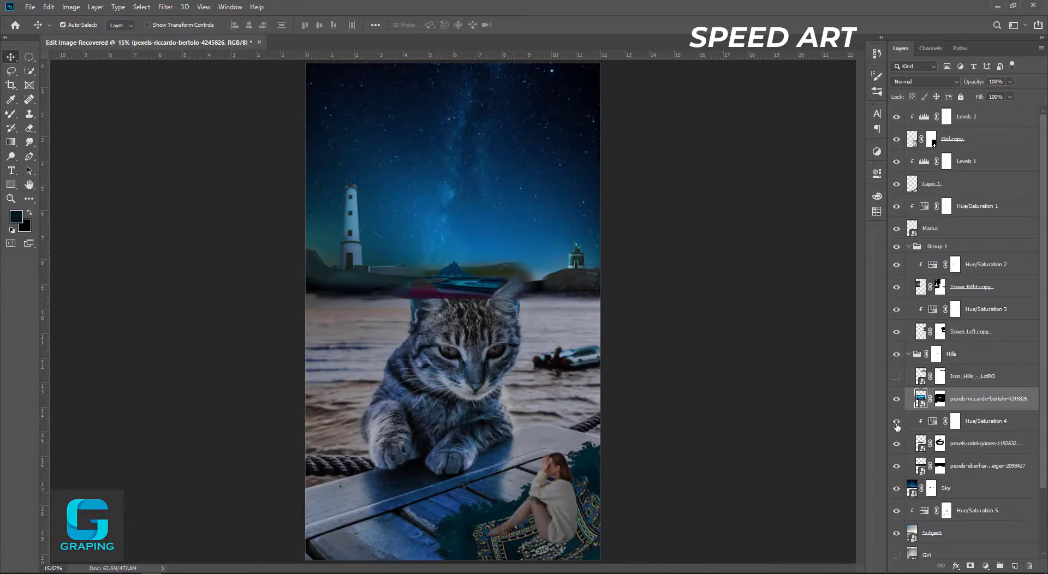
# Reveal darker water on the pexels-oziel-gómez mask, then duplicate and rotate the layer to extend it.
pyautogui.click(939, 443)
pyautogui.moveTo(544, 467); pyautogui.dragTo(513, 490)
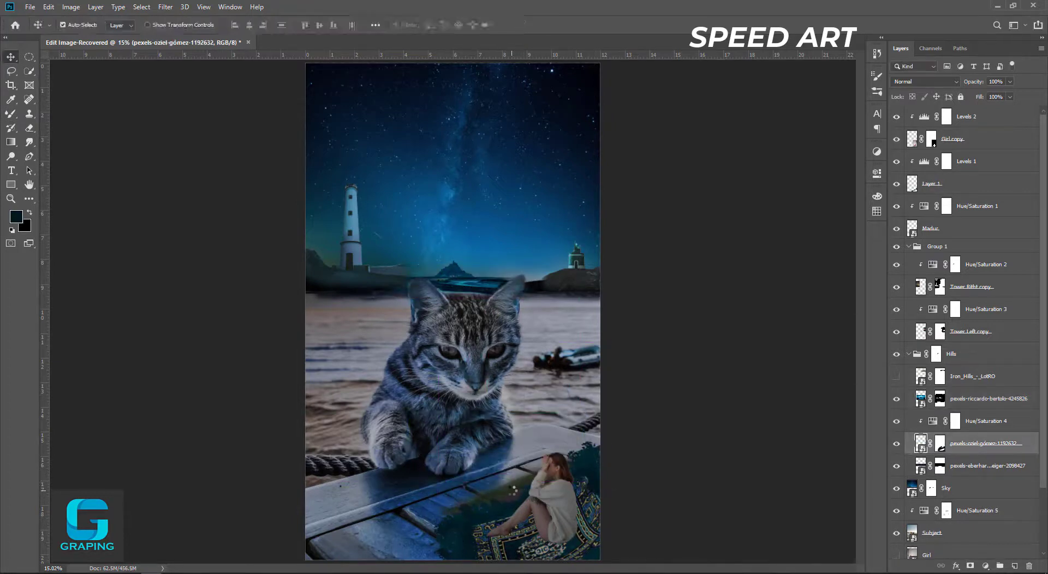
pyautogui.hotkey('ctrl', 't')
pyautogui.press('Return')
pyautogui.hotkey('ctrl', 'j')
pyautogui.hotkey('ctrl', 't')
pyautogui.moveTo(524, 425)
pyautogui.mouseDown()
pyautogui.moveTo(461, 443)
pyautogui.moveTo(428, 525)
pyautogui.mouseUp()
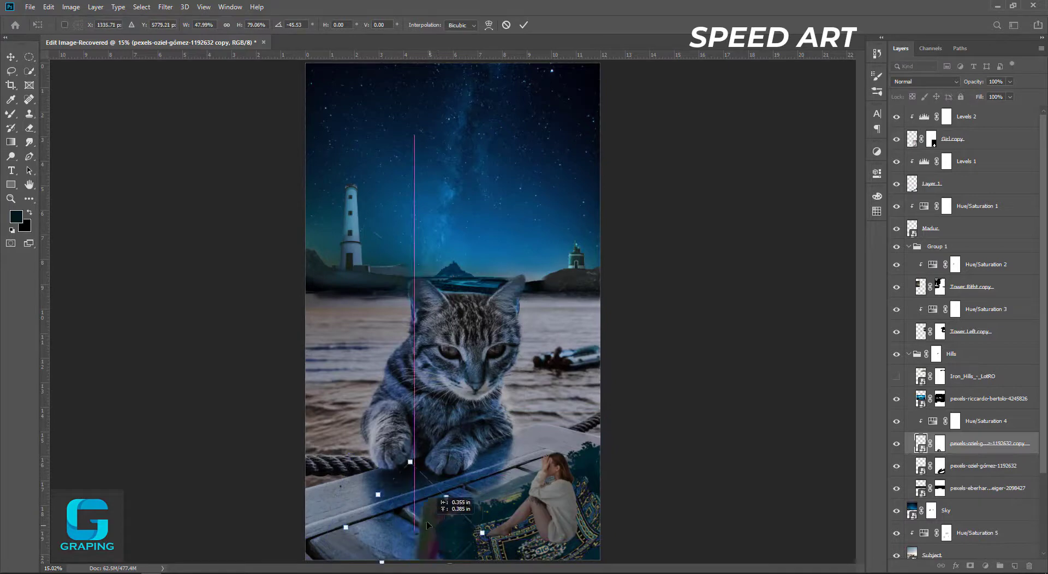
pyautogui.press('Return')
# Reset colours to black and white and select Layer 1 with the Eraser.
pyautogui.click(939, 465)
pyautogui.press('d')
pyautogui.press('b')
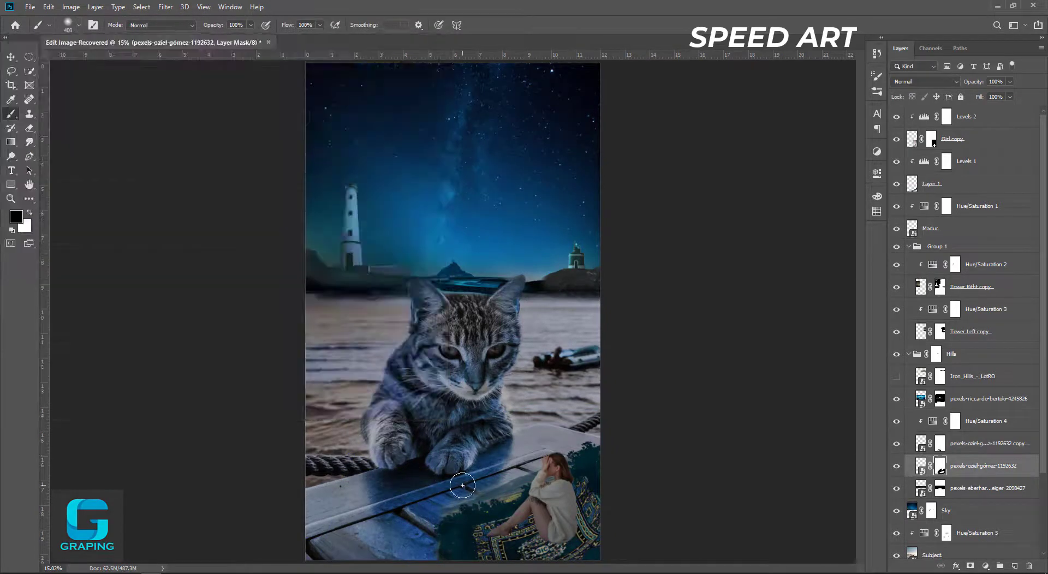
pyautogui.click(931, 184)
pyautogui.press('e')
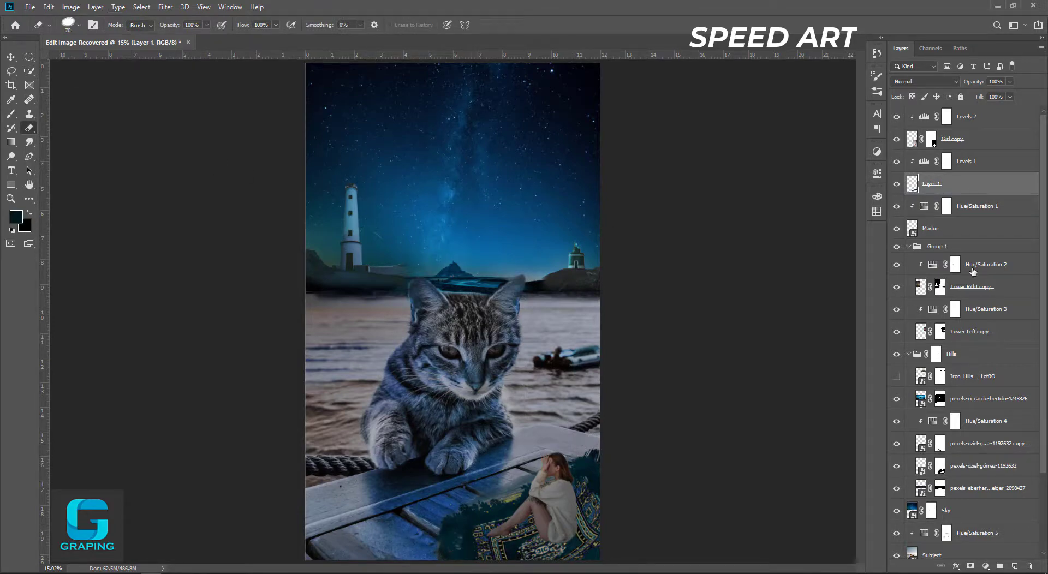
# Add a yellow Solid Color fill layer.
pyautogui.click(973, 271)
pyautogui.click(985, 566)
pyautogui.click(977, 374)
pyautogui.click(612, 267)
pyautogui.click(584, 168)
# Invert the Color Fill 1 mask to hide the yellow everywhere and set a small brush.
pyautogui.click(697, 154)
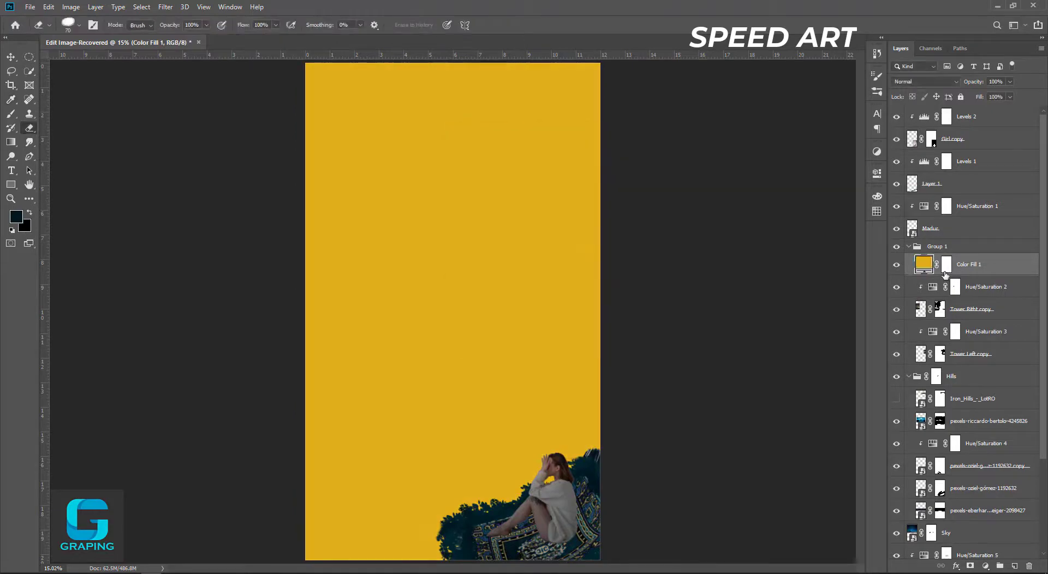
pyautogui.hotkey('ctrl', 'i')
pyautogui.press('b')
pyautogui.click(80, 25)
pyautogui.press('Return')
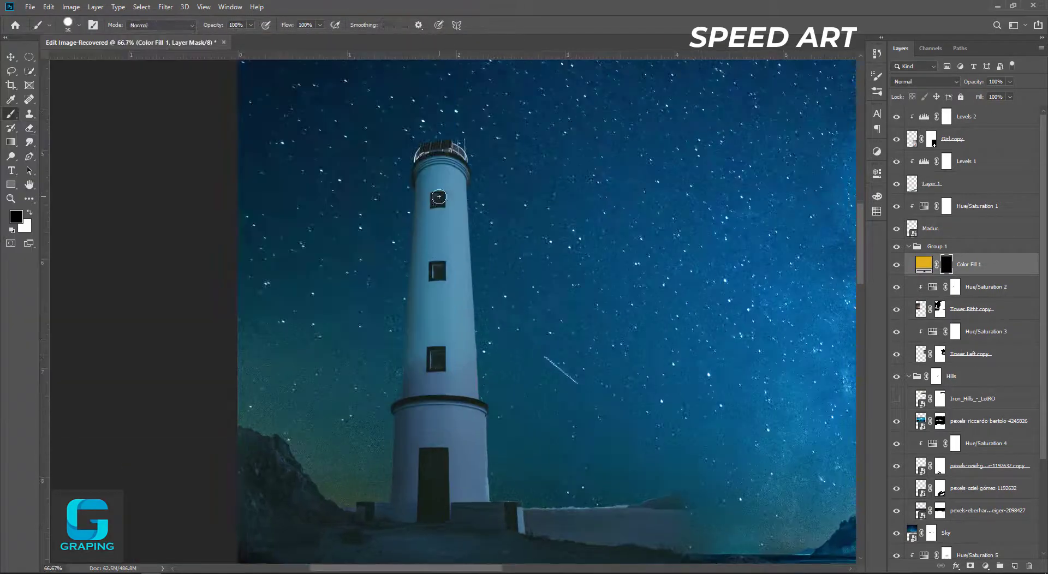
# Paint yellow light into the lighthouse window and down the doorway.
pyautogui.scroll(3, 451, 291)
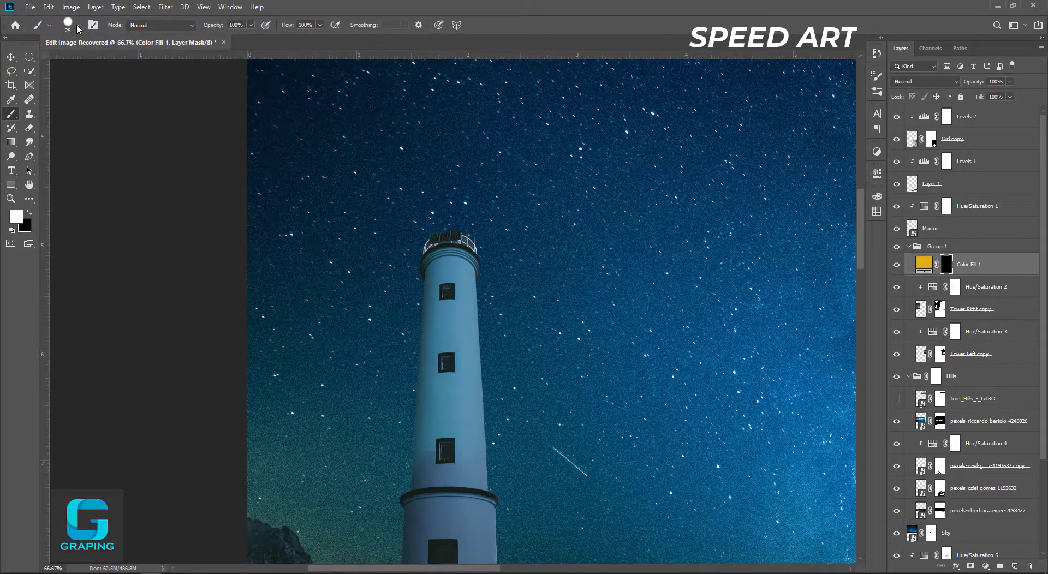
pyautogui.scroll(3, 446, 291)
pyautogui.scroll(3, 446, 292)
pyautogui.click(423, 222)
pyautogui.hotkey('ctrl', 'z')
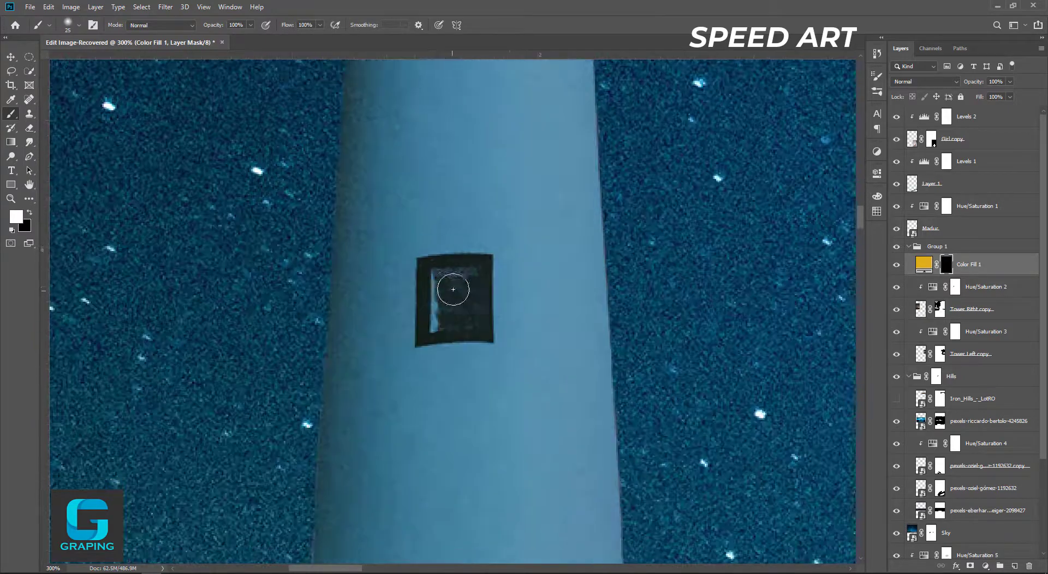
pyautogui.click(453, 289)
pyautogui.scroll(-2, 467, 218)
pyautogui.scroll(-5, 546, 273)
pyautogui.press(']')
pyautogui.press(']')
pyautogui.press(']')
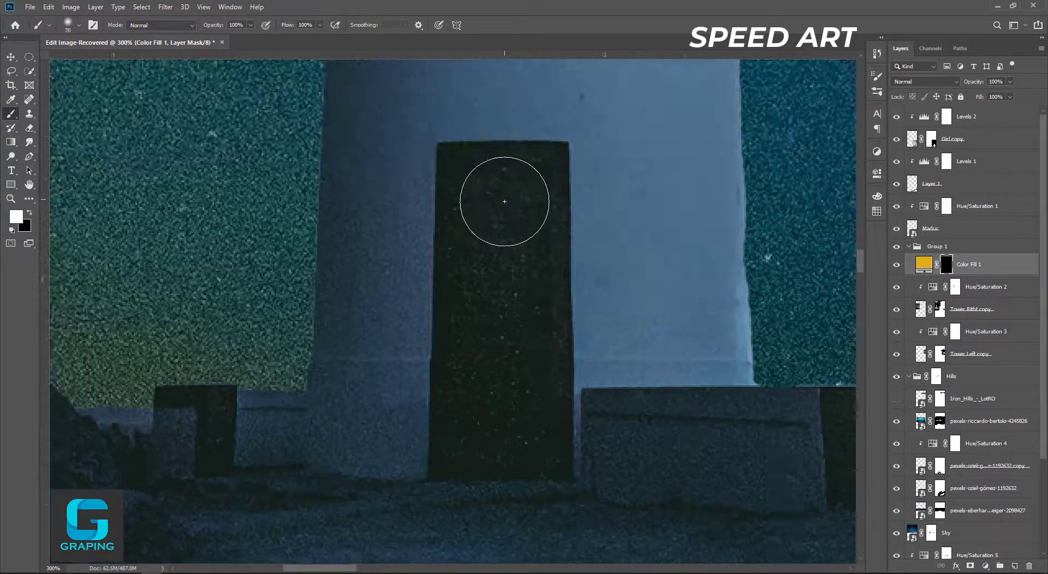
pyautogui.moveTo(504, 202); pyautogui.dragTo(499, 422)
# Fill the small doorway and give the right lighthouse lamp a soft yellow glow.
pyautogui.scroll(-5, 498, 422)
pyautogui.scroll(3, 426, 275)
pyautogui.scroll(3, 427, 276)
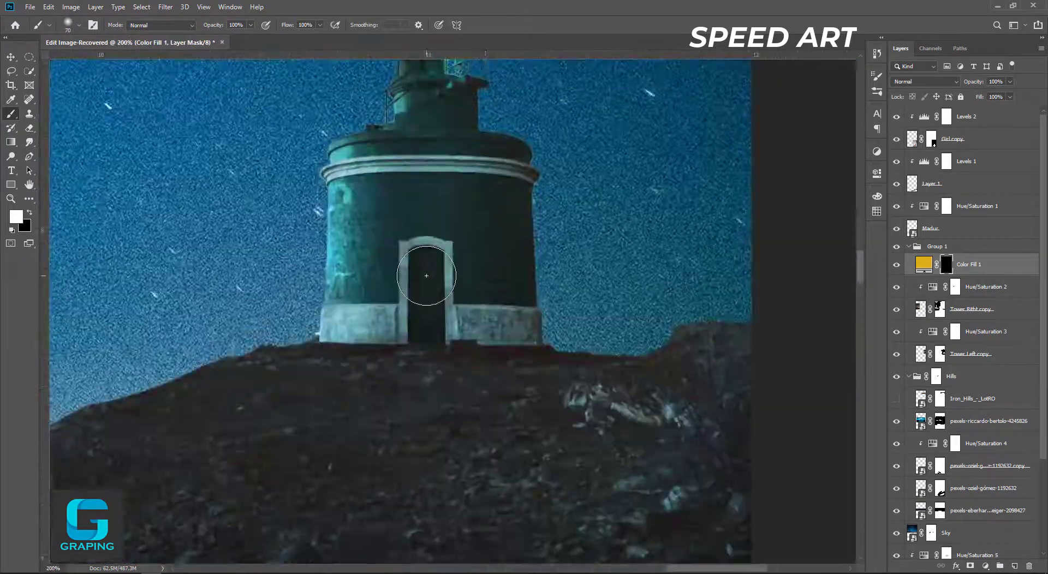
pyautogui.scroll(3, 426, 276)
pyautogui.moveTo(398, 210); pyautogui.dragTo(397, 349)
pyautogui.scroll(10, 463, 256)
pyautogui.press('[')
pyautogui.press('[')
pyautogui.press('[')
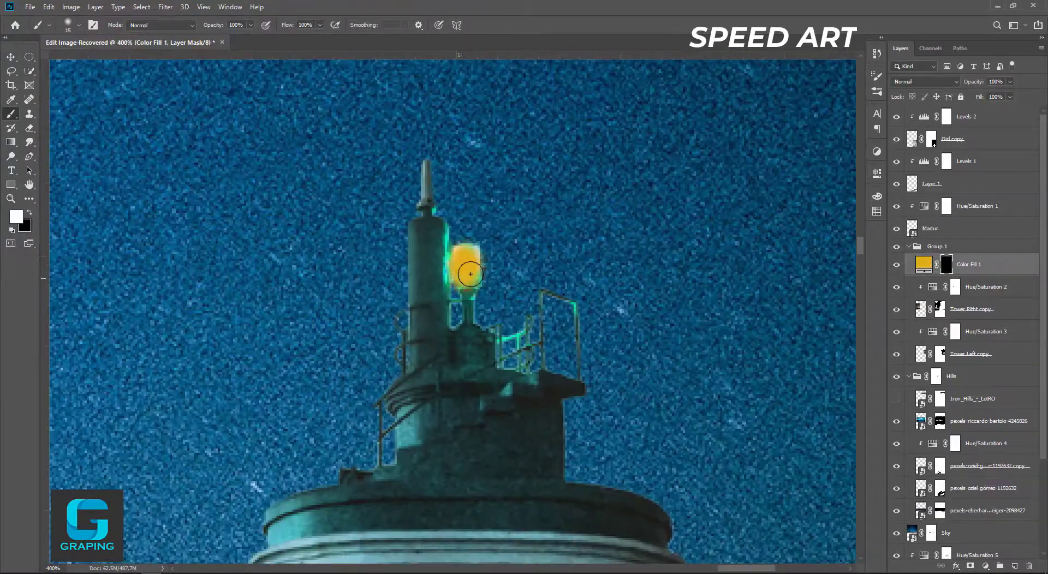
pyautogui.moveTo(225, 40); pyautogui.dragTo(214, 40)
pyautogui.moveTo(445, 218); pyautogui.dragTo(453, 314)
pyautogui.scroll(-3, 452, 314)
pyautogui.moveTo(508, 218); pyautogui.dragTo(500, 341)
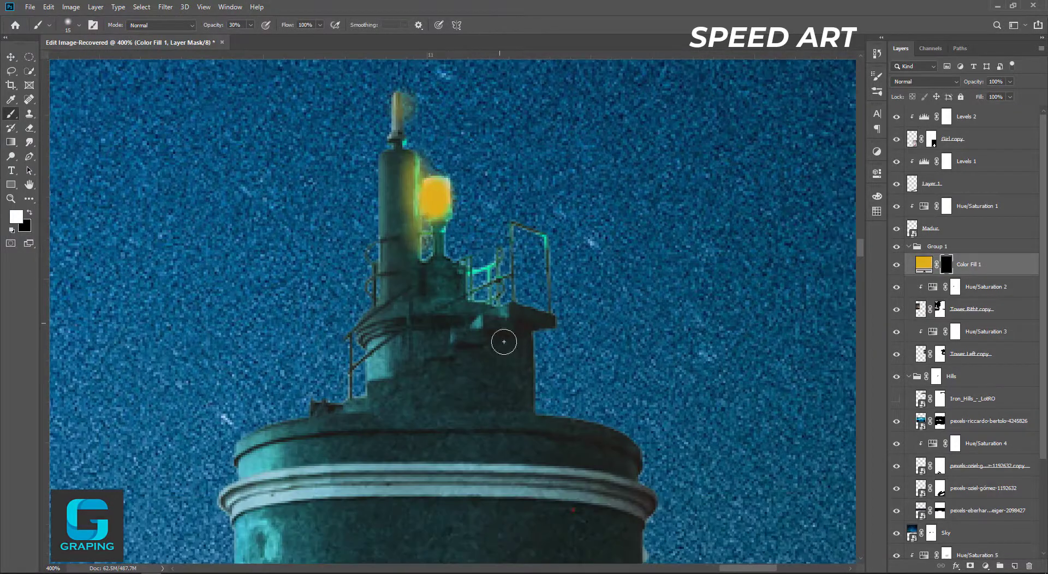
# Select the Tower Left copy mask and shrink the brush for edge work.
pyautogui.hotkey('ctrl', '0')
pyautogui.scroll(4, 521, 163)
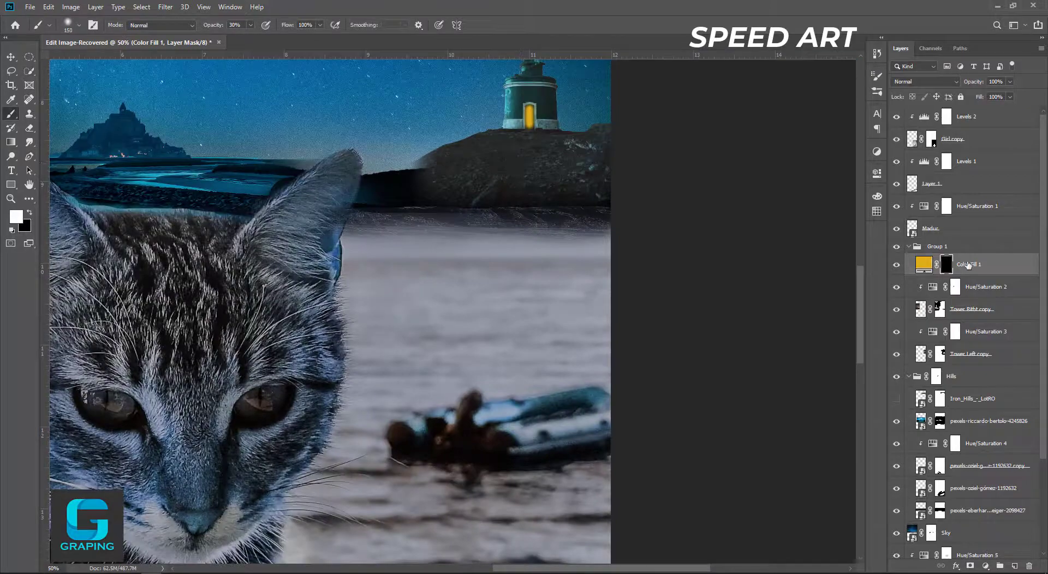
pyautogui.click(939, 353)
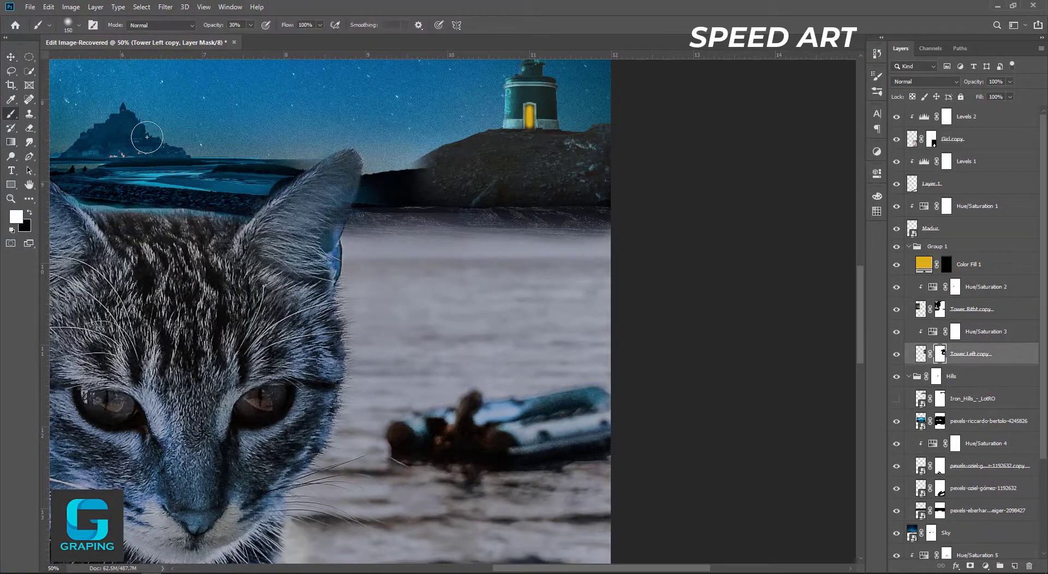
pyautogui.rightClick(424, 140)
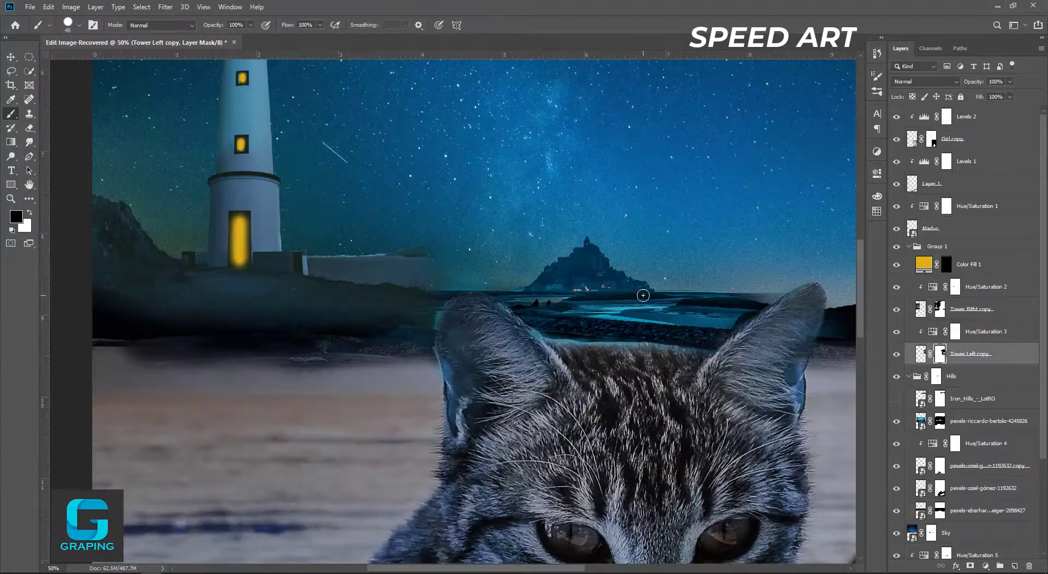
pyautogui.scroll(5, 501, 222)
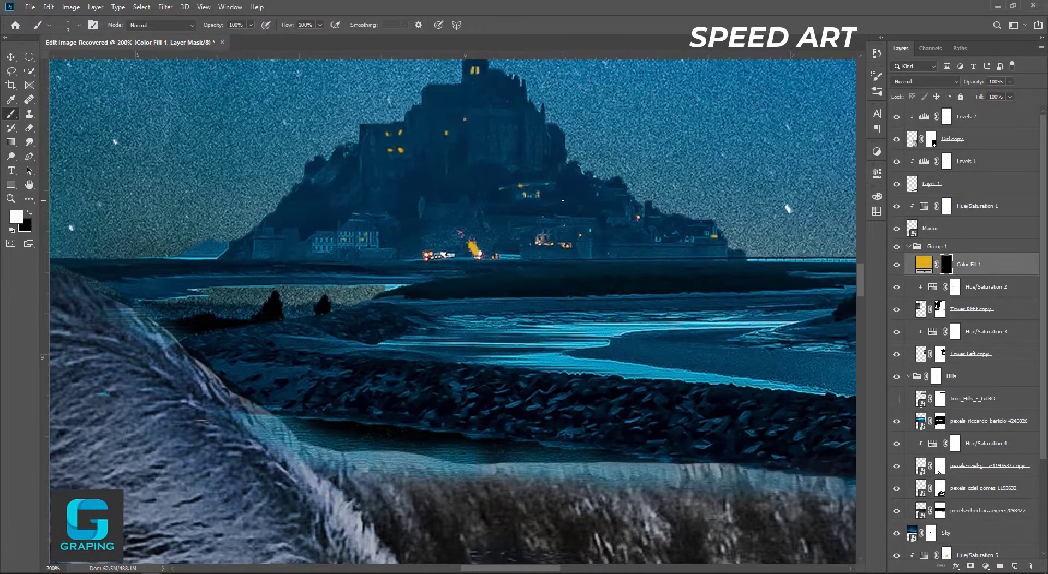
pyautogui.hotkey('ctrl', '0')
# Paint yellow light beams from the lighthouse on a new layer and soften them with Gaussian Blur.
pyautogui.click(1014, 565)
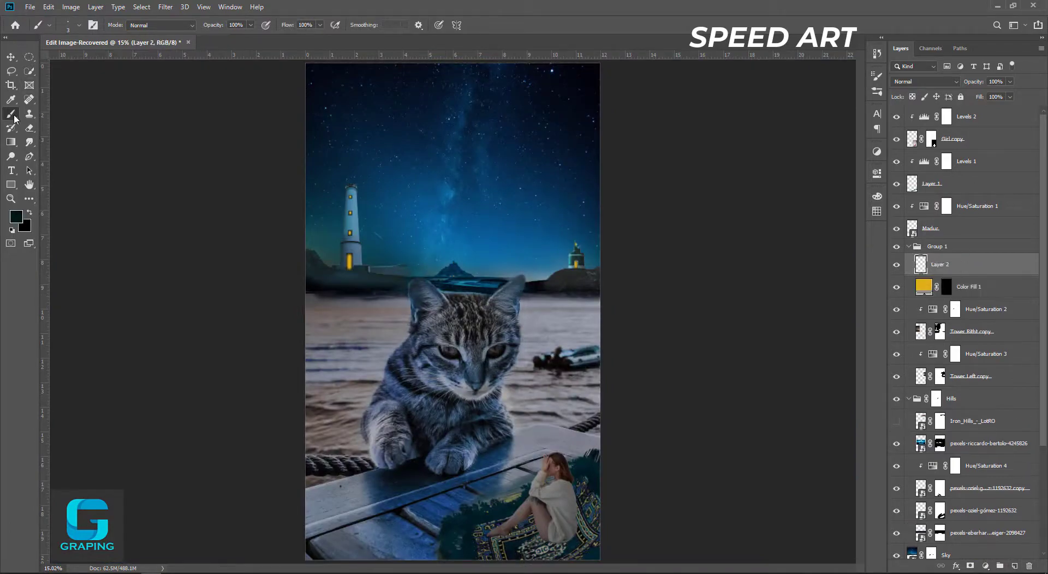
pyautogui.click(16, 217)
pyautogui.click(709, 156)
pyautogui.moveTo(600, 175); pyautogui.dragTo(551, 458)
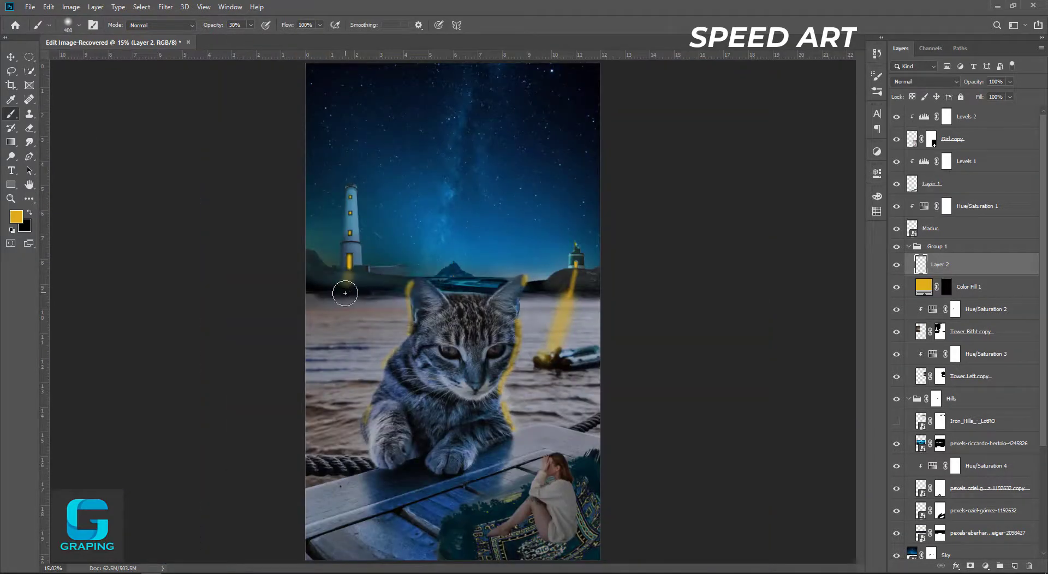
pyautogui.click(165, 7)
pyautogui.click(328, 110)
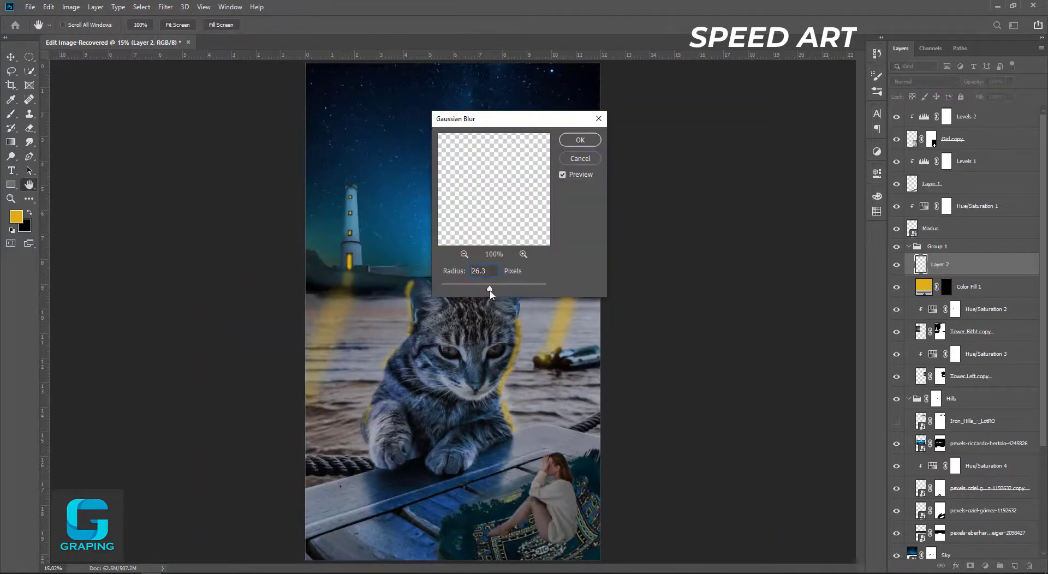
pyautogui.press('Return')
# Set a full-opacity white brush on the Tower Right copy mask and blend it around the cat's ears.
pyautogui.click(954, 309)
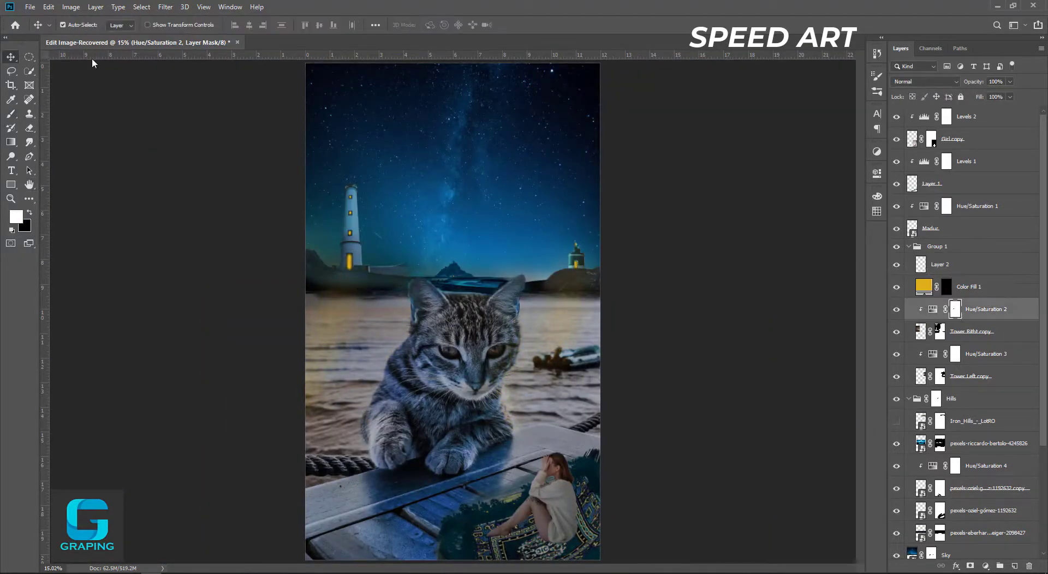
pyautogui.press('d')
pyautogui.click(956, 352)
pyautogui.scroll(5, 350, 229)
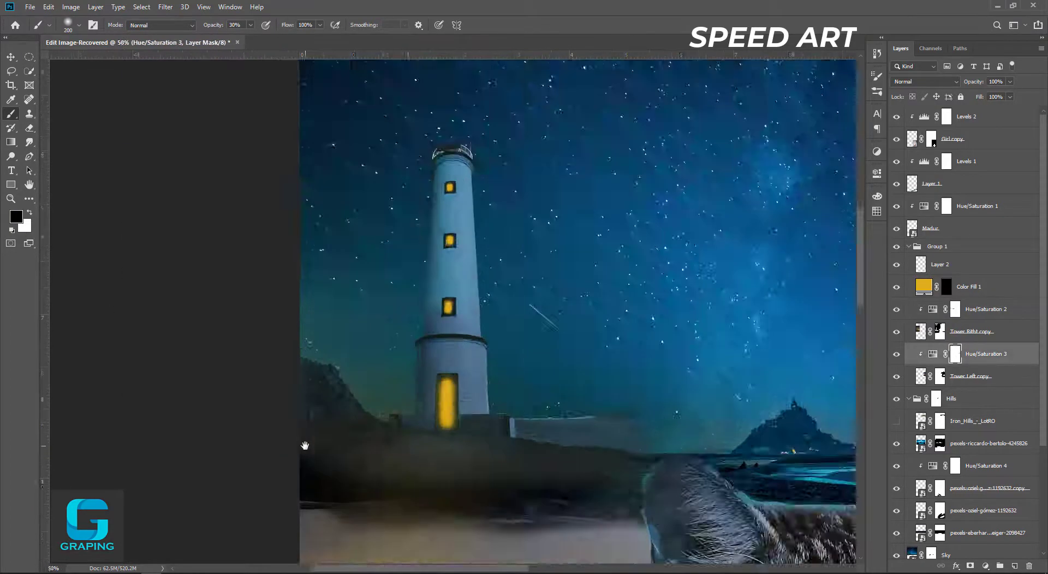
pyautogui.hotkey('alt', ']')
pyautogui.press('0')
pyautogui.press('[')
pyautogui.press('[')
pyautogui.press('[')
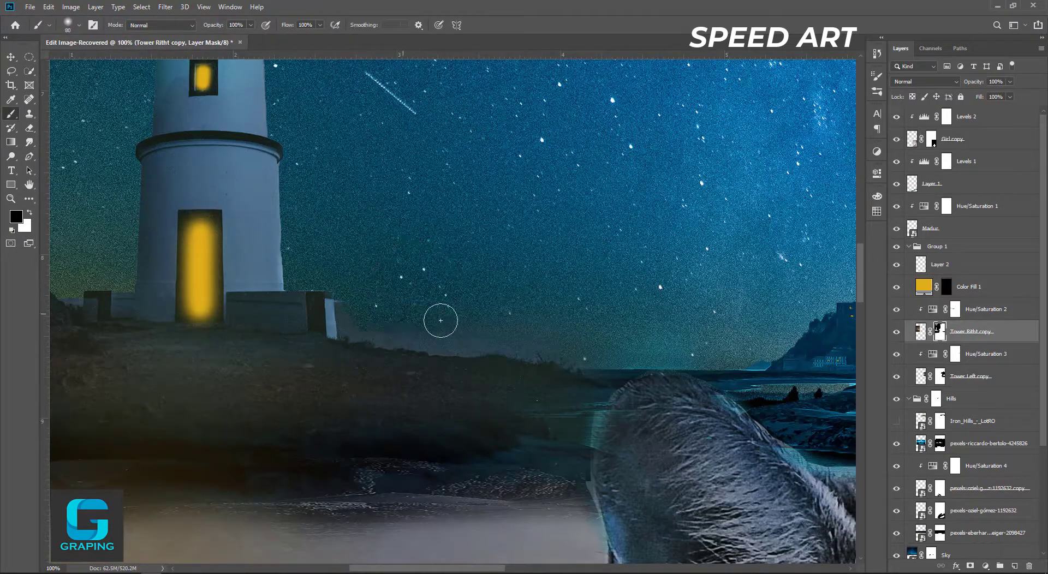
pyautogui.moveTo(90, 468)
pyautogui.mouseDown()
pyautogui.moveTo(343, 414)
pyautogui.moveTo(276, 344)
pyautogui.mouseUp()
pyautogui.press('x')
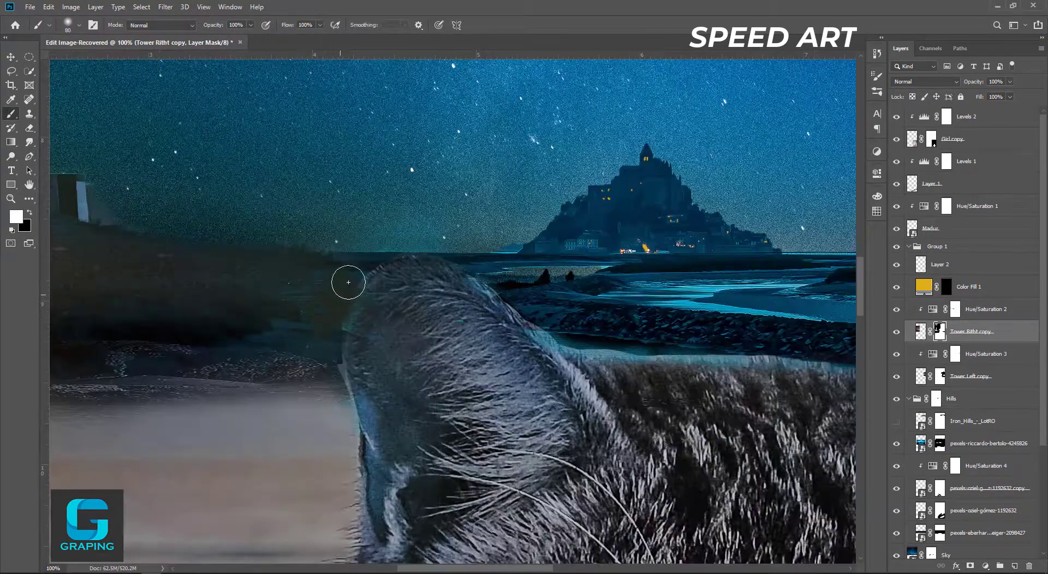
pyautogui.moveTo(344, 281); pyautogui.dragTo(138, 265)
pyautogui.moveTo(152, 335); pyautogui.dragTo(382, 273)
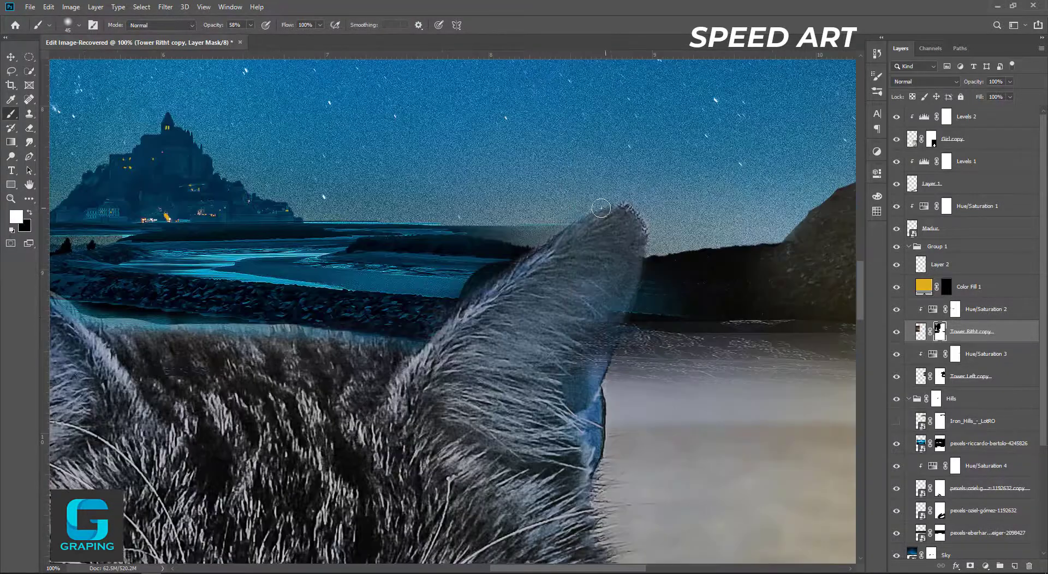
# Move up to the tower windows and resize the brush to touch up the yellow window glow.
pyautogui.scroll(-3, 656, 317)
pyautogui.scroll(5, 655, 317)
pyautogui.scroll(2, 491, 249)
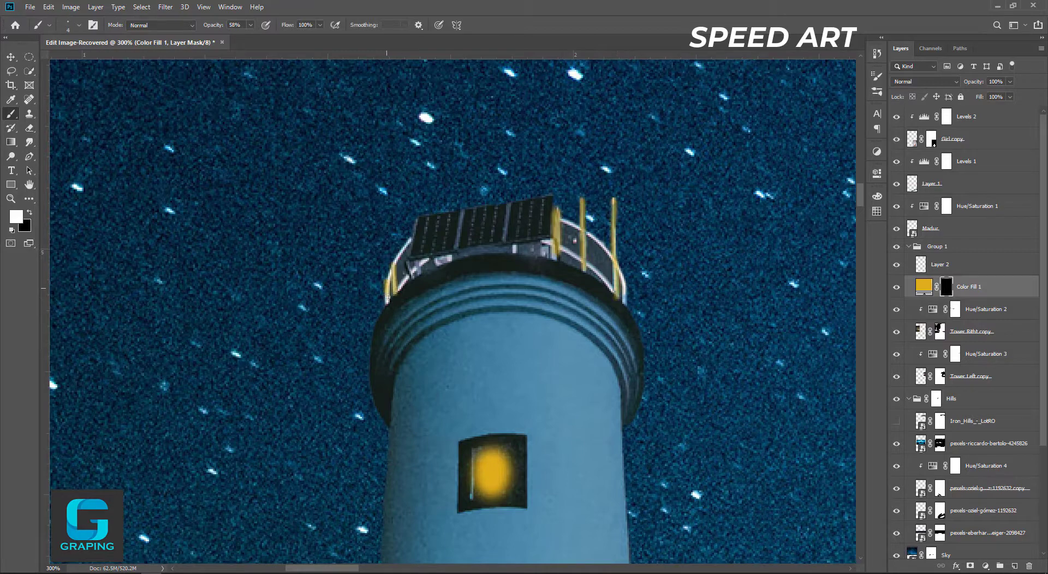
pyautogui.moveTo(515, 240); pyautogui.dragTo(416, 0)
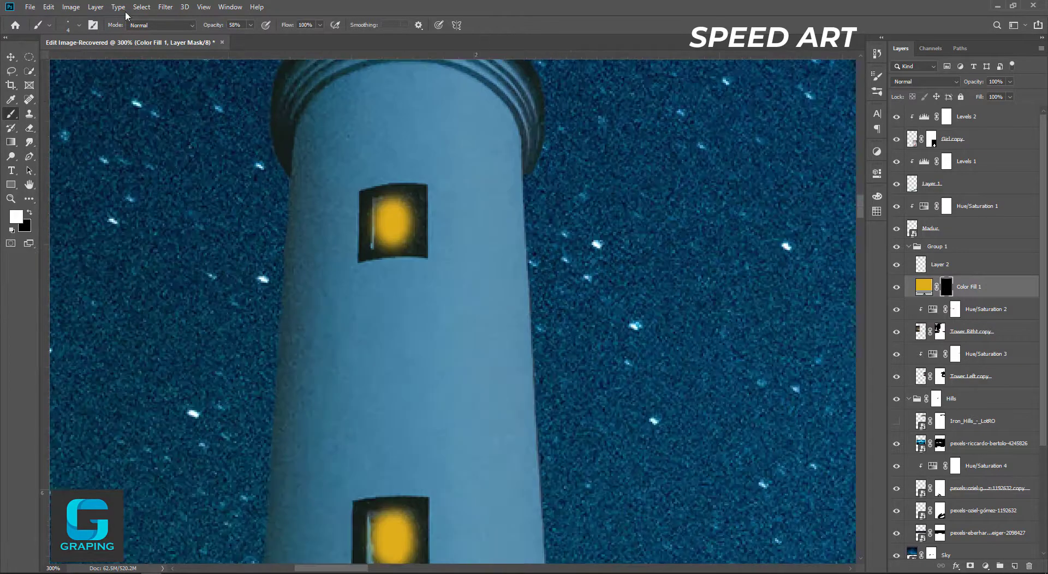
pyautogui.press(']')
pyautogui.press(']')
pyautogui.press(']')
pyautogui.scroll(-3, 590, 451)
pyautogui.scroll(-4, 606, 283)
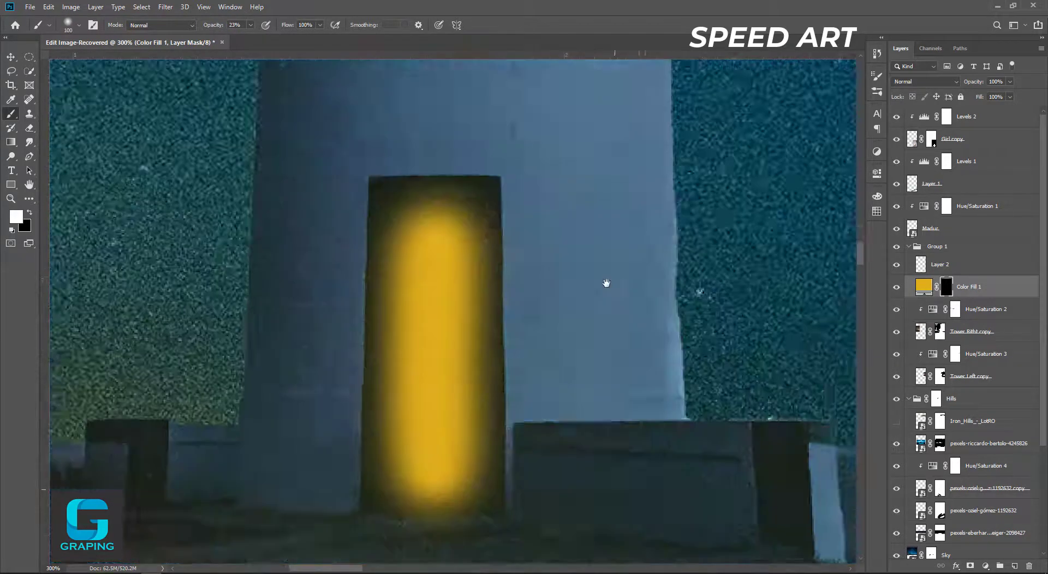
pyautogui.scroll(-2, 589, 441)
pyautogui.scroll(-5, 588, 441)
pyautogui.scroll(3, 514, 364)
pyautogui.scroll(2, 512, 345)
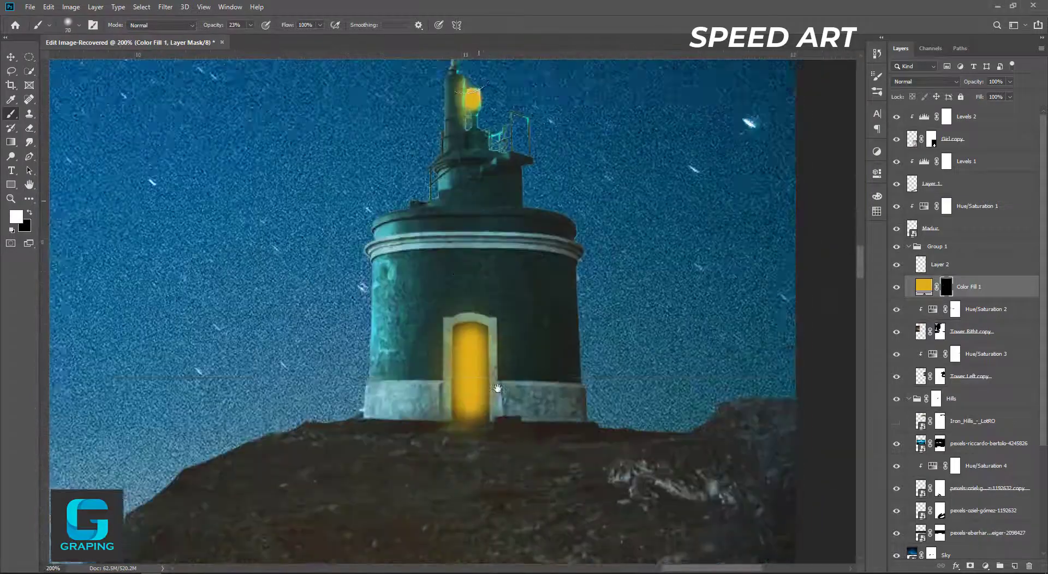
pyautogui.press('[')
pyautogui.press('[')
pyautogui.press('[')
# Fit the image on screen and add a Levels adjustment layer for the lighthouse.
pyautogui.hotkey('ctrl', '0')
pyautogui.press('v')
pyautogui.click(986, 308)
pyautogui.click(985, 565)
# Lower the Levels 3 output white to darken the lighthouse.
pyautogui.click(977, 385)
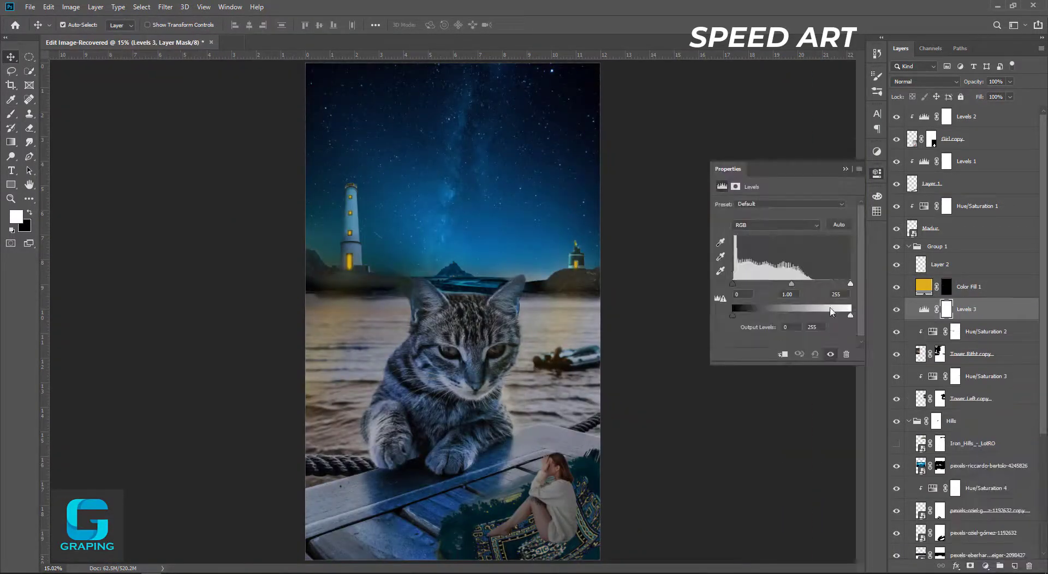
pyautogui.moveTo(850, 315); pyautogui.dragTo(785, 315)
pyautogui.press('b')
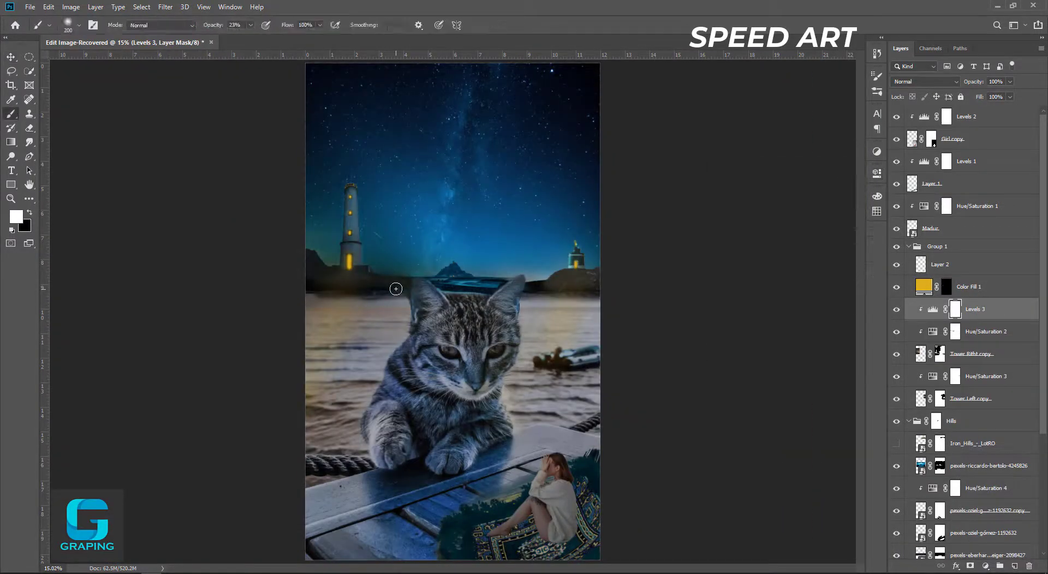
# Add a Levels 4 above Hue/Saturation 3 with output white 188, clipped to the lighthouse below.
pyautogui.click(985, 375)
pyautogui.click(985, 566)
pyautogui.click(977, 385)
pyautogui.moveTo(850, 315); pyautogui.dragTo(818, 315)
pyautogui.hotkey('ctrl', 'alt', 'g')
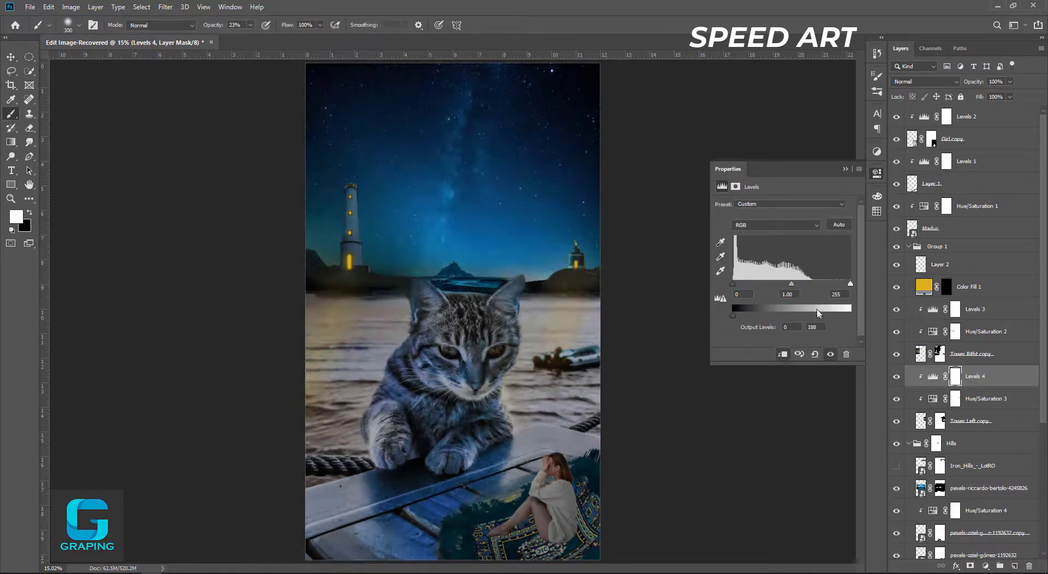
# Paint black on the Levels 3 mask to restore the left lighthouse's brightness.
pyautogui.click(845, 170)
pyautogui.press('x')
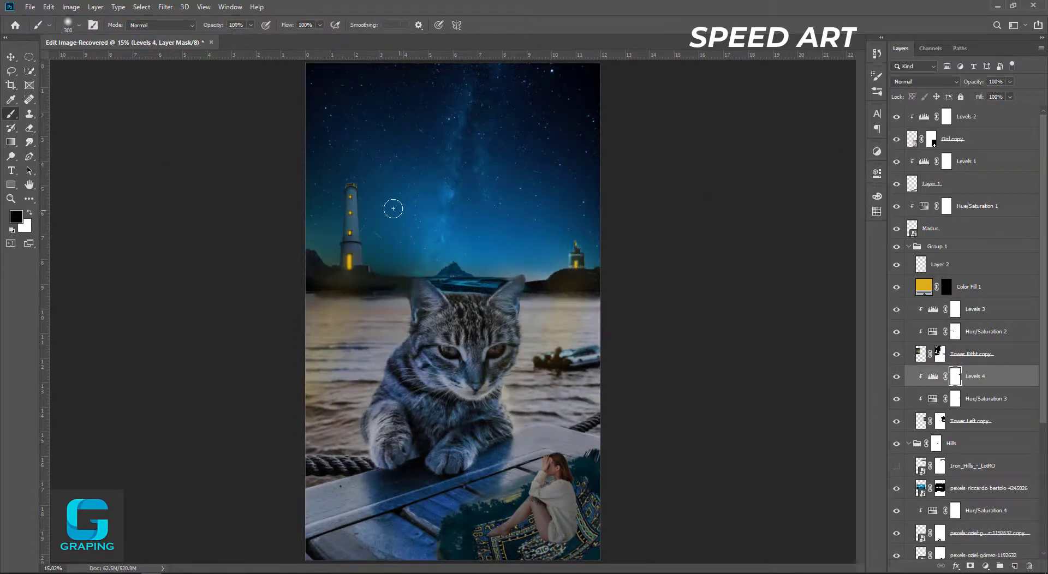
pyautogui.hotkey('alt', ']')
pyautogui.hotkey('alt', ']')
pyautogui.hotkey('alt', ']')
pyautogui.moveTo(351, 195); pyautogui.dragTo(353, 248)
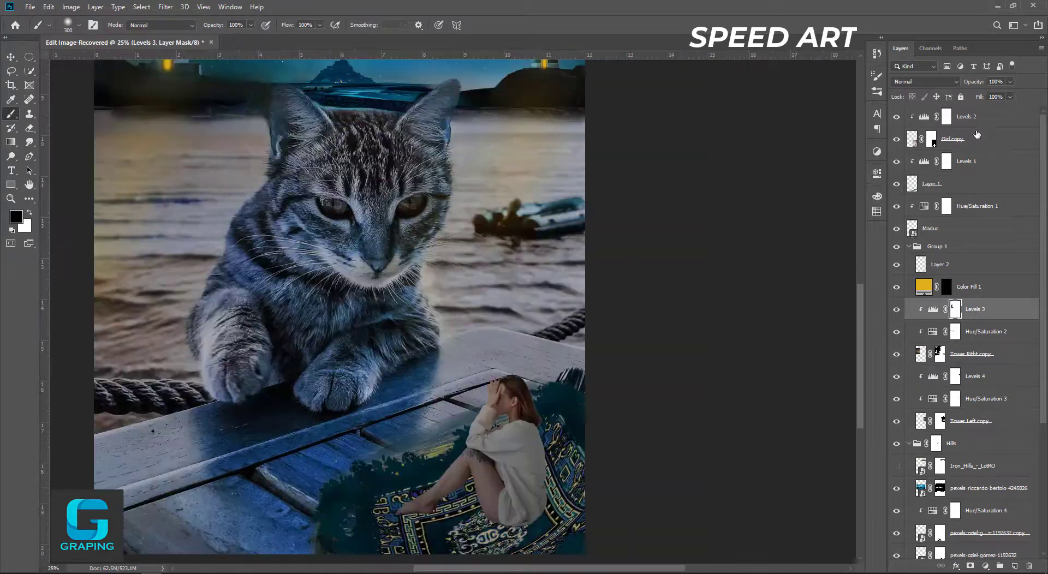
# Apply a Gaussian Blur to the white eye-glow layer.
pyautogui.click(338, 207)
pyautogui.click(165, 7)
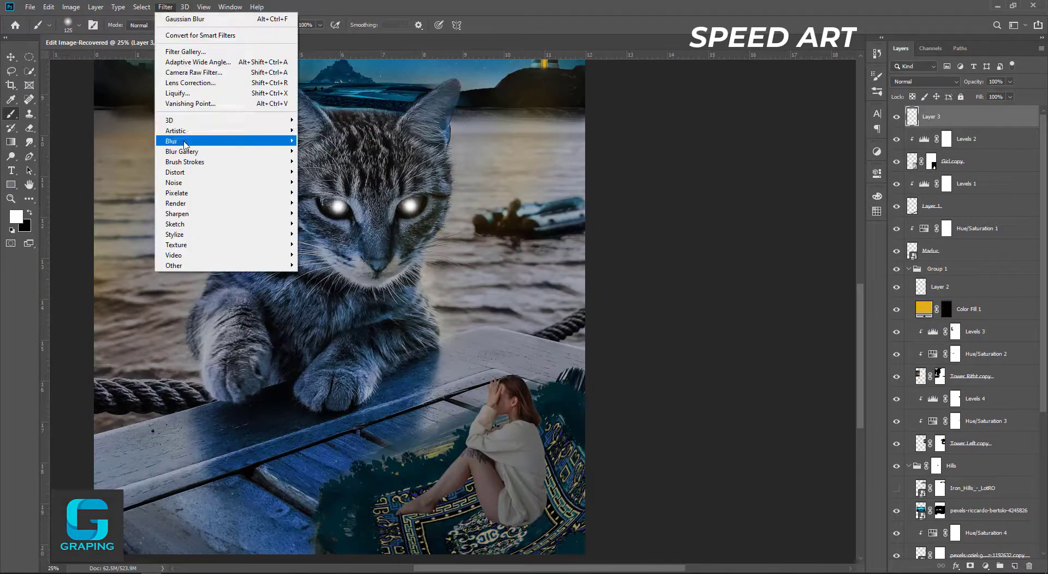
pyautogui.click(328, 170)
pyautogui.press('Return')
# Add a cyan Solid Color fill layer and invert its mask to hide it.
pyautogui.click(985, 566)
pyautogui.click(984, 375)
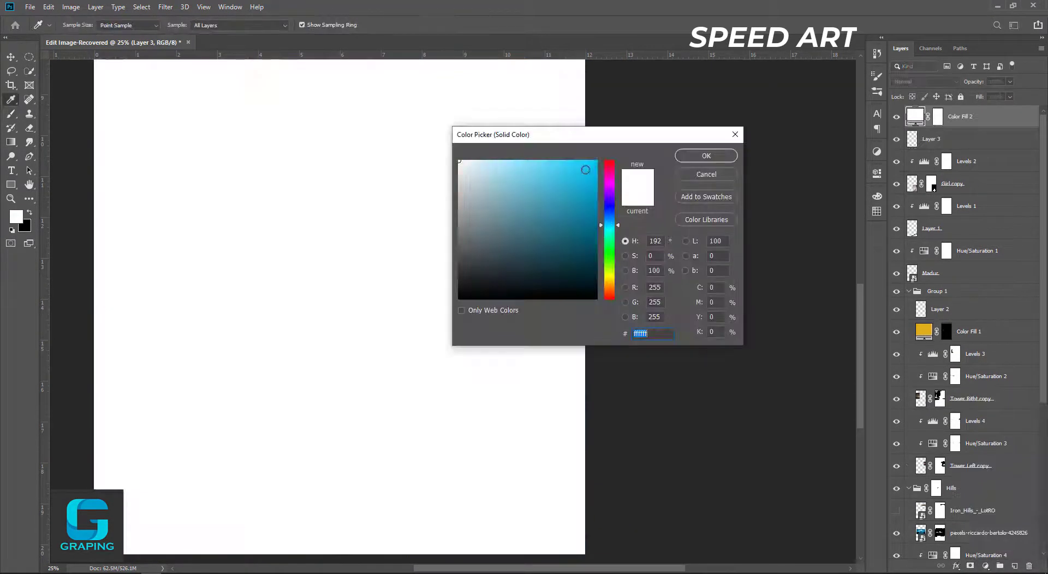
pyautogui.click(610, 229)
pyautogui.click(568, 169)
pyautogui.click(697, 154)
pyautogui.hotkey('ctrl', 'i')
# Choose a larger soft round brush and strengthen the Gaussian Blur on the white glow.
pyautogui.hotkey('ctrl', '+')
pyautogui.hotkey('ctrl', '+')
pyautogui.click(68, 24)
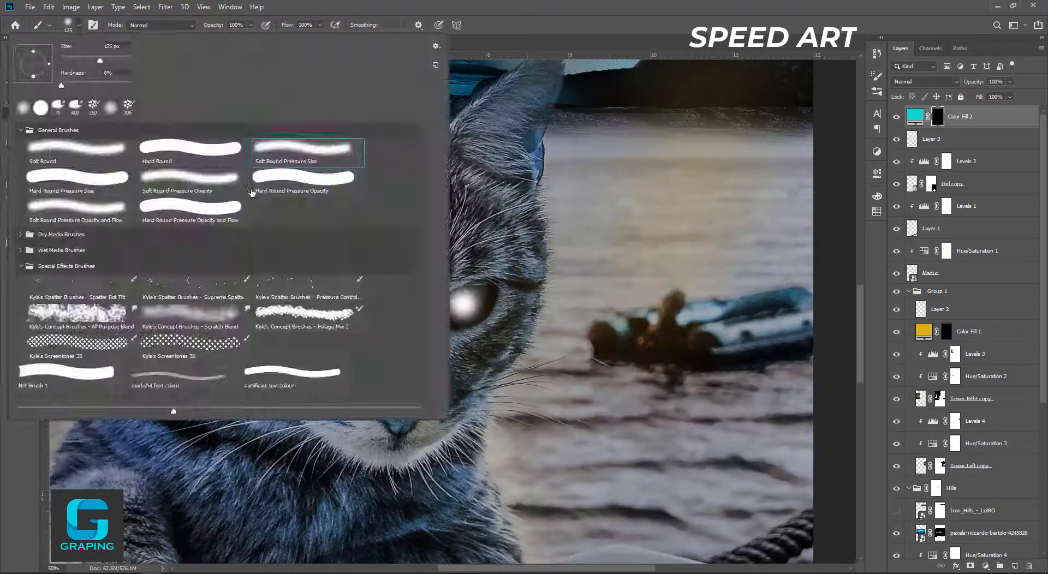
pyautogui.click(936, 125)
pyautogui.hotkey('alt', '[')
pyautogui.click(165, 6)
pyautogui.click(327, 170)
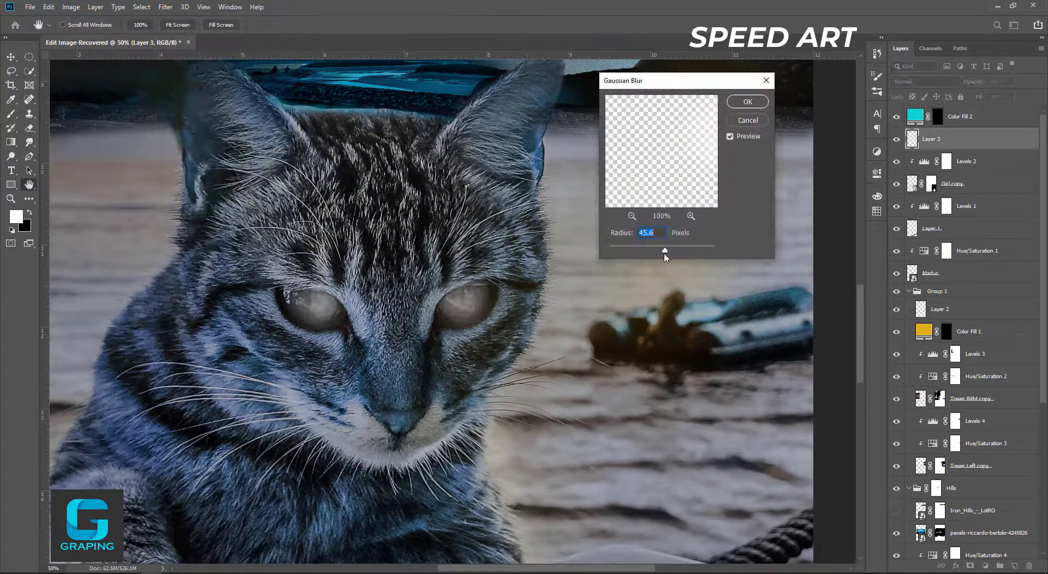
pyautogui.click(747, 102)
pyautogui.hotkey('alt', ']')
# Paint the cyan glow over both of the cat's eyes and fit the image on screen.
pyautogui.moveTo(453, 300); pyautogui.dragTo(469, 311)
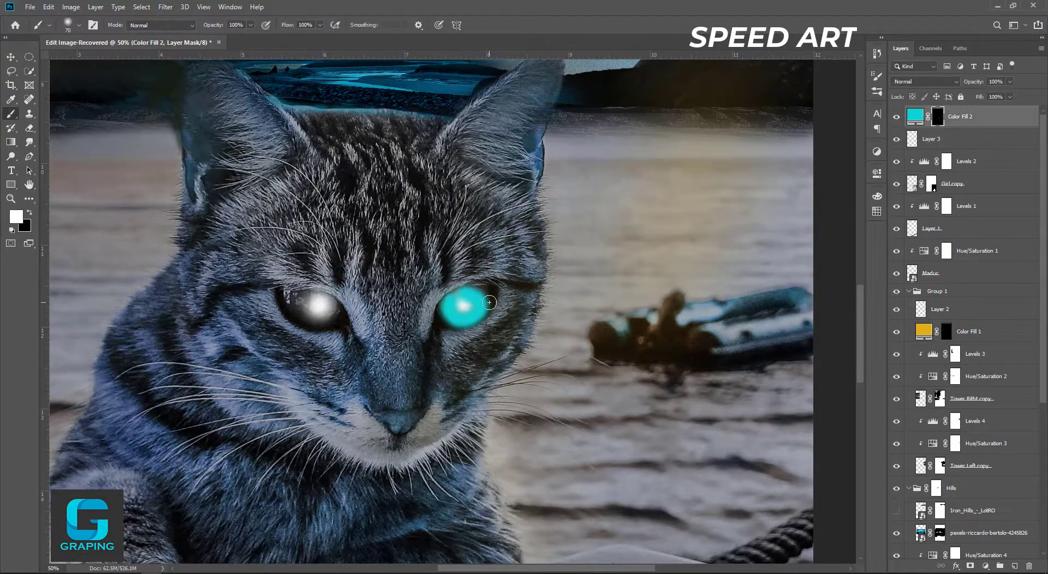
pyautogui.moveTo(329, 304); pyautogui.dragTo(322, 309)
pyautogui.hotkey('ctrl', '0')
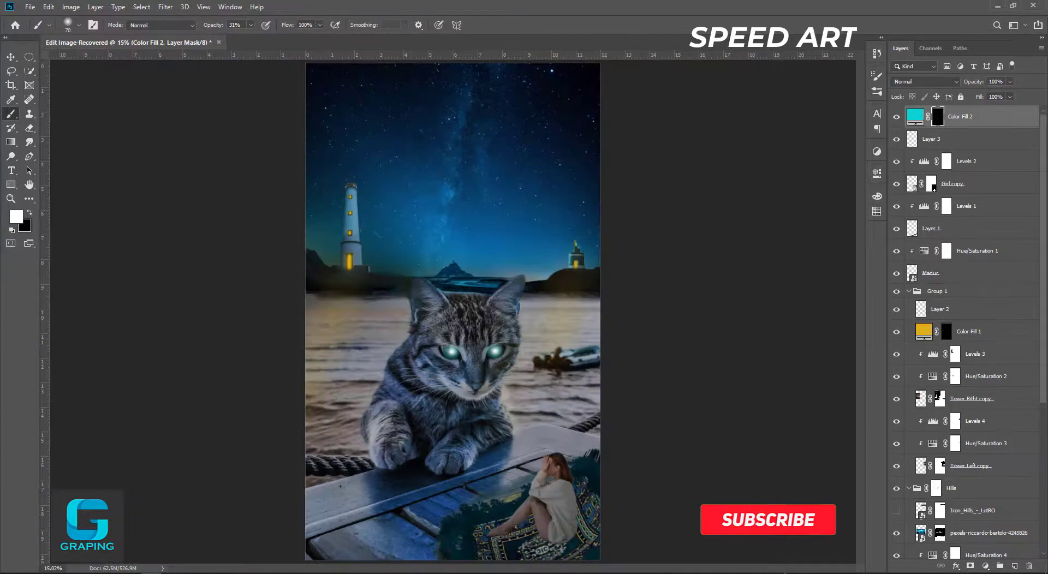
pyautogui.hotkey('ctrl', '0')
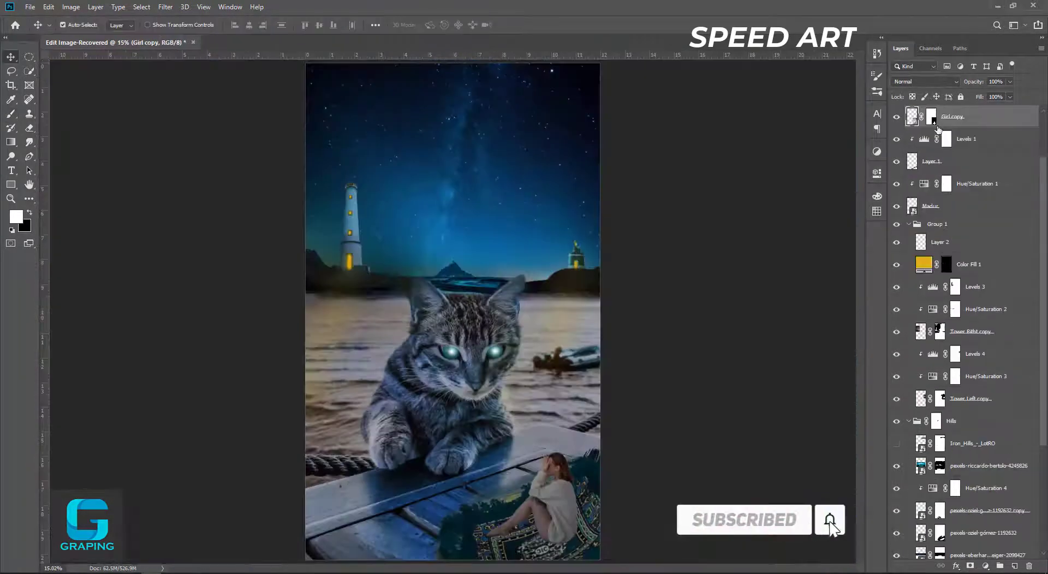
# Add a Brightness/Contrast adjustment at brightness 101 with an inverted mask.
pyautogui.click(985, 566)
pyautogui.click(873, 416)
pyautogui.moveTo(783, 235); pyautogui.dragTo(828, 235)
pyautogui.click(735, 187)
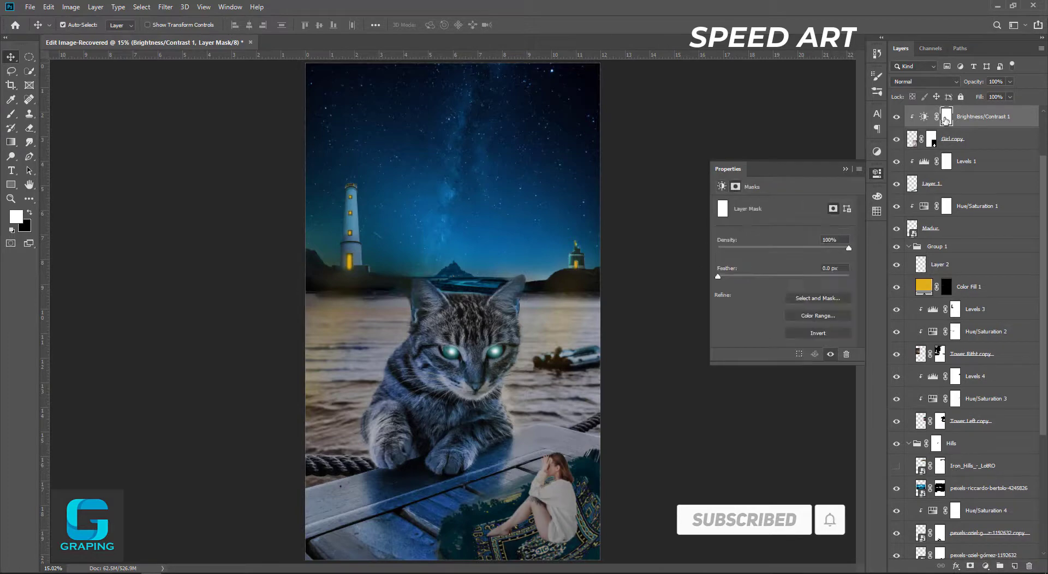
pyautogui.click(840, 334)
pyautogui.scroll(3, 546, 491)
# Paint the brightening onto the girl's arm and legs.
pyautogui.press('b')
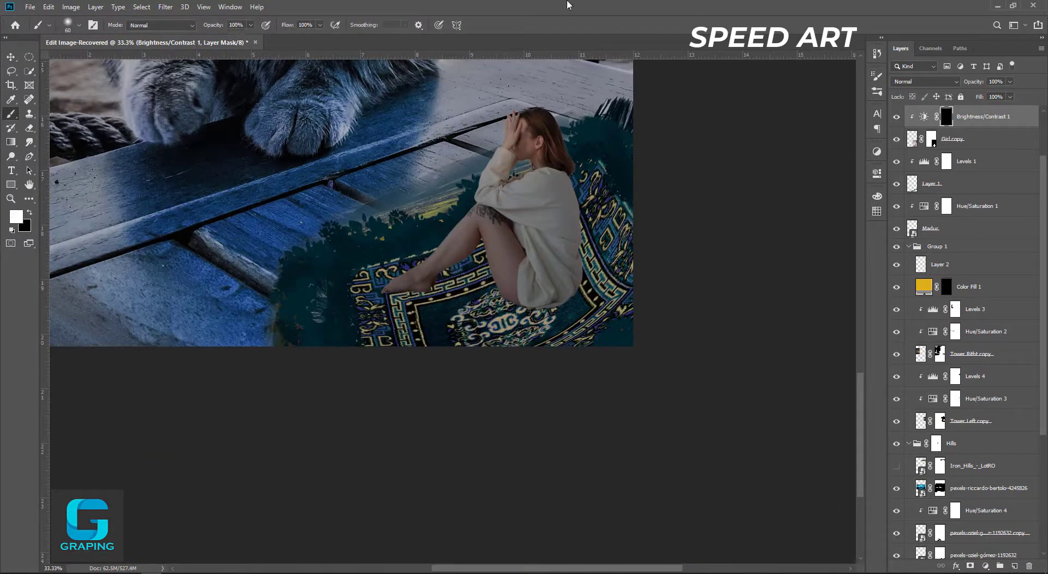
pyautogui.moveTo(521, 110); pyautogui.dragTo(533, 175)
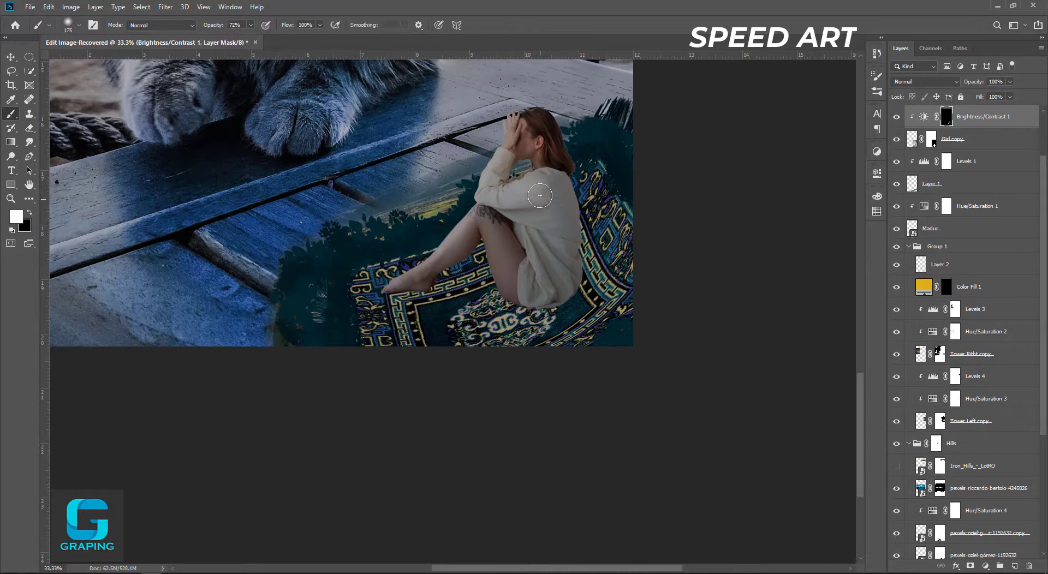
pyautogui.scroll(-5, 974, 202)
pyautogui.press('v')
pyautogui.scroll(5, 974, 202)
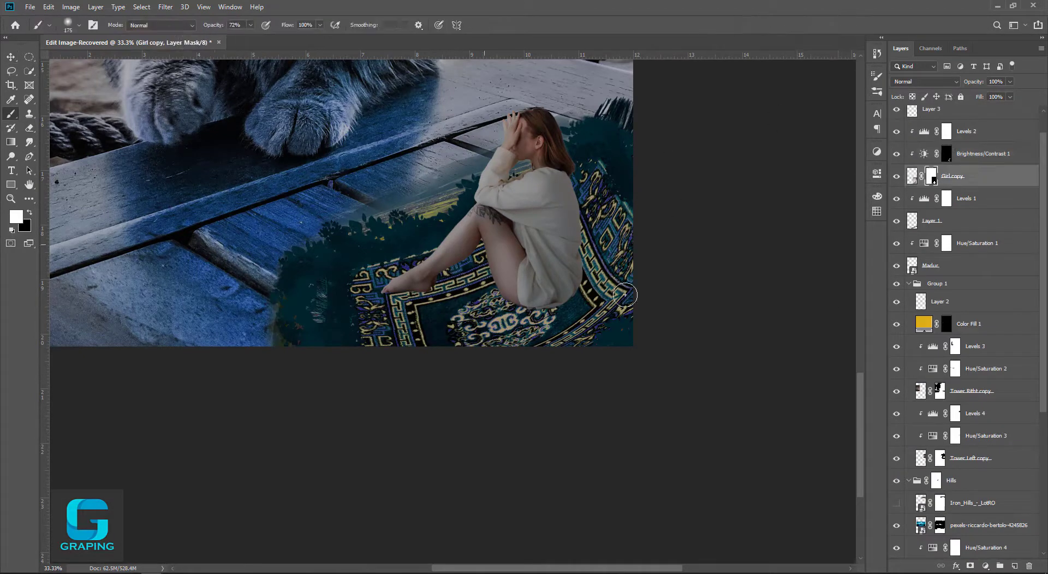
# Paint a fur patch under the girl and darken it with a clipped Hue/Saturation adjustment.
pyautogui.click(930, 198)
pyautogui.press('b')
pyautogui.moveTo(474, 316)
pyautogui.mouseDown()
pyautogui.moveTo(603, 275)
pyautogui.moveTo(480, 321)
pyautogui.mouseUp()
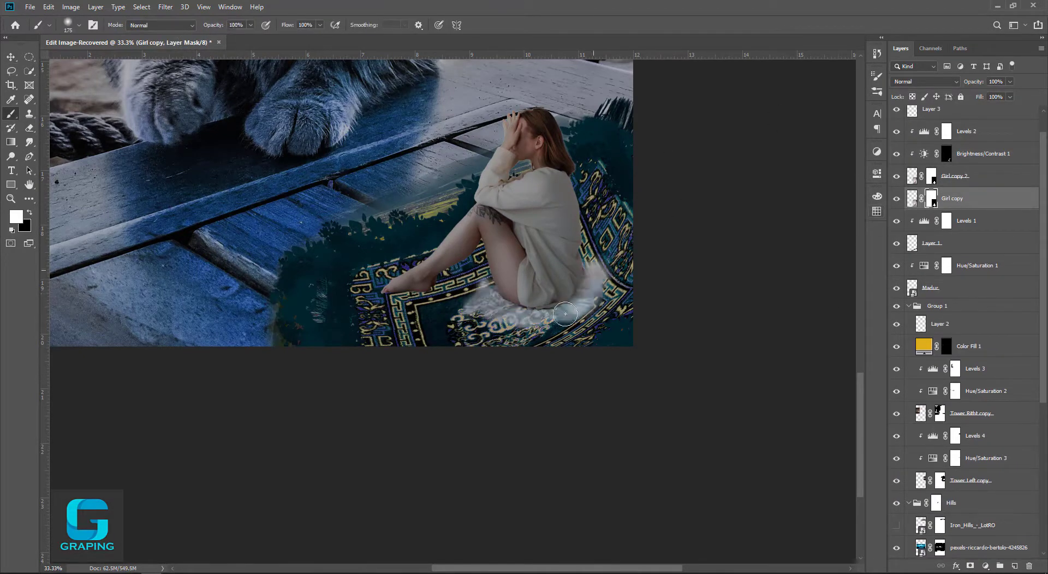
pyautogui.click(985, 565)
pyautogui.click(982, 424)
pyautogui.click(814, 354)
pyautogui.moveTo(783, 289); pyautogui.dragTo(741, 288)
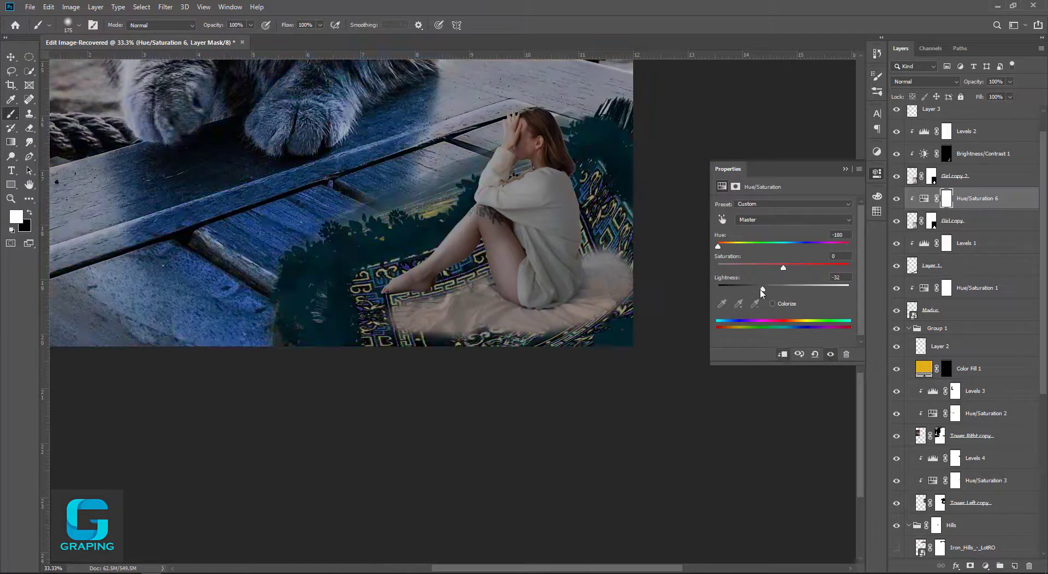
pyautogui.moveTo(849, 246); pyautogui.dragTo(805, 246)
pyautogui.click(846, 172)
# Reveal more rug around her feet and darken the girl with a clipped Levels adjustment.
pyautogui.click(933, 220)
pyautogui.moveTo(398, 304); pyautogui.dragTo(420, 290)
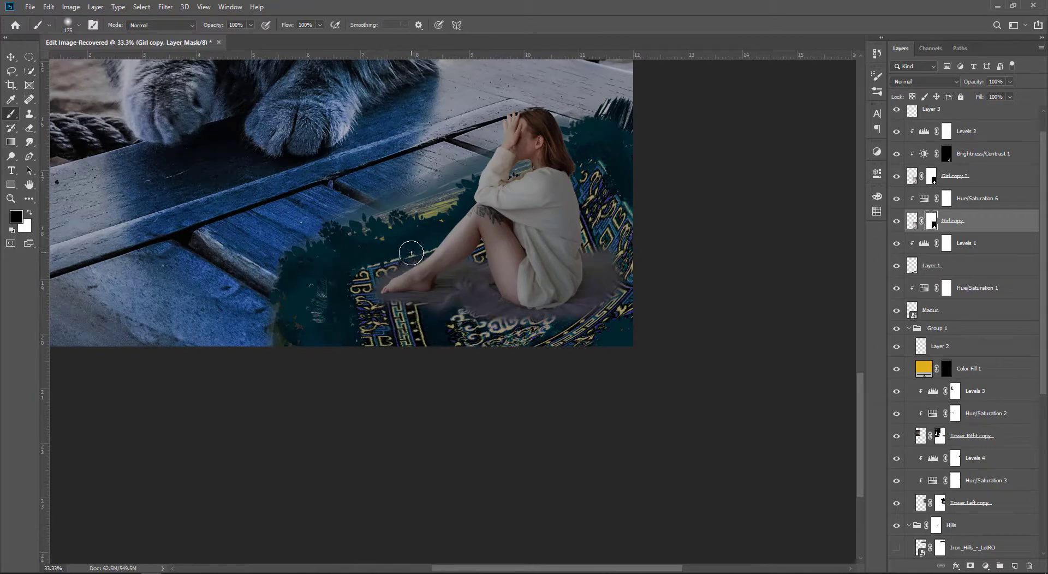
pyautogui.hotkey('ctrl', '0')
pyautogui.click(985, 566)
pyautogui.click(977, 388)
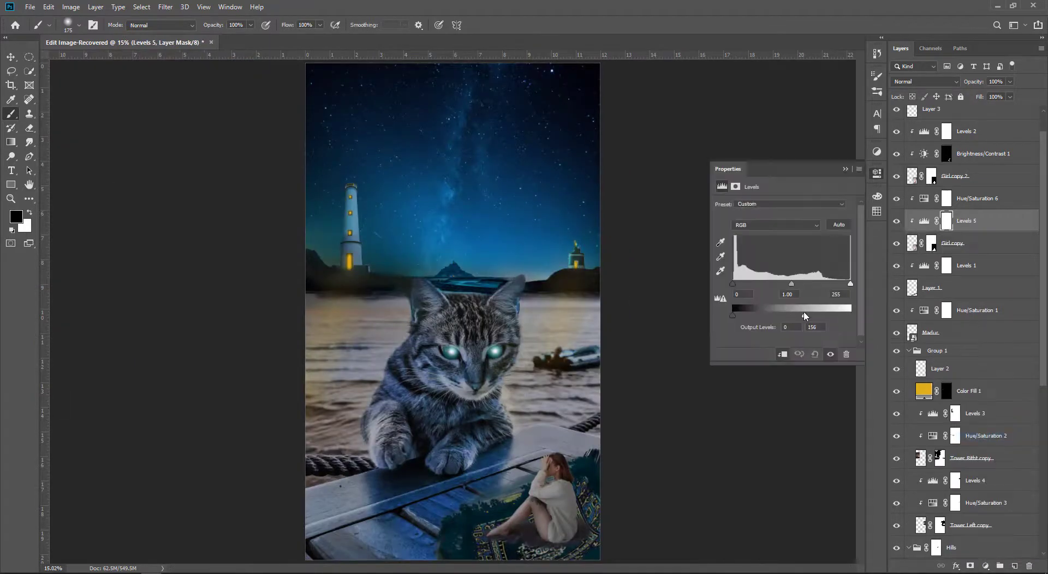
pyautogui.click(876, 173)
pyautogui.press('x')
pyautogui.press('v')
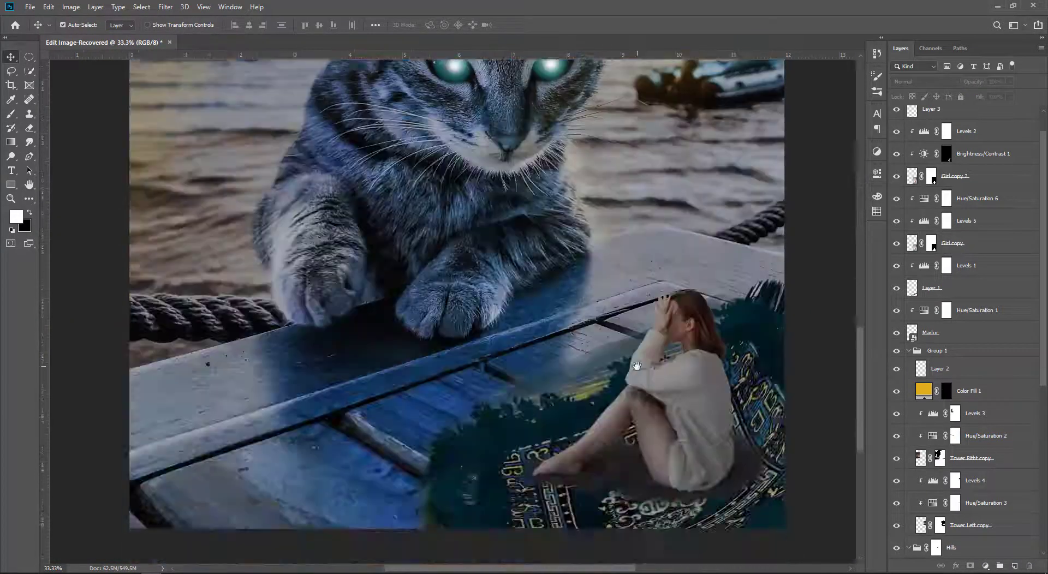